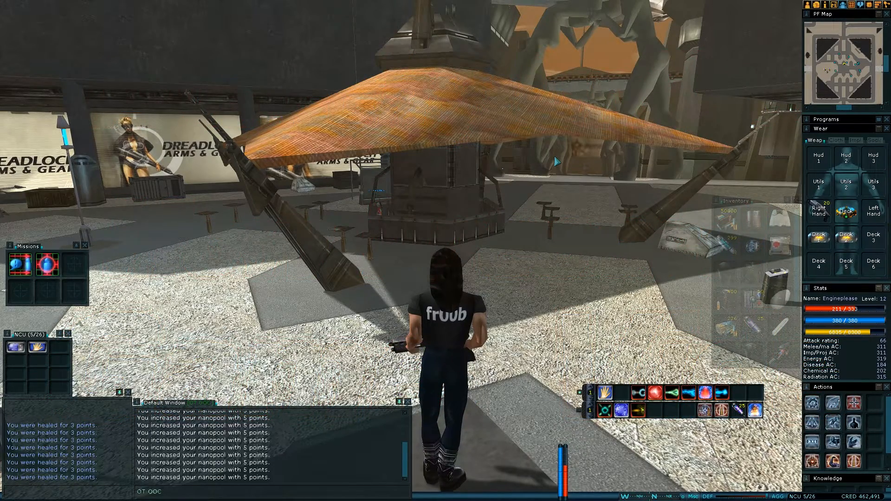
Look inside the small backpack, close it and check the remaining items in the inventory.
mouse_move(592, 211)
left_mouse_down()
mouse_move(511, 190)
mouse_move(515, 178)
mouse_move(585, 212)
left_mouse_up()
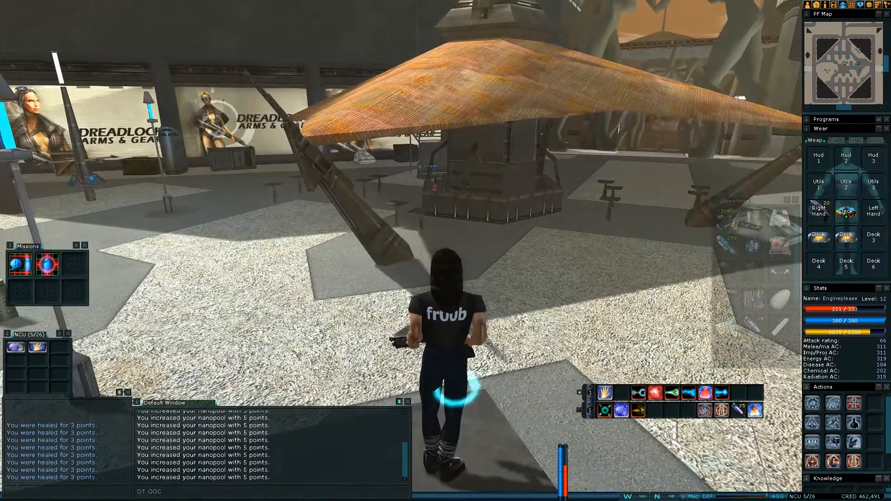
right_click(768, 238)
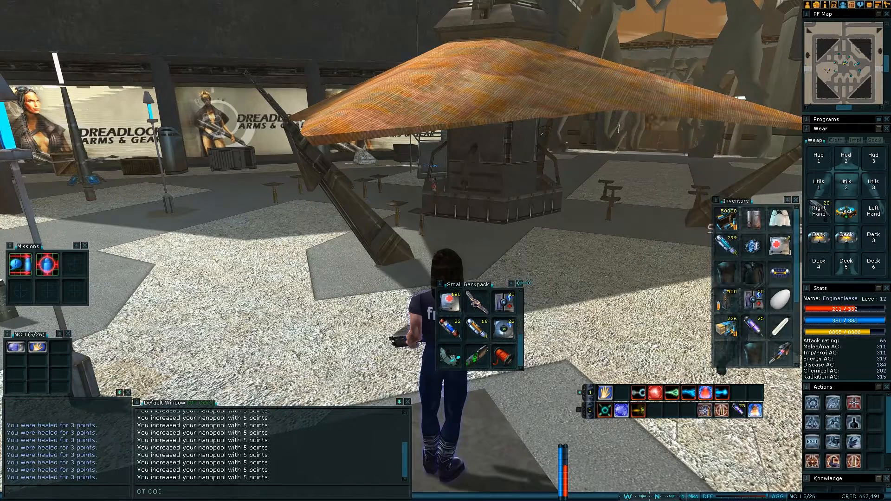
left_click(519, 284)
scroll(743, 289, "down", 4)
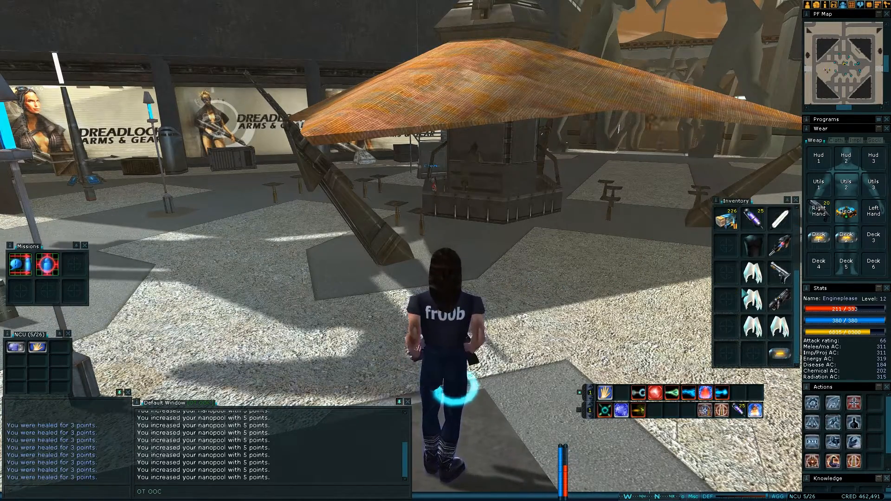
left_click_drag(549, 230, 181, 225)
left_click_drag(457, 394, 565, 189)
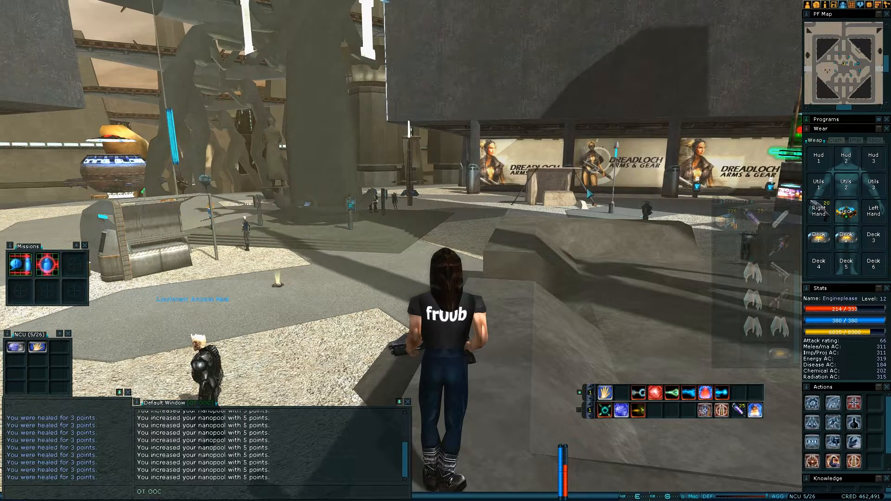
Switch to the NVIDIA ShadowPlay window to check the recording settings, and return to the game.
key("alt+Tab")
key("alt+Tab")
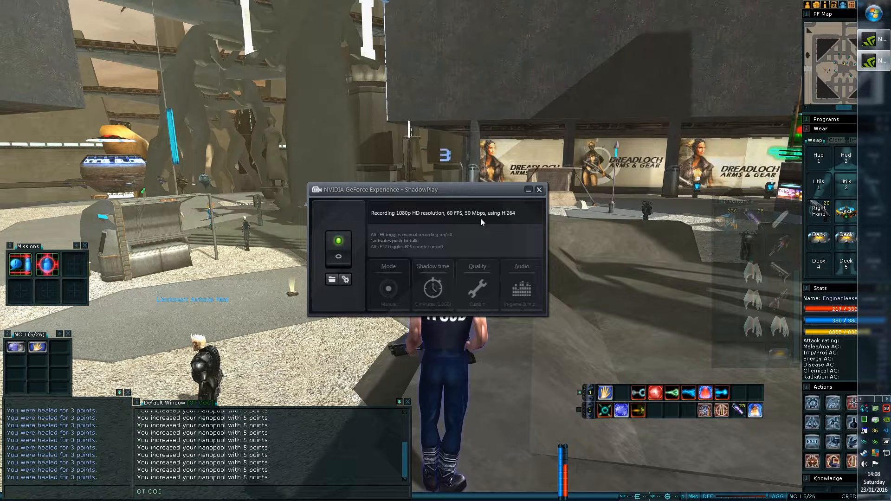
left_click(635, 231)
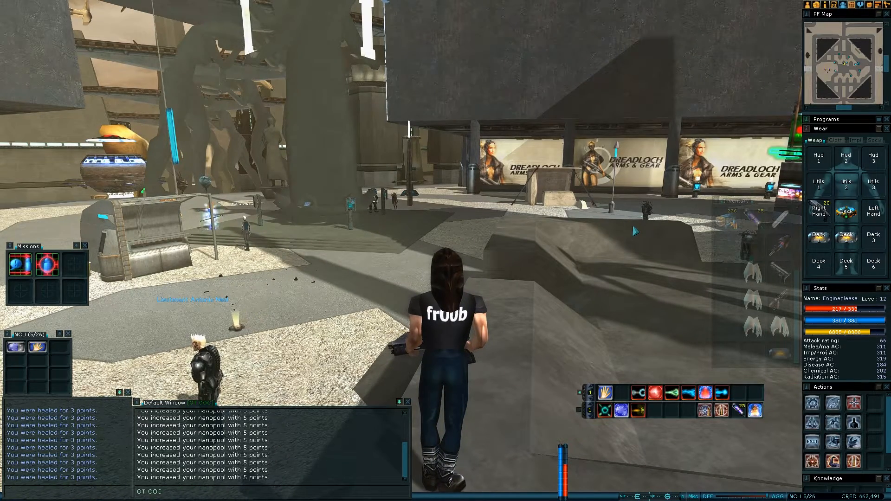
Run the character across the plaza, past the orange canopy and the Pads and Stuff stand, toward the Dreadloch billboards.
left_click_drag(534, 258, 836, 232)
left_click_drag(529, 233, 576, 232)
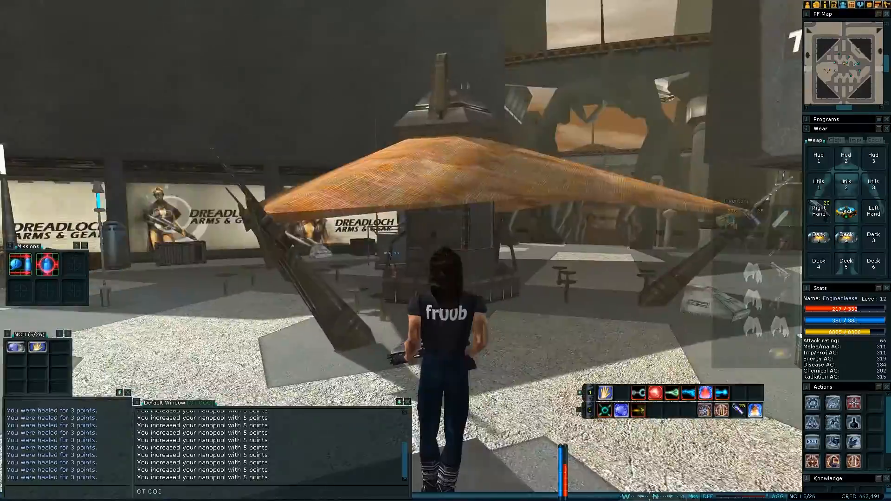
key("w")
key("d")
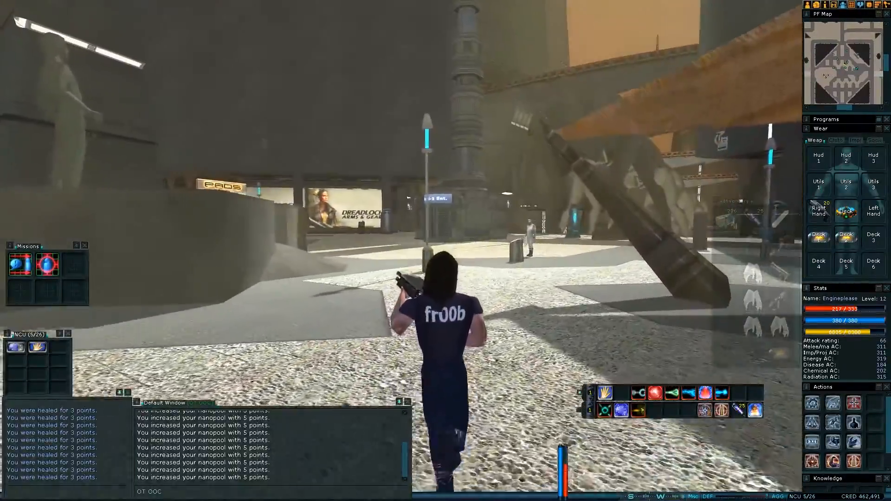
key("a")
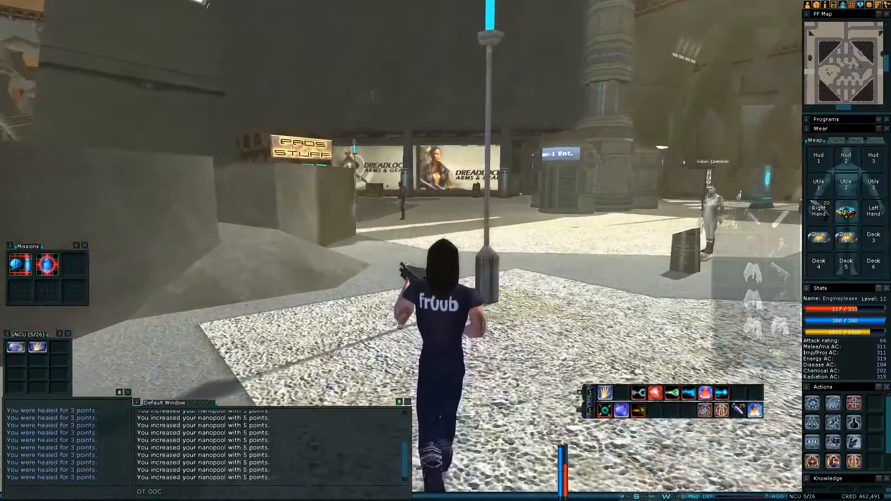
key("w")
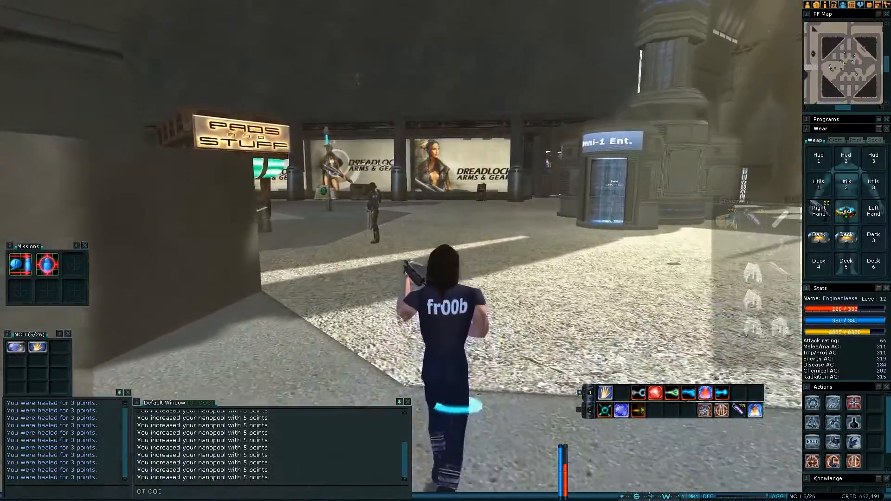
key("a")
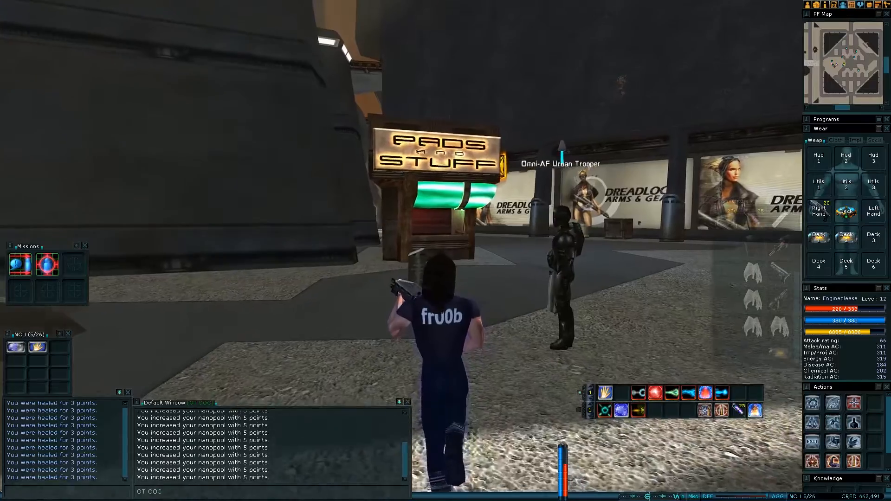
key("w")
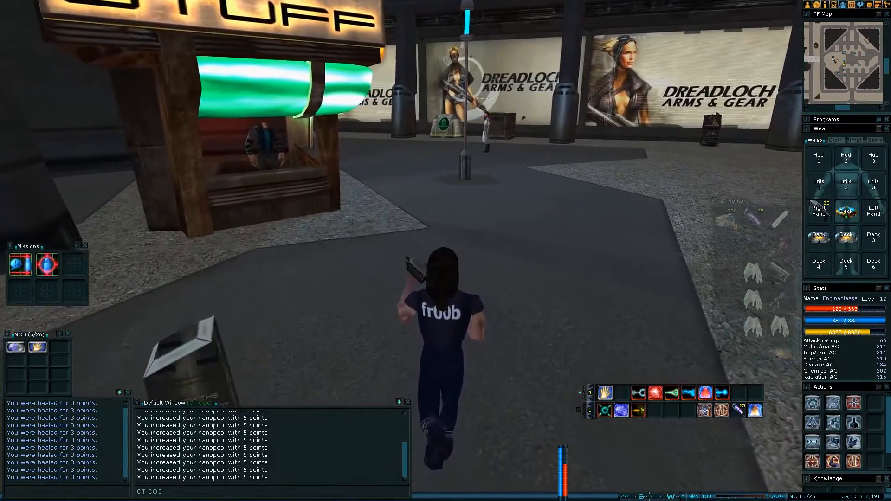
key("d")
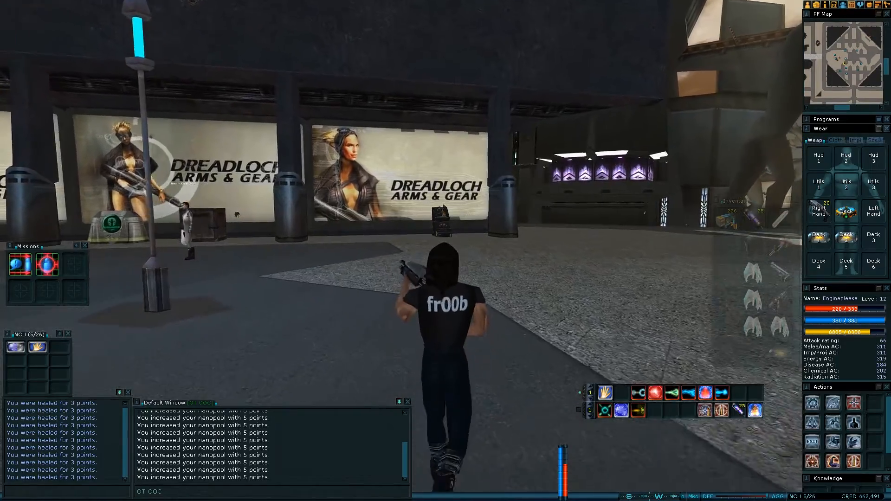
key("w")
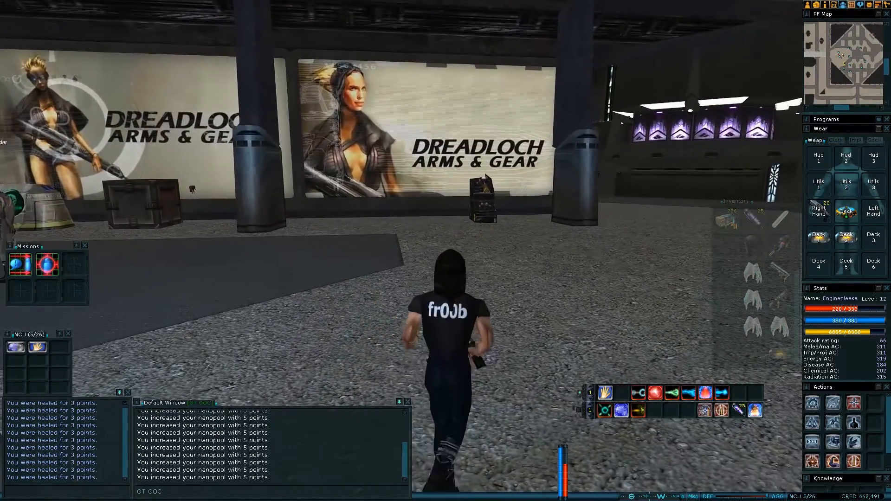
Turn the character around and run back past the Omni-1 Ent. terminal to the orange canopy.
key("a")
key("w")
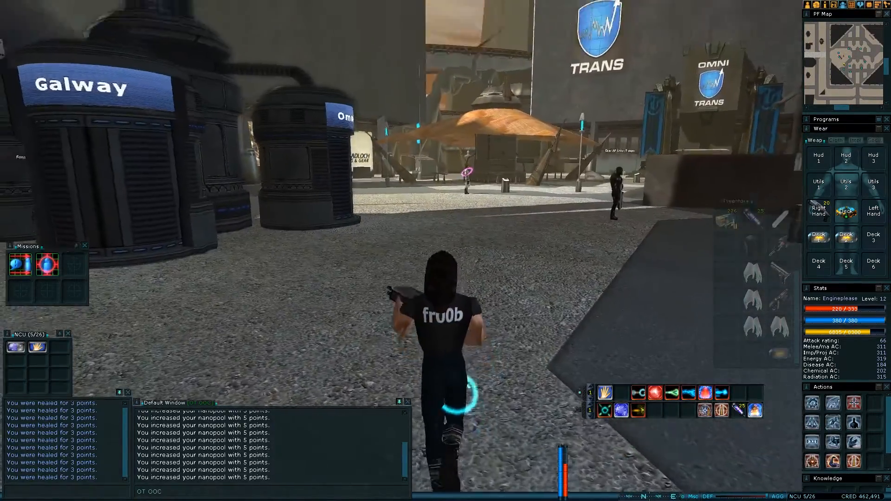
key("w")
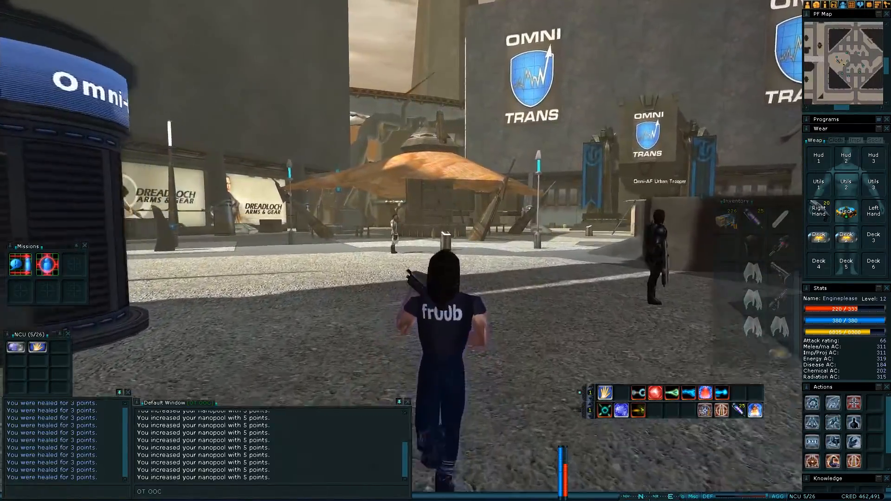
key("w")
key("Tab")
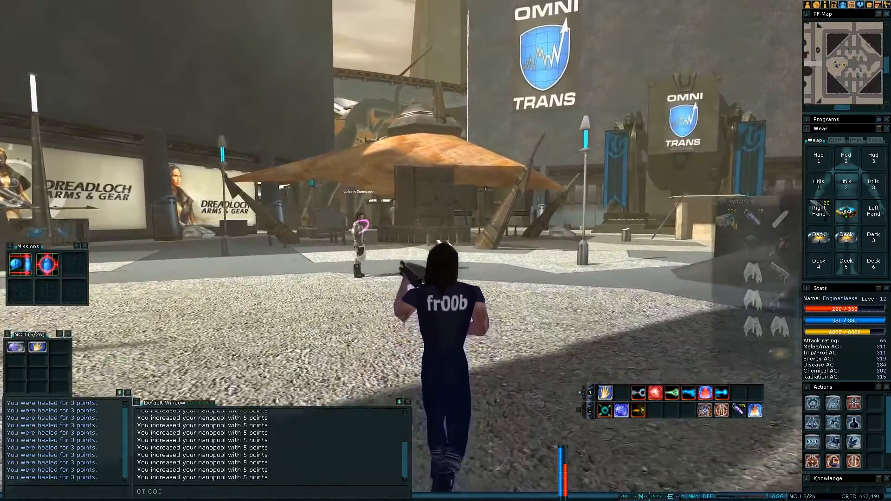
key("w")
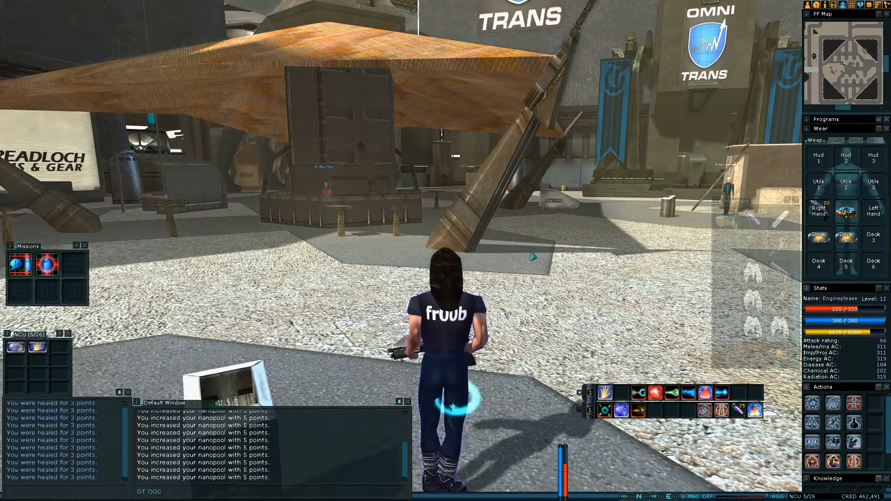
Run the character past the concrete shelter to the open stall beside the computer merchant.
key("a")
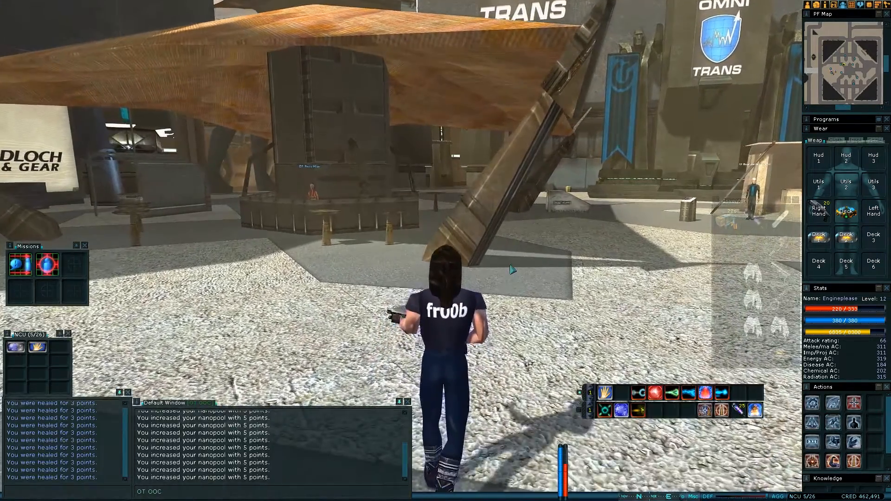
key("w")
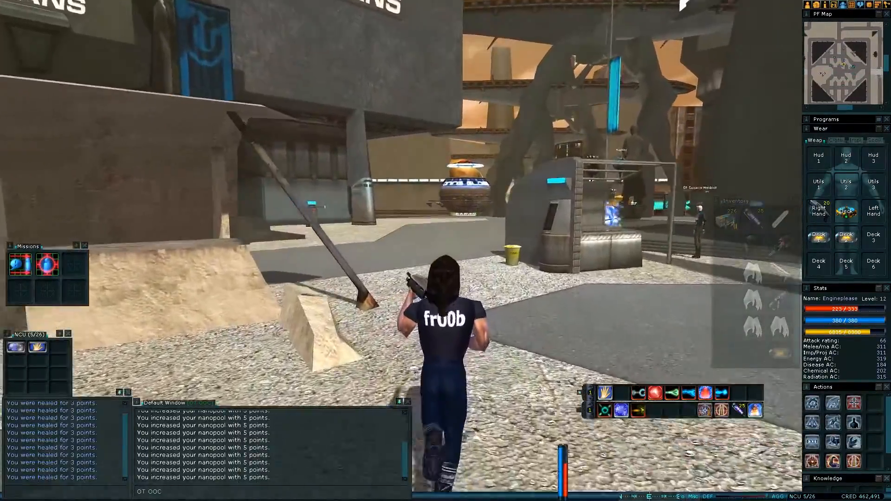
key("d")
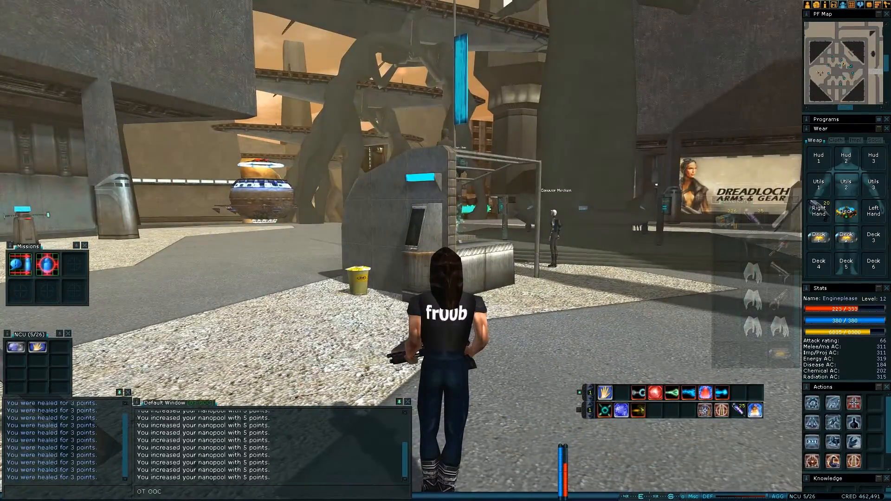
key("d")
key("w")
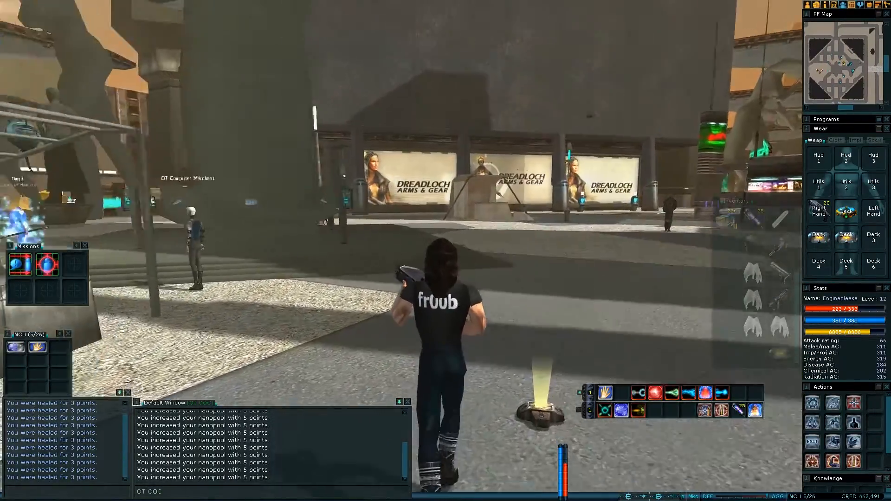
Turn the character away from the stall and run back to the near leg of the orange canopy.
key("a")
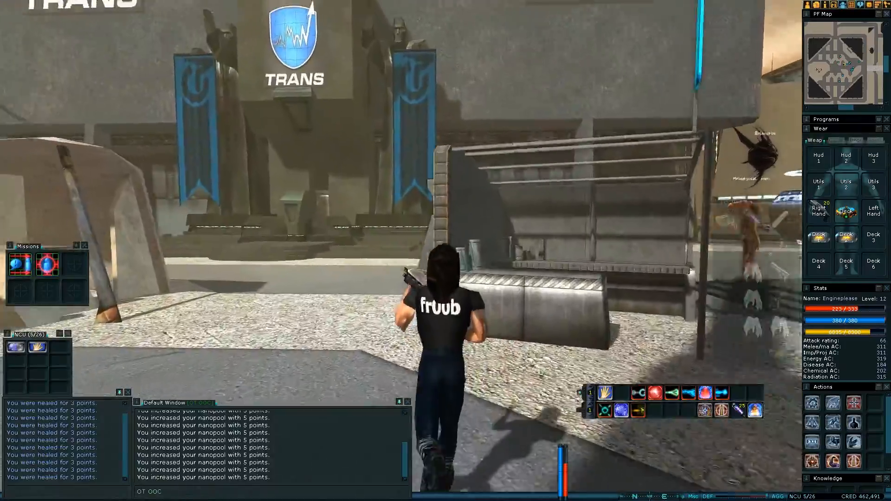
key("a")
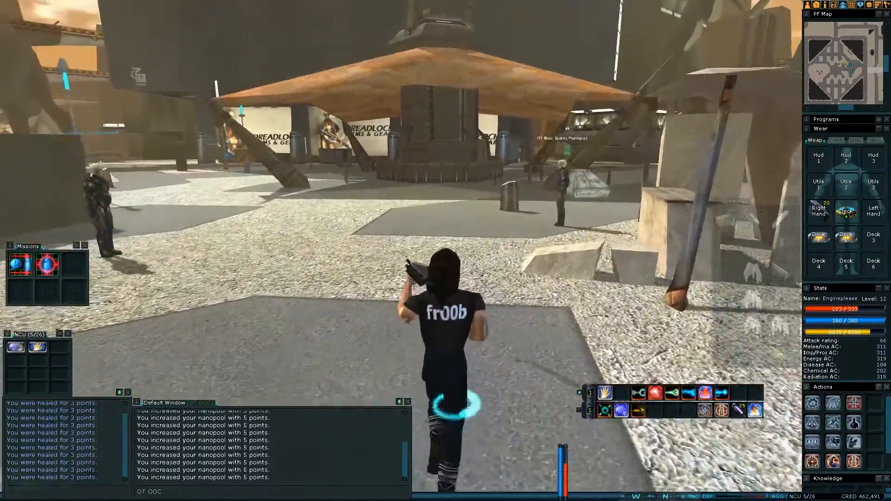
key("a")
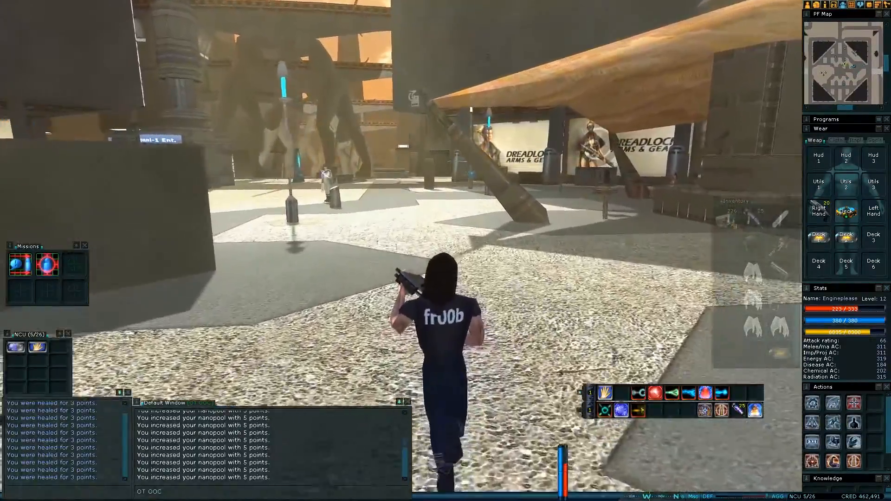
key("a")
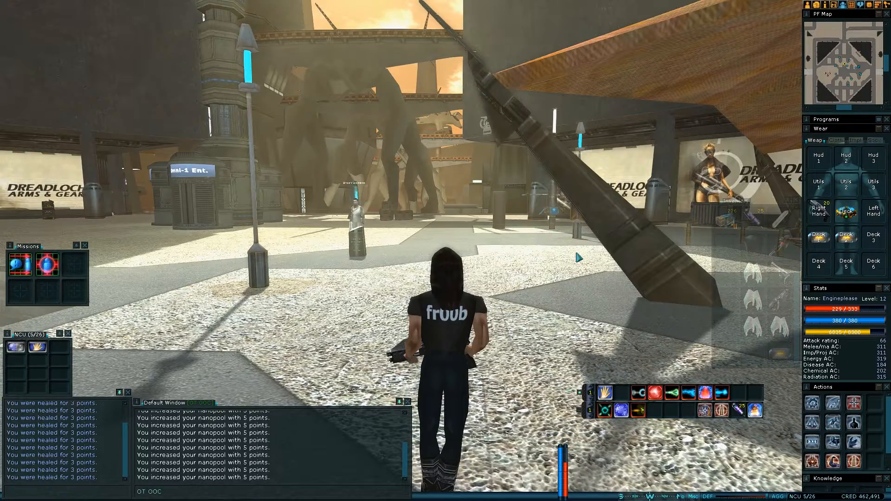
Run the character up to the Unicorn Commander and turn to face the Dreadloch billboards.
left_click_drag(503, 228, 566, 228)
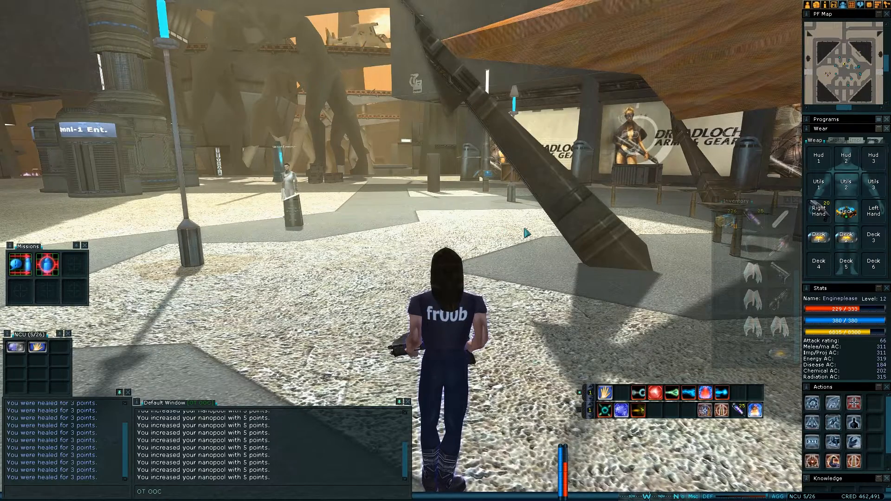
left_click_drag(527, 233, 510, 246)
key("w")
key("a")
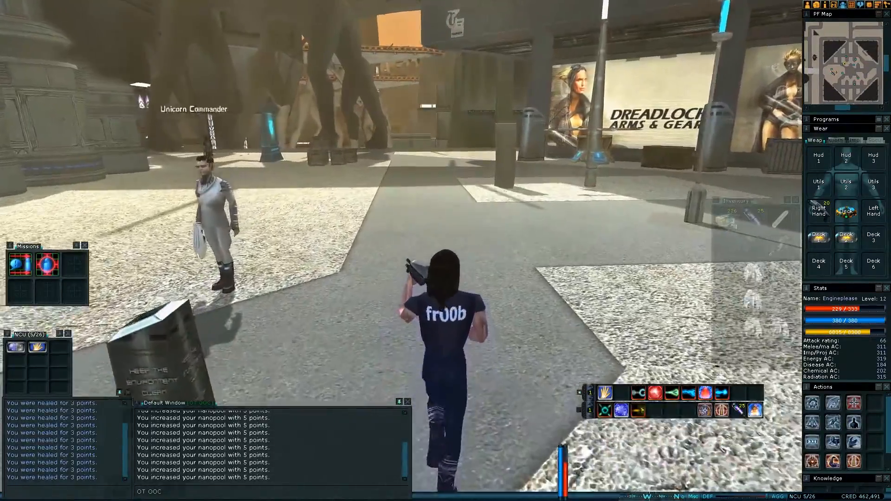
key("w")
key("d")
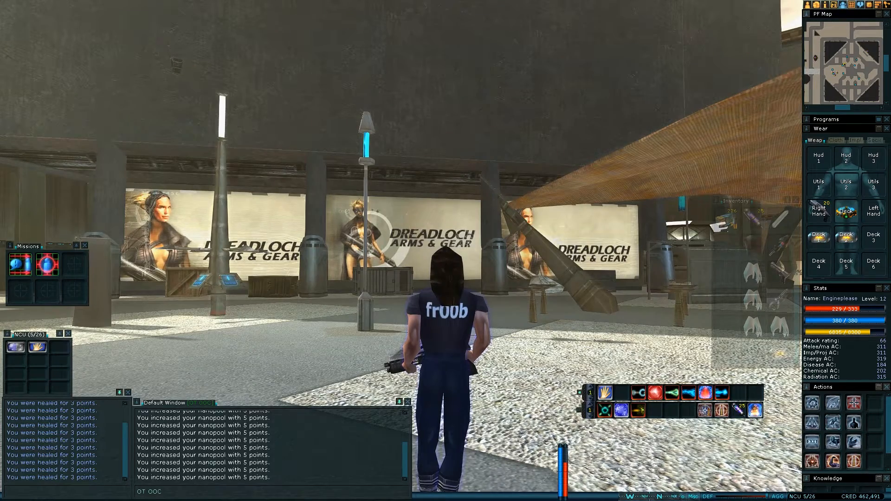
Move the character past the Unicorn Commander and turn around to face the statue behind him.
key("w")
key("a")
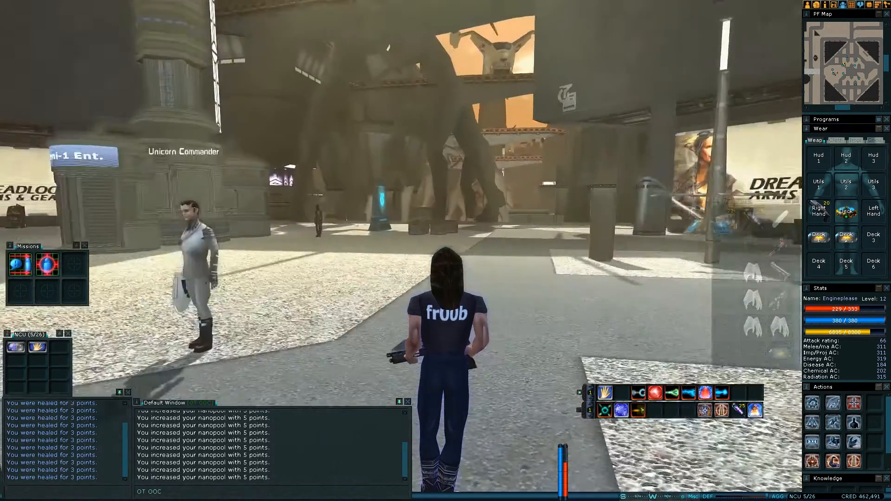
key("d")
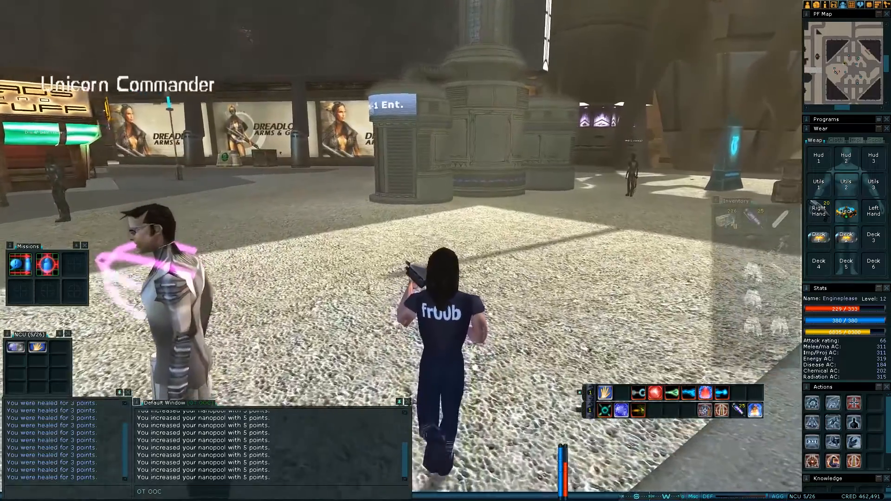
key("w")
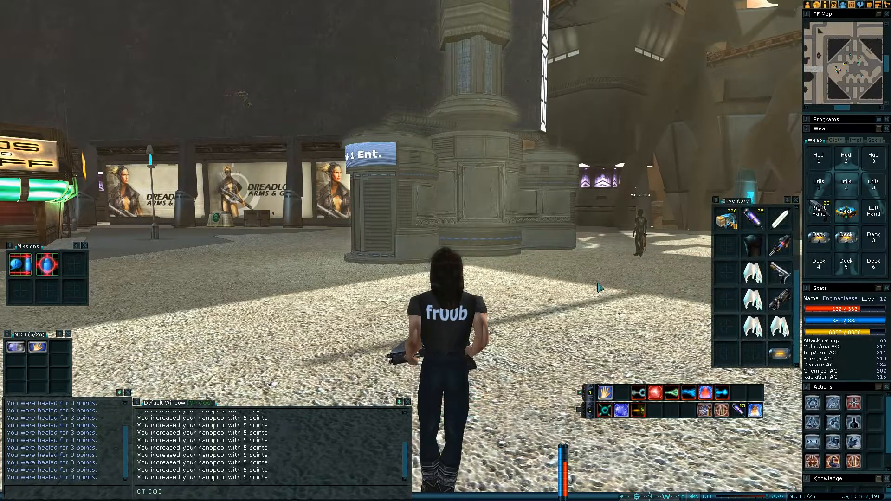
key("a")
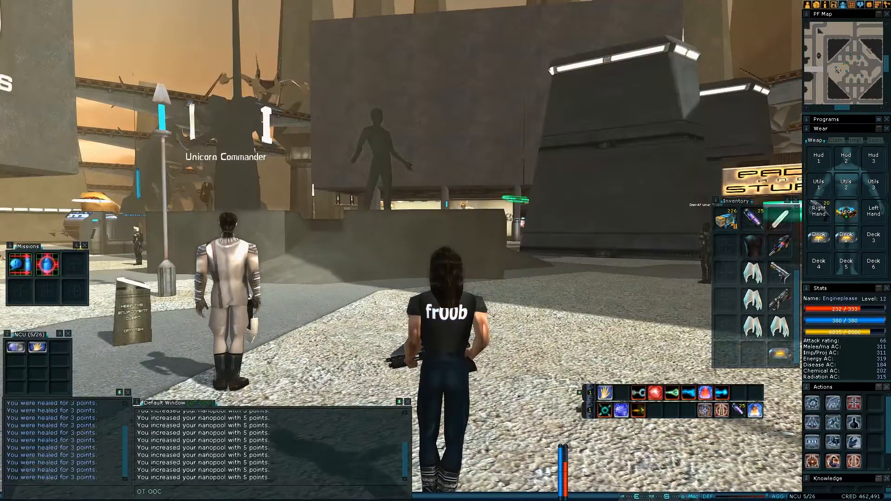
Turn the character away from the statue and run past the orange canopy to the pharmacist's concrete shelter.
key("a")
key("d")
key("w")
key("a")
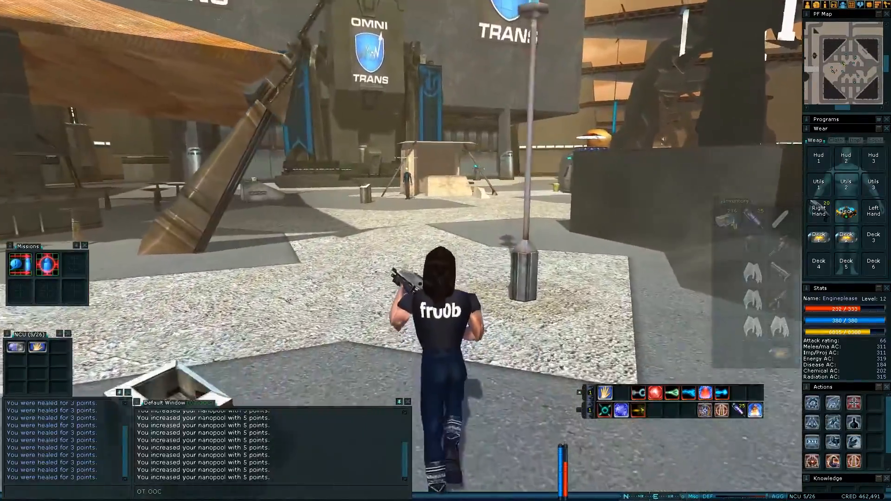
key("w")
key("d")
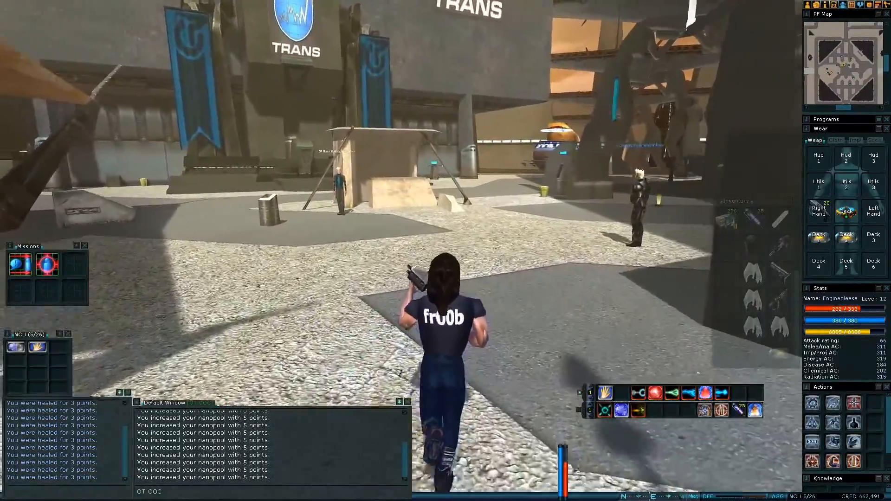
key("w")
key("d")
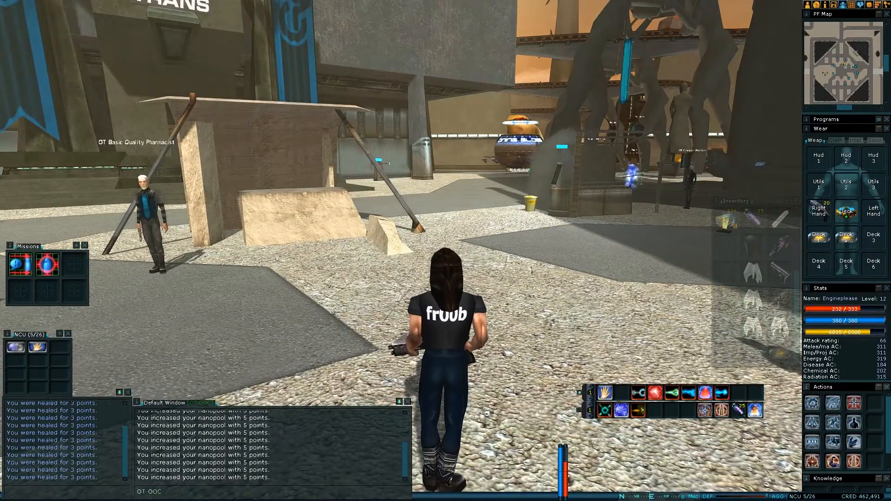
Run the character past the shelter toward the yellow bin and turn back to face the plaza.
key("Page_Up")
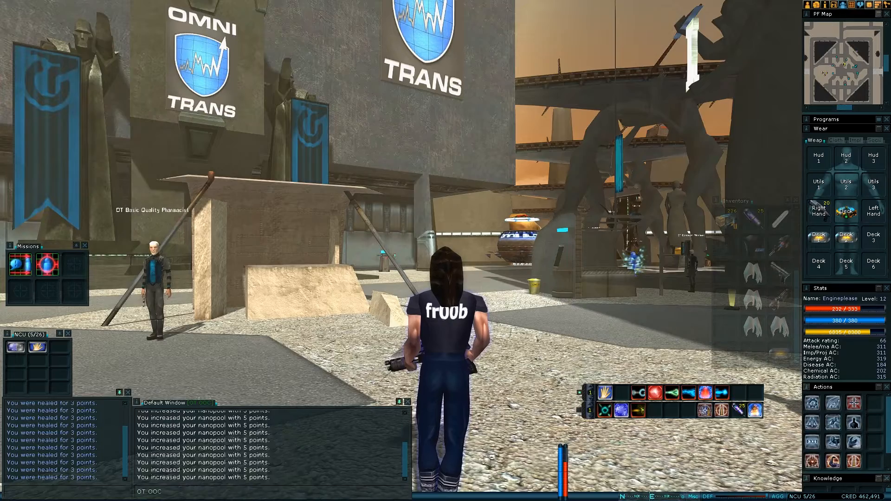
key("d")
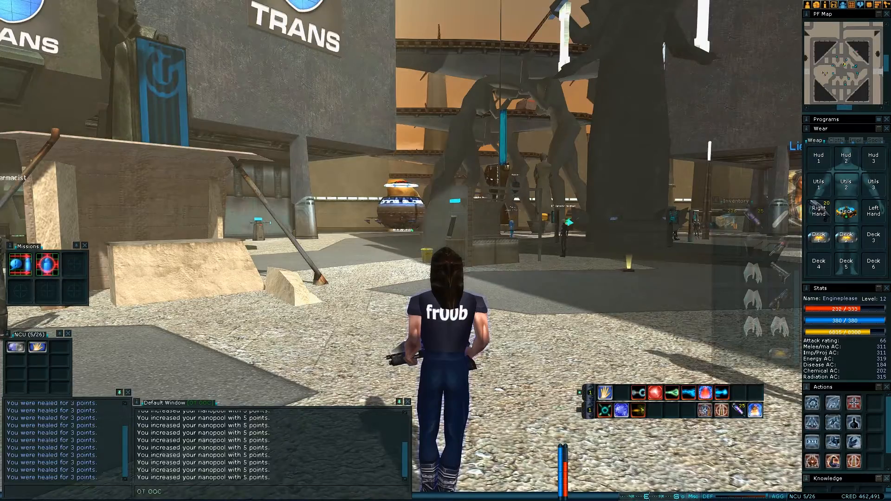
key("a")
key("w")
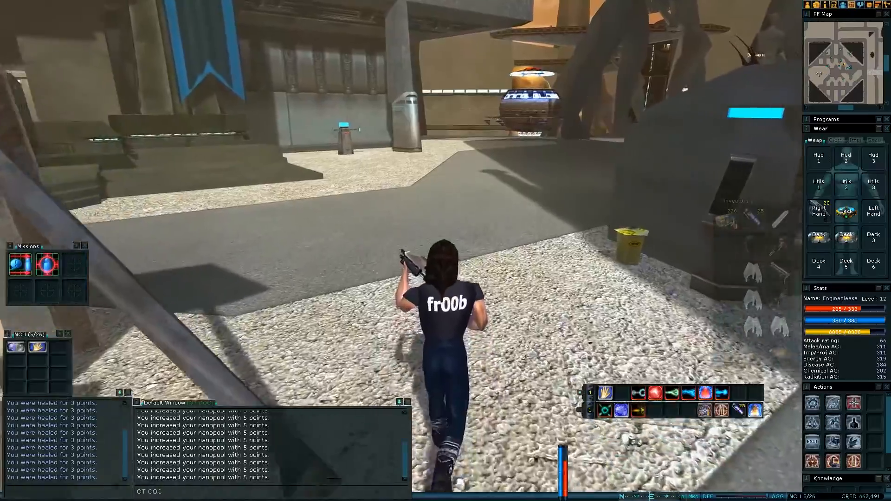
key("d")
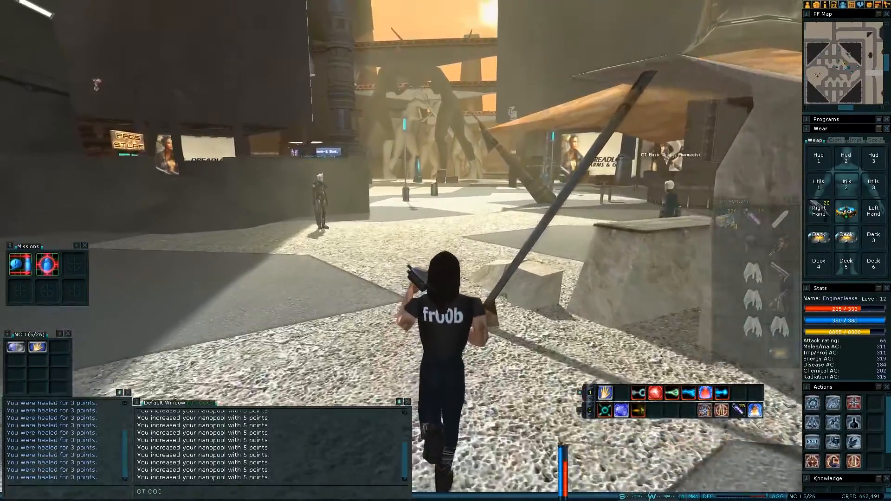
Run the character past the lieutenant into the plaza and turn to face the Unicorn Commander.
key("a")
key("d")
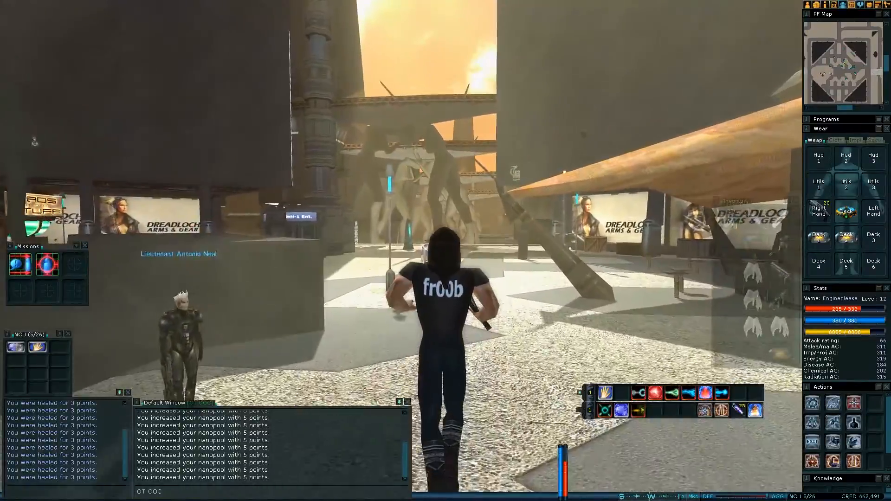
key("a")
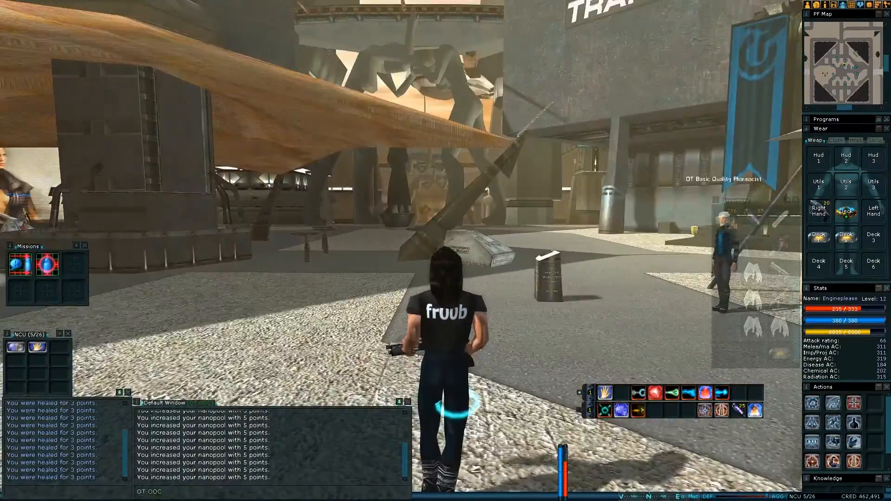
key("d")
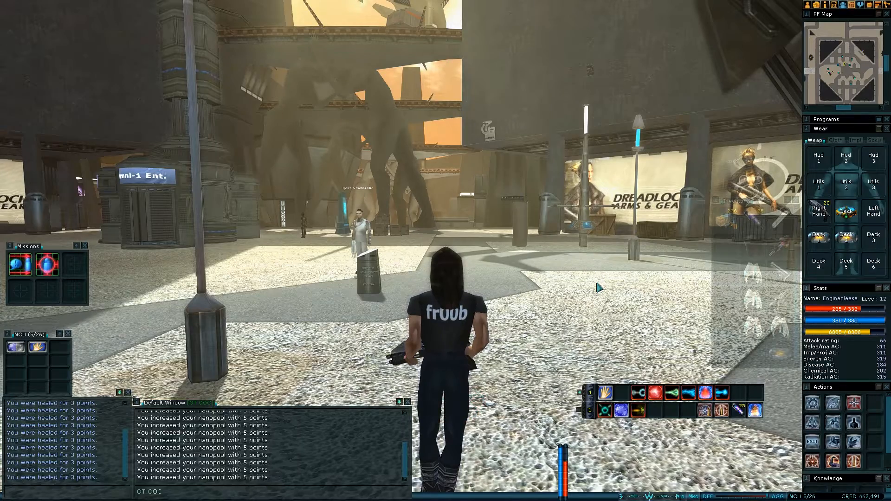
Switch to Adobe Audition and zoom the waveform of the running "recording how-to" take in on its most recent seconds.
key("alt+Tab")
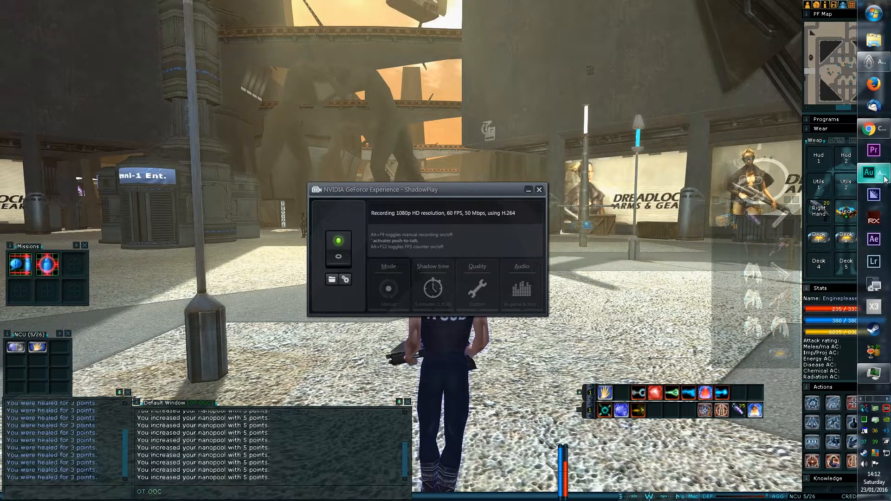
mouse_move(885, 180)
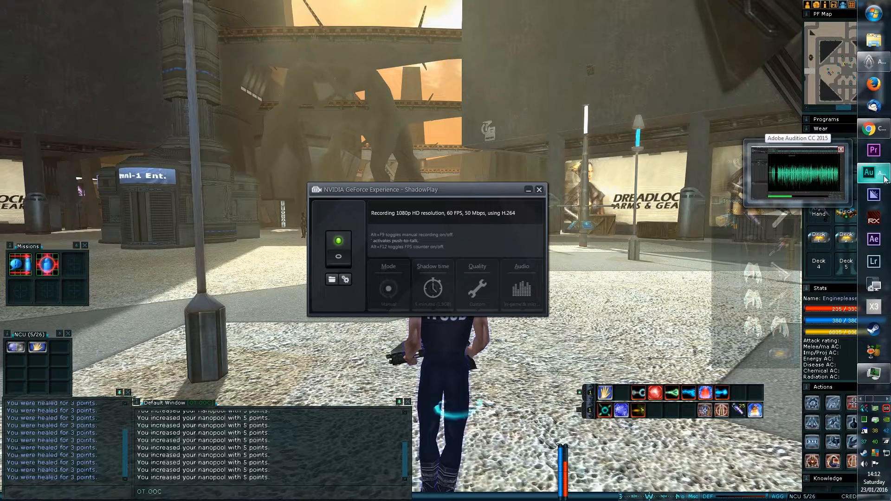
left_click(885, 180)
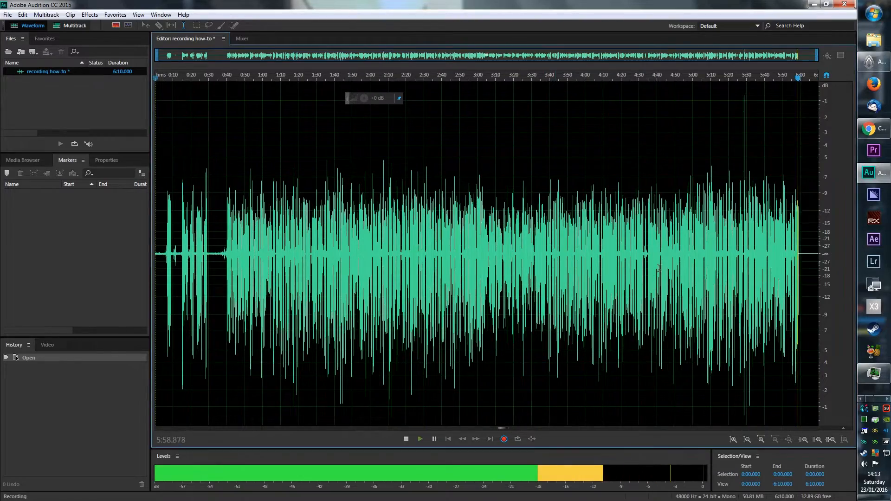
scroll(659, 268, "up", 10)
left_click_drag(646, 53, 811, 56)
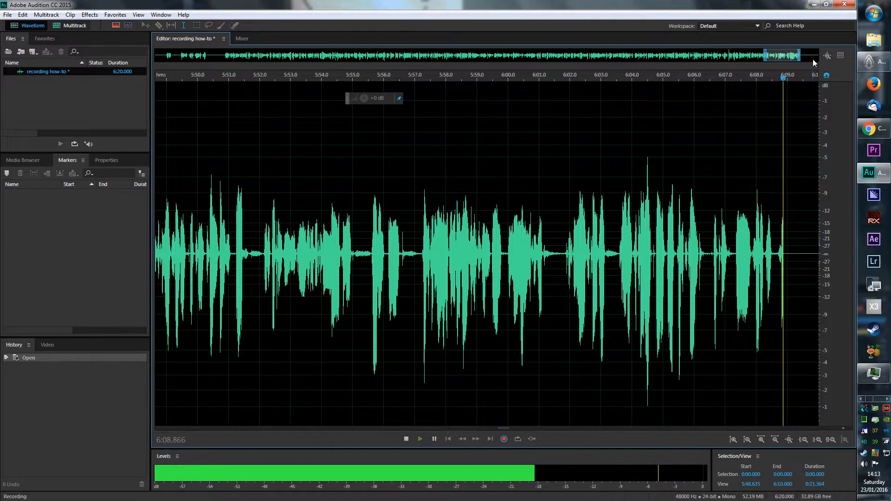
left_click(812, 56)
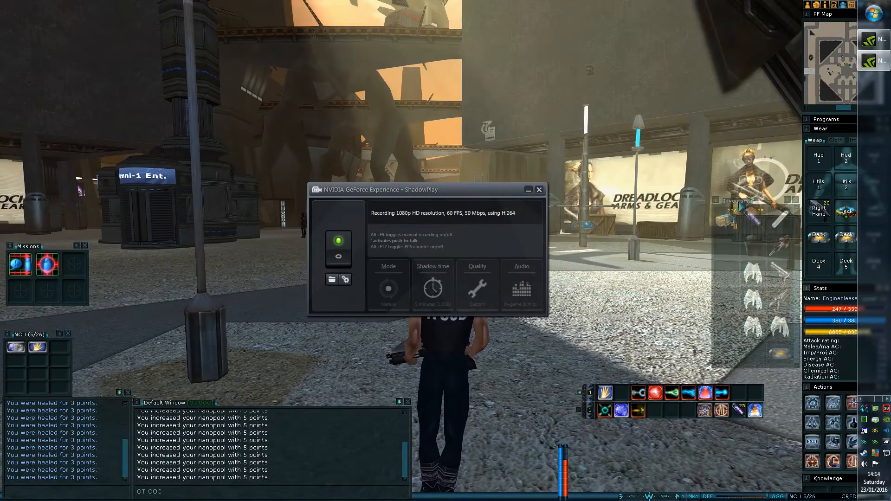
Minimize the ShadowPlay window and turn the game view up toward the orange canopy and the sky.
left_click(527, 190)
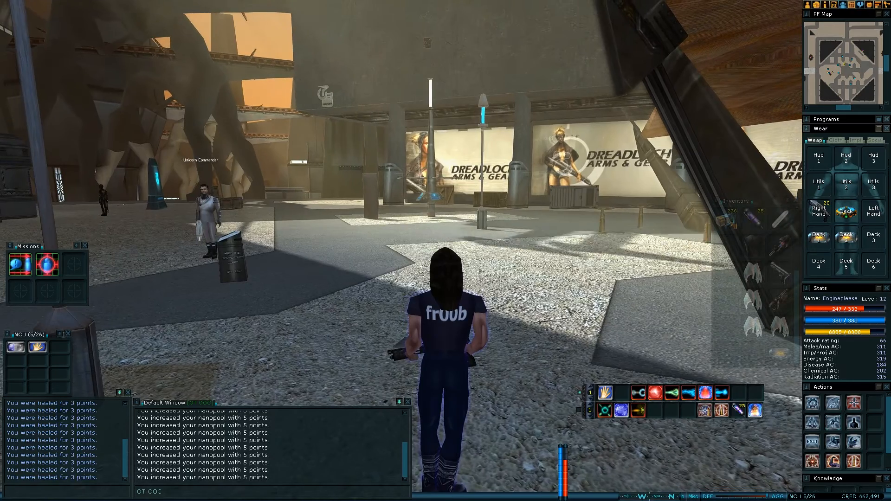
left_click_drag(558, 260, 570, 237)
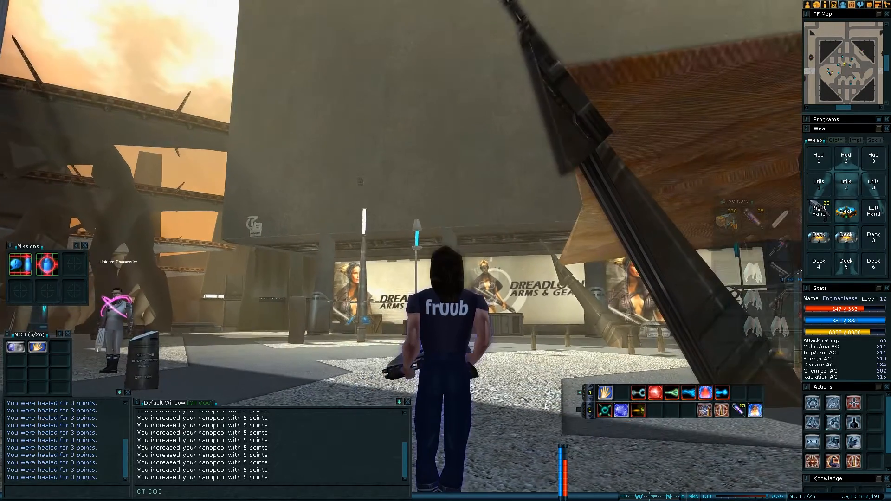
left_click(812, 442)
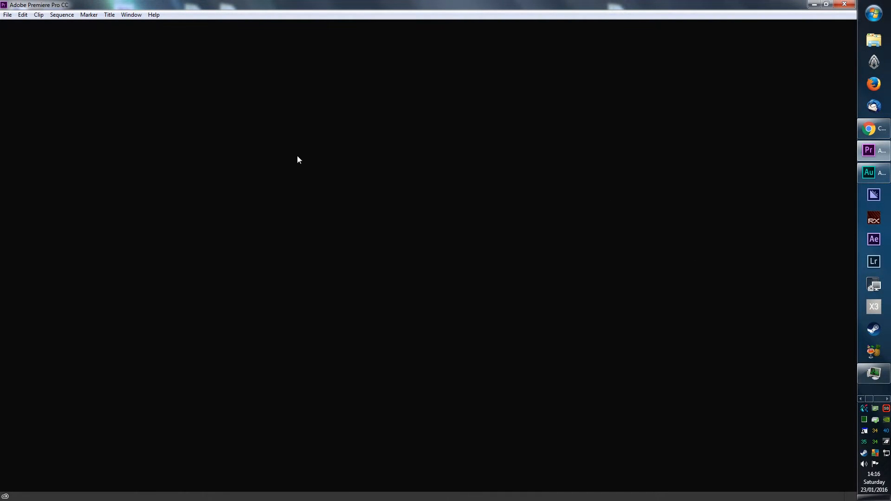
Start a new project and review its scratch disk locations and general settings.
left_click(7, 15)
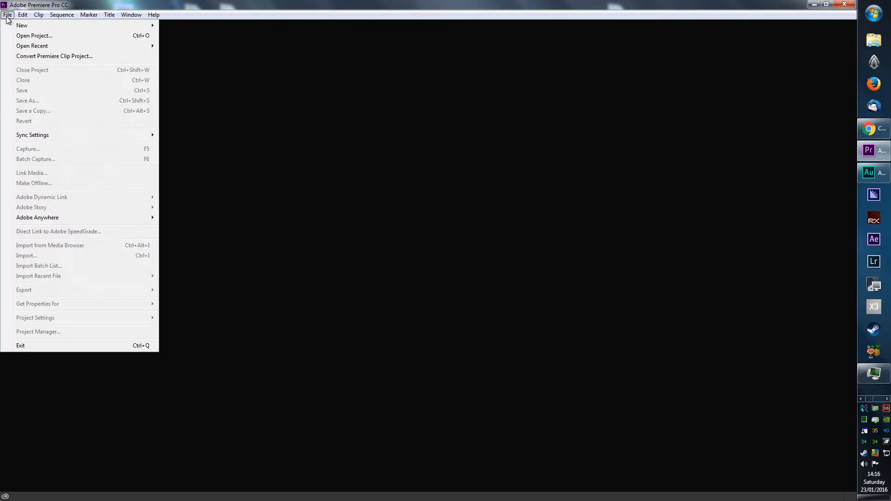
mouse_move(153, 14)
mouse_move(8, 14)
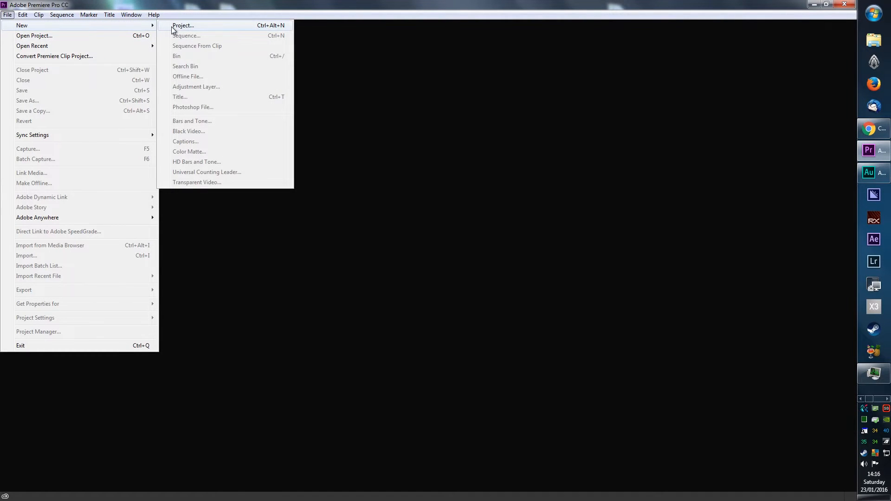
left_click(181, 26)
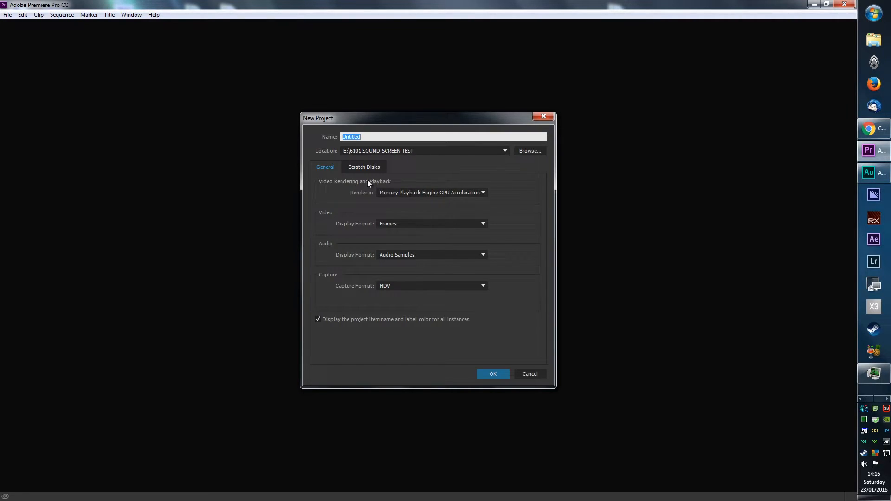
left_click(363, 168)
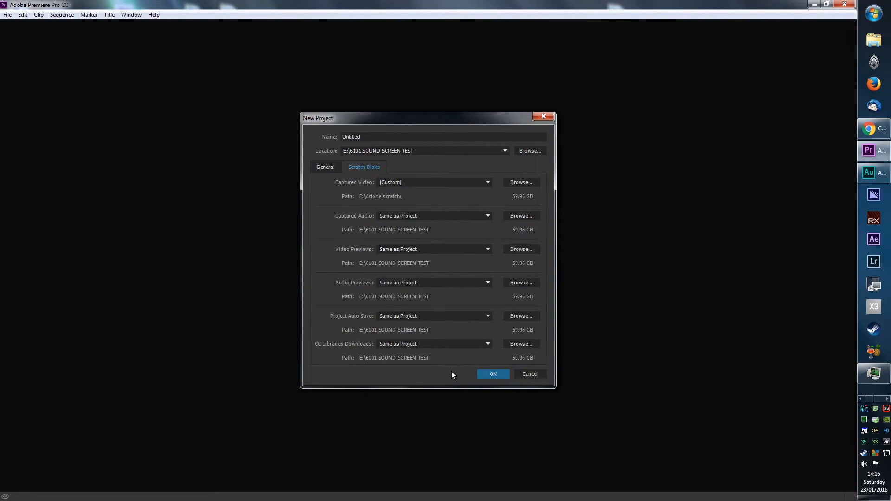
left_click(335, 170)
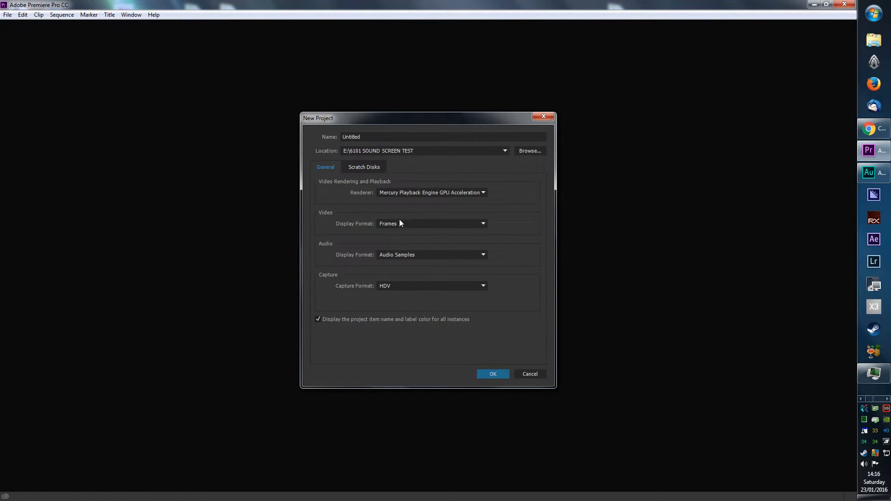
Name the new project "ao vids" and create it in E:\6101 SOUND SCREEN TEST.
left_click(343, 136)
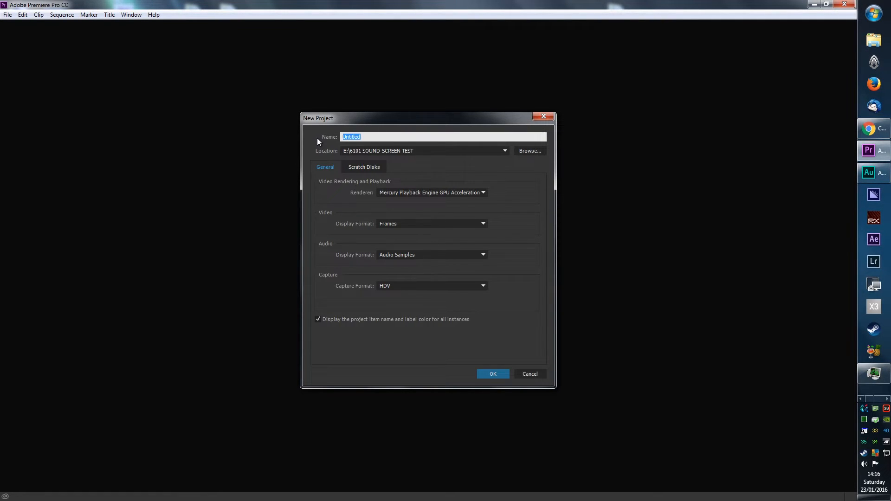
type("ao vids")
left_click(492, 371)
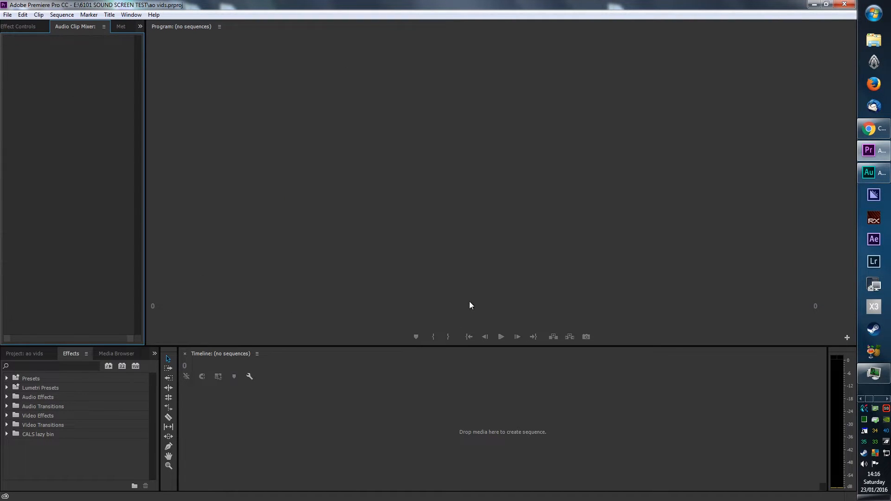
Begin a media import and go up from the Fallout 4 subfolder to the SP-VIDS folder.
left_click(7, 14)
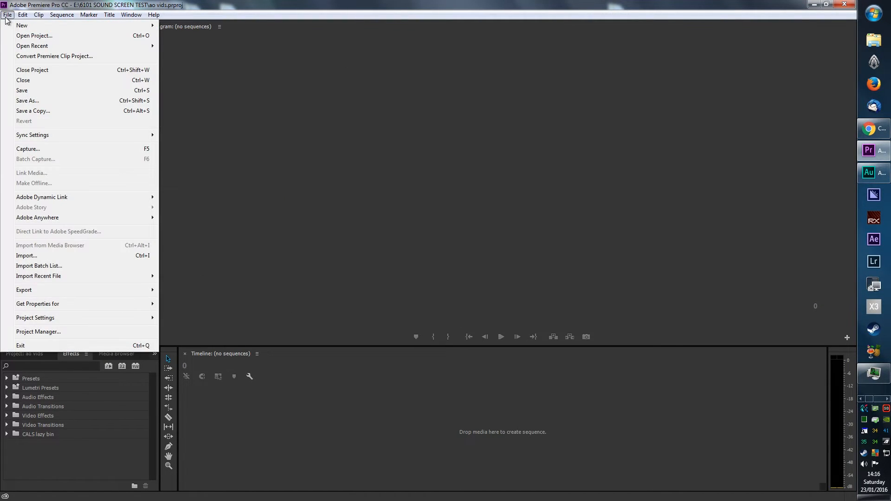
left_click(27, 256)
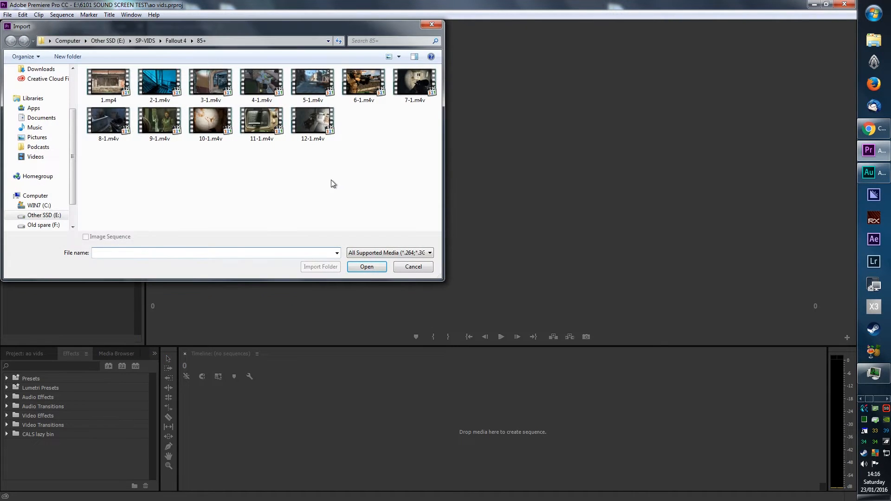
left_click(176, 40)
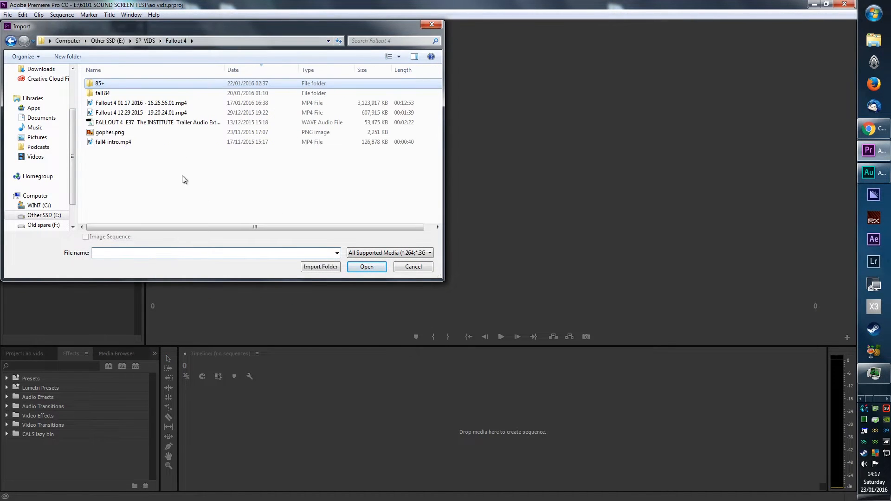
left_click(145, 40)
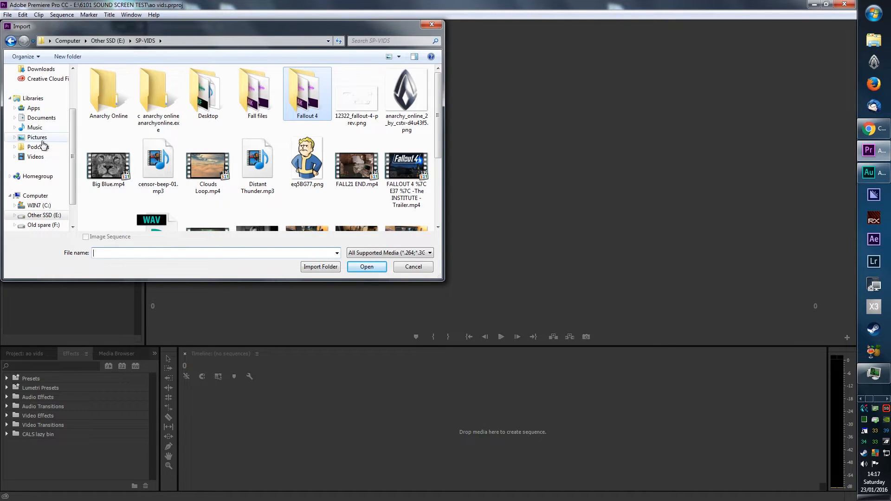
Browse for the import files from Computer through Other SSD (E:) and SP-VIDS into the Desktop folder.
left_click(33, 197)
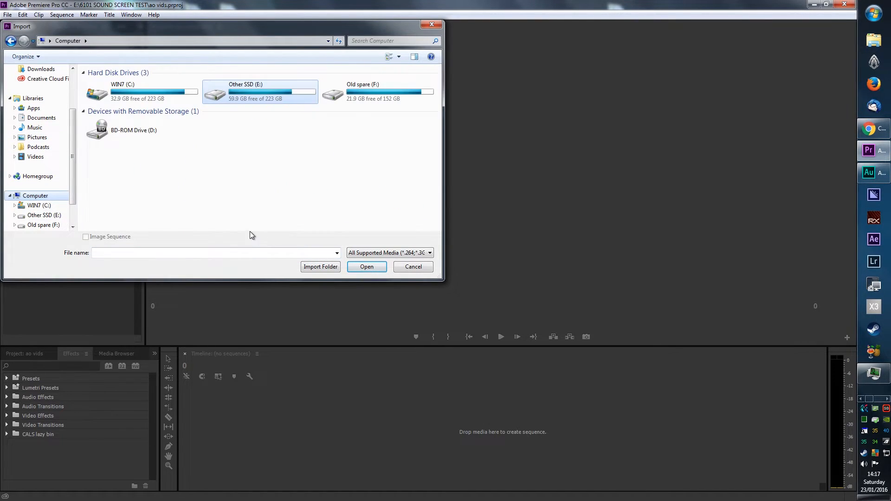
double_click(249, 98)
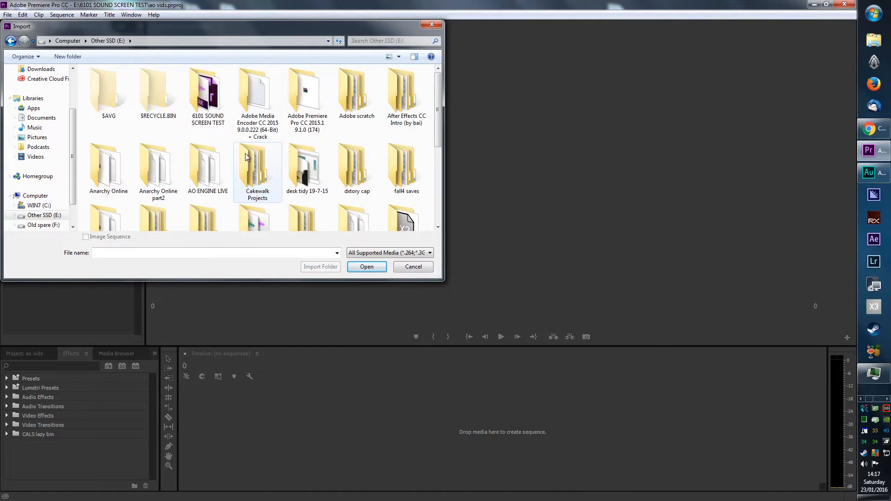
scroll(438, 128, "down", 3)
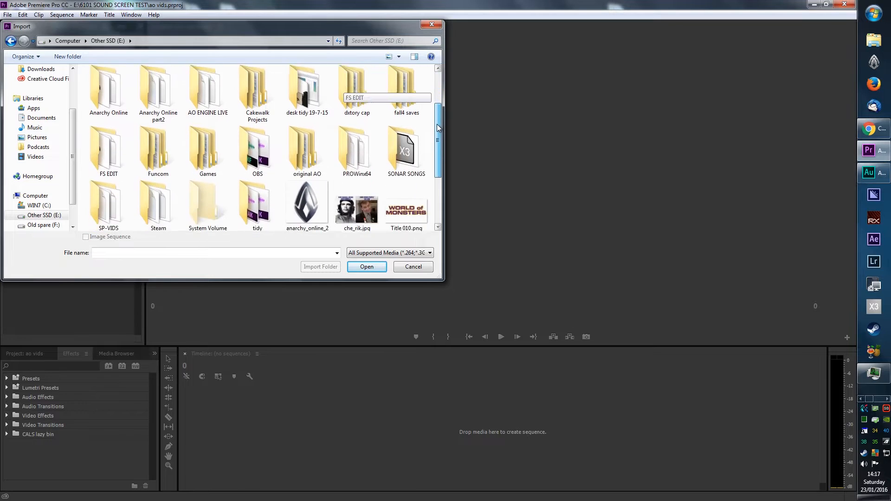
scroll(438, 127, "down", 1)
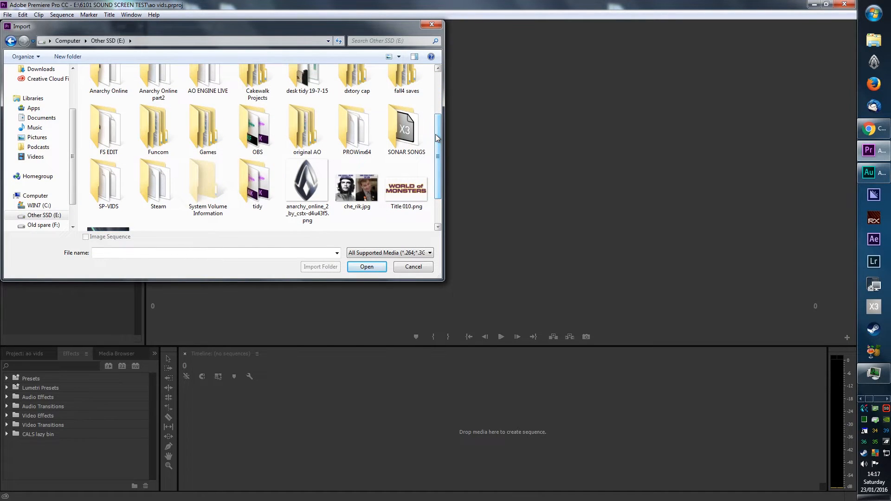
double_click(117, 186)
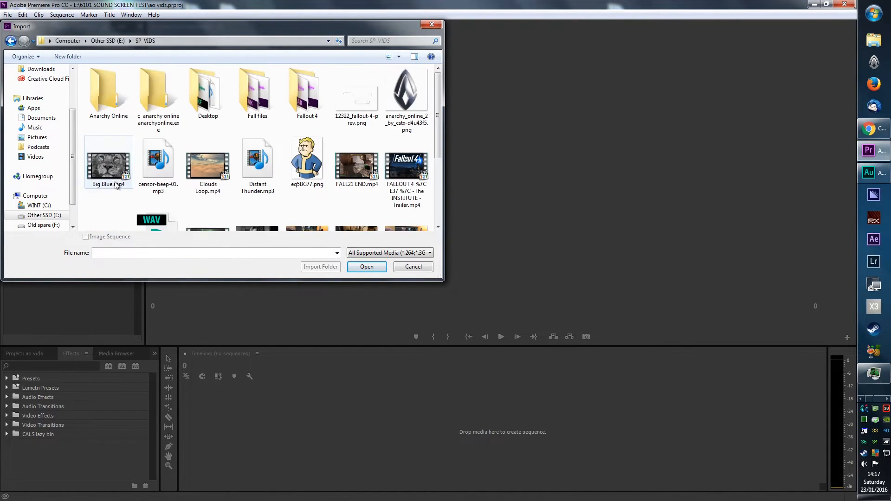
double_click(213, 103)
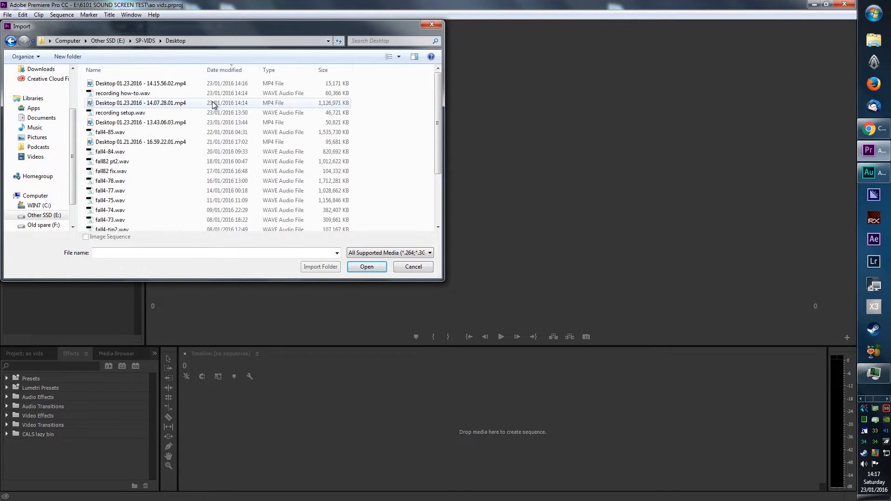
Import "Desktop 01.23.2016 - 14.07.28.01.mp4" and display the project's media bin.
left_click(173, 87)
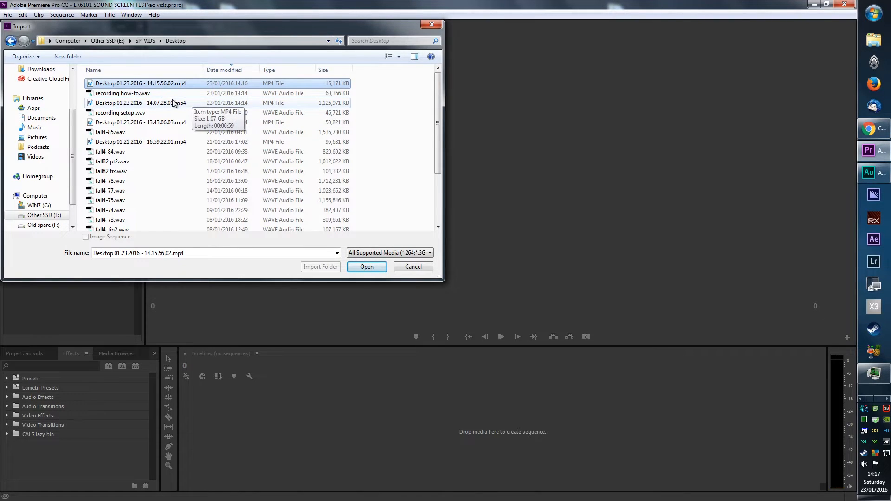
left_click(327, 105)
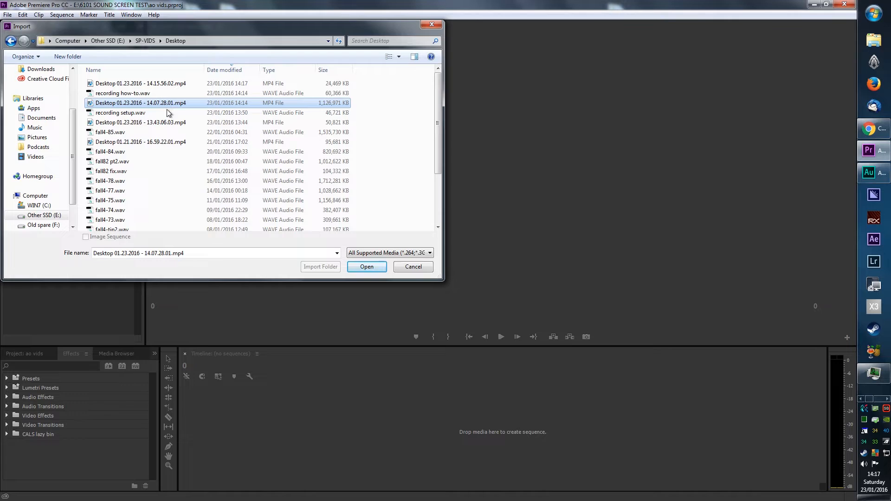
left_click(366, 267)
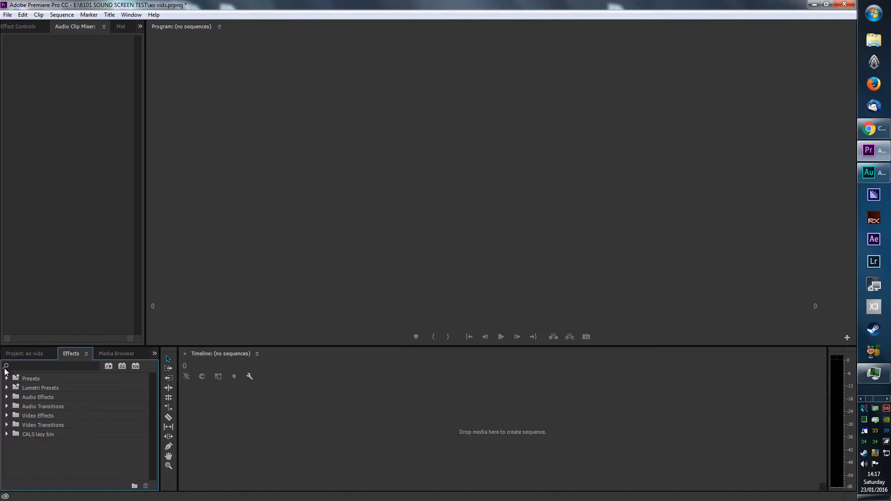
left_click(23, 353)
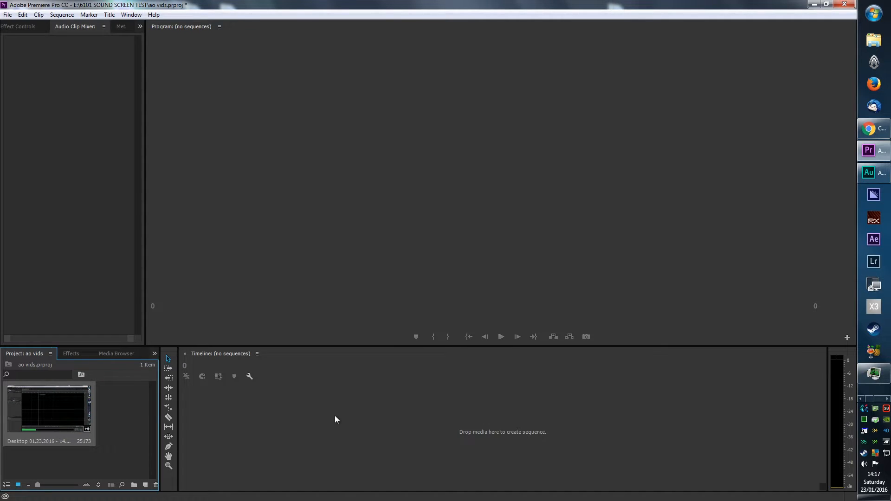
Start a new sequence and select the XDCAM HD 1080p30 preset from the XDCAM HD 1080p group.
left_click(11, 19)
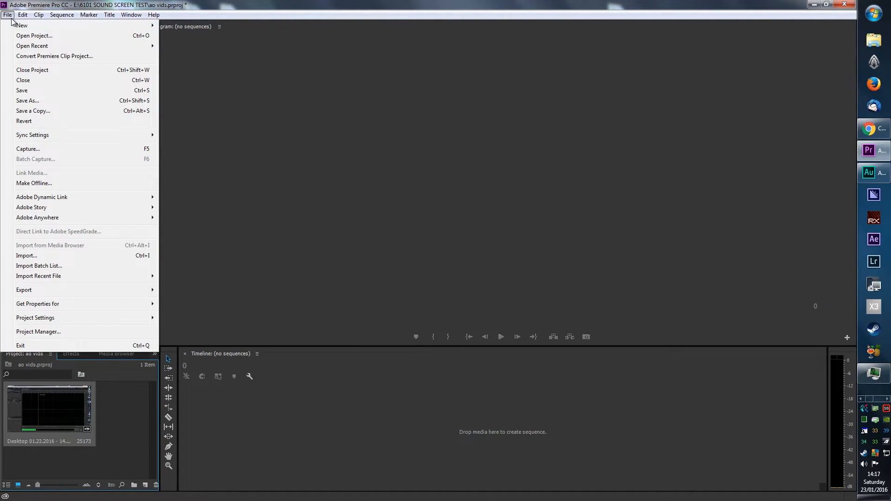
mouse_move(20, 27)
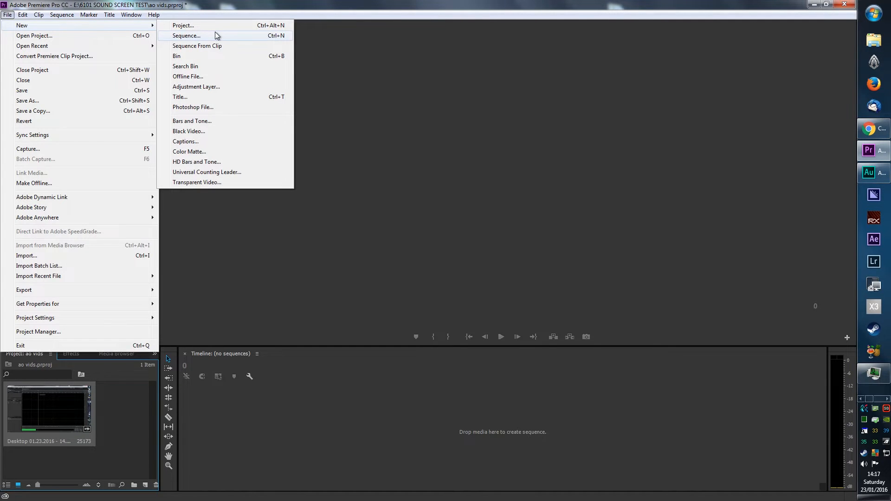
left_click(215, 33)
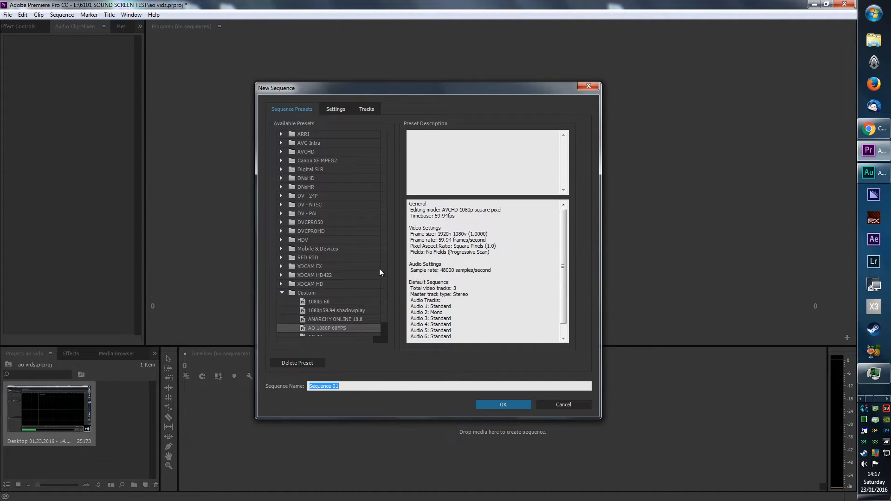
left_click(386, 214)
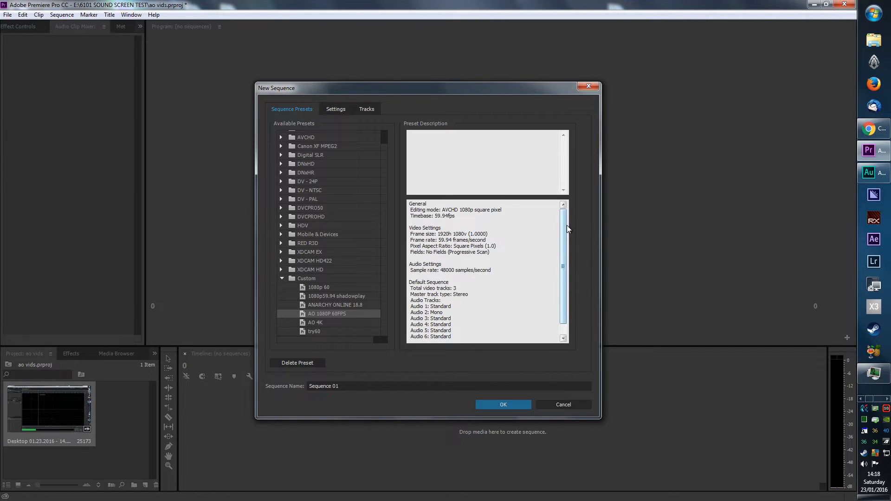
mouse_move(564, 231)
left_mouse_down()
mouse_move(566, 299)
mouse_move(565, 232)
left_mouse_up()
left_click(281, 269)
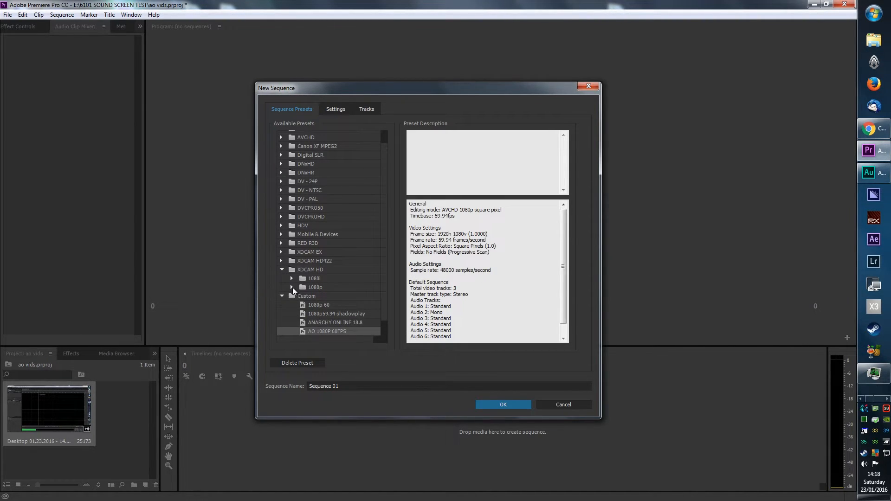
left_click(292, 287)
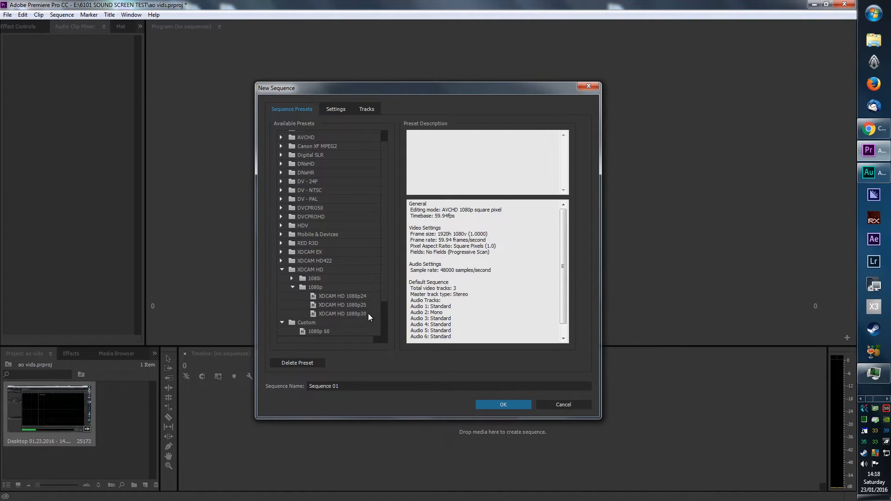
left_click(349, 314)
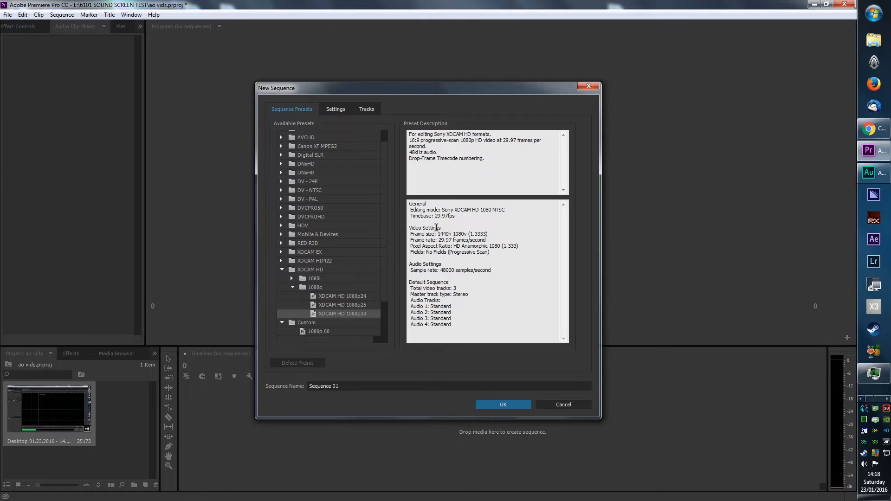
Set the new sequence's editing mode to Custom and its timebase to 60.00 frames/second.
left_click(341, 113)
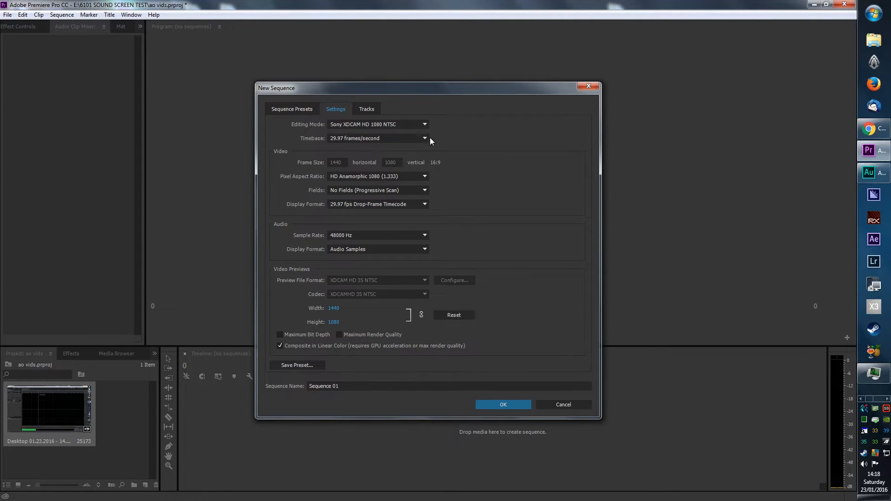
left_click(426, 124)
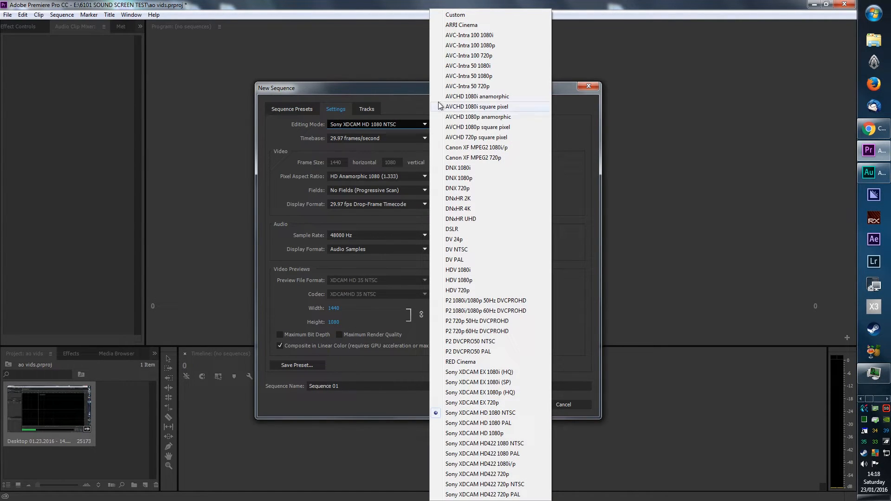
left_click(457, 15)
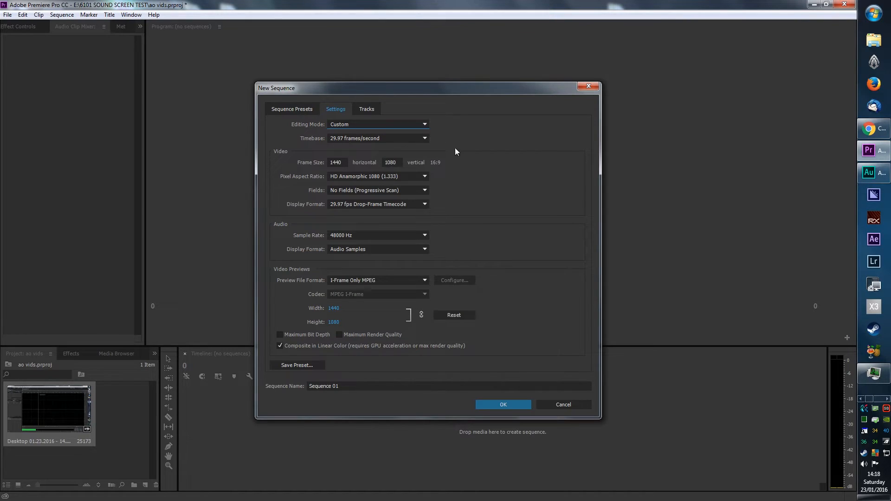
left_click(426, 138)
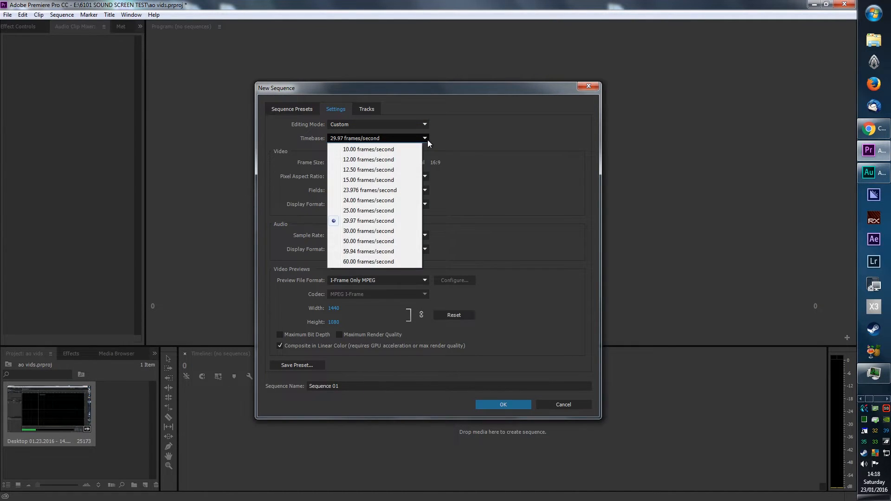
left_click(383, 262)
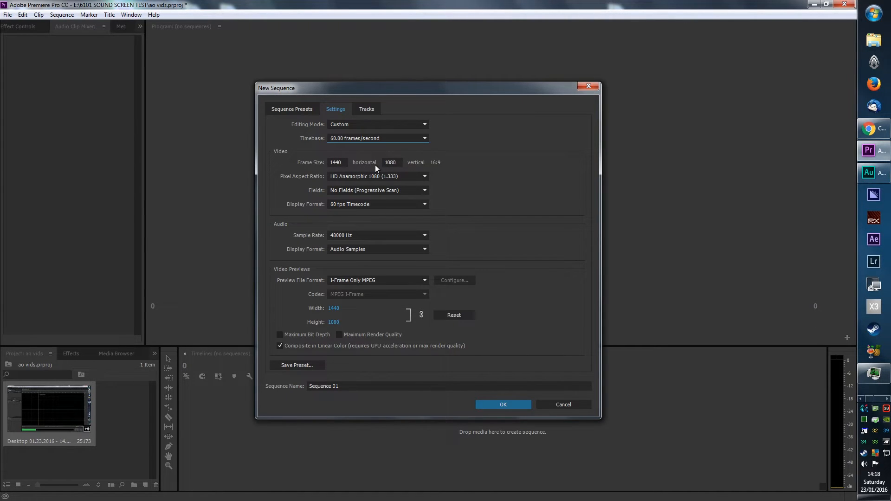
Set the horizontal frame size to 1920 and the pixel aspect ratio to Square Pixels (1.0), keeping No Fields (Progressive Scan).
left_click(343, 160)
type("1920")
left_click(424, 179)
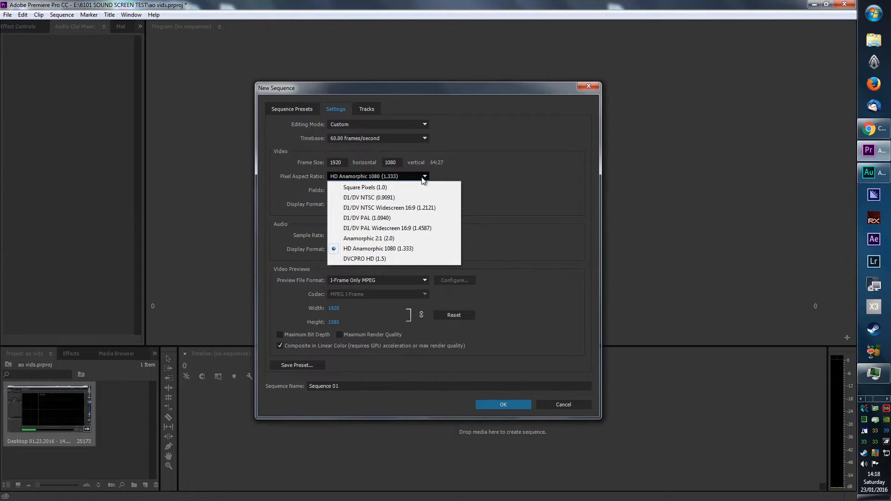
left_click(413, 186)
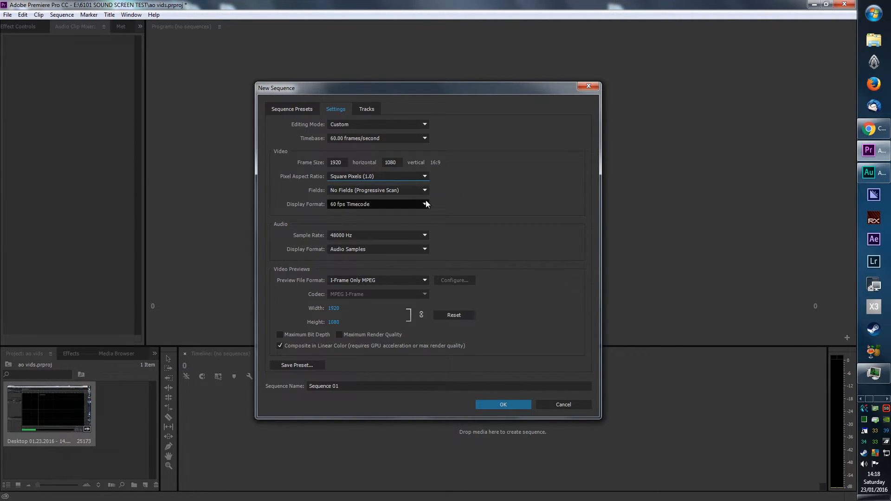
left_click(427, 191)
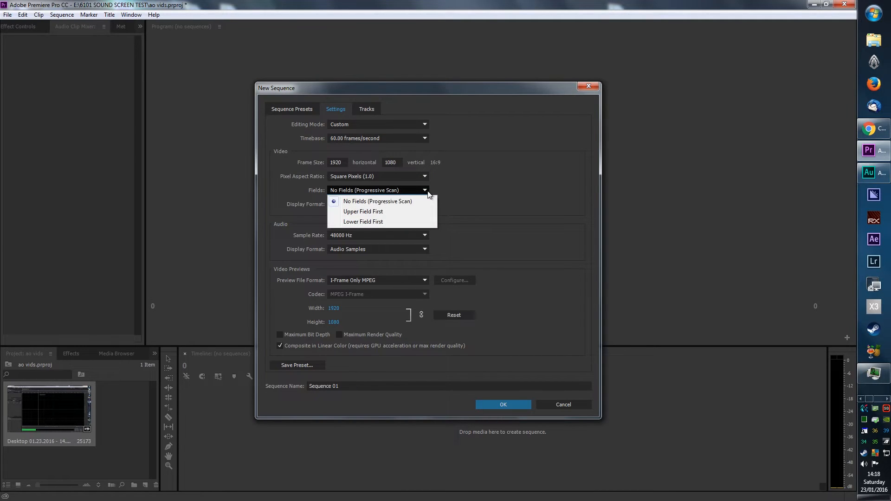
left_click(428, 192)
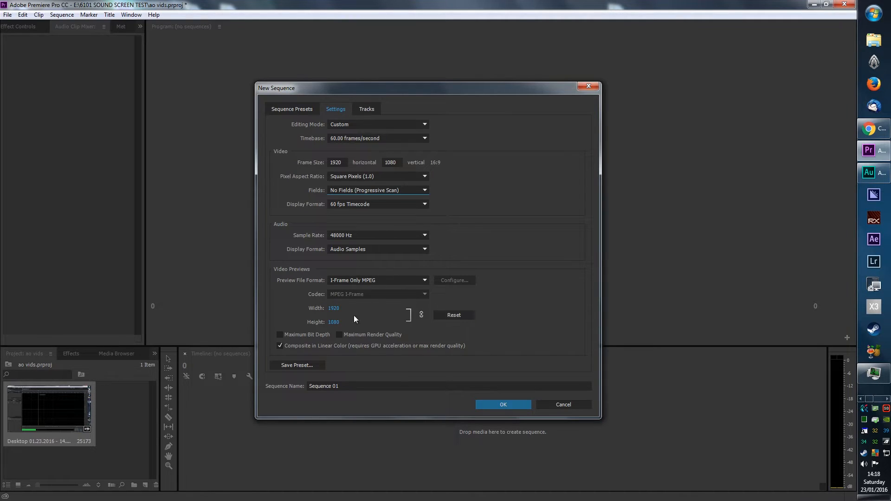
Name the sequence "ao how to" and create it.
left_click(344, 386)
left_click_drag(343, 386, 270, 393)
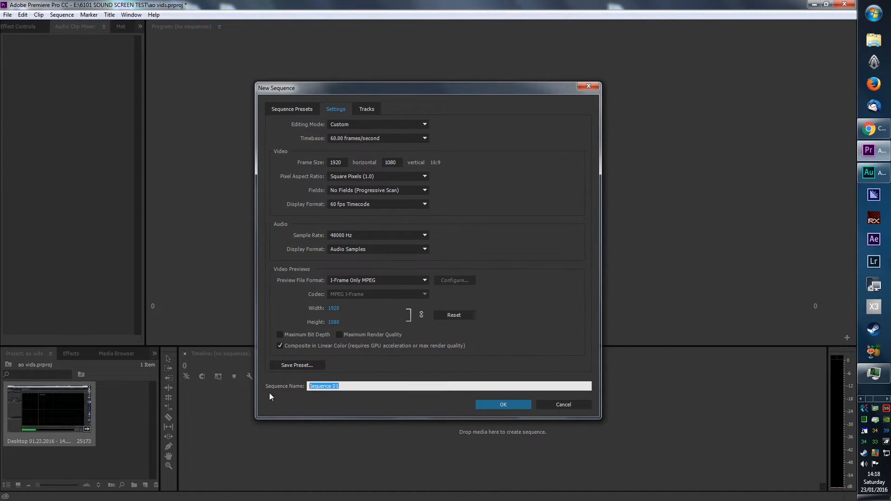
type("ao how to")
left_click(501, 404)
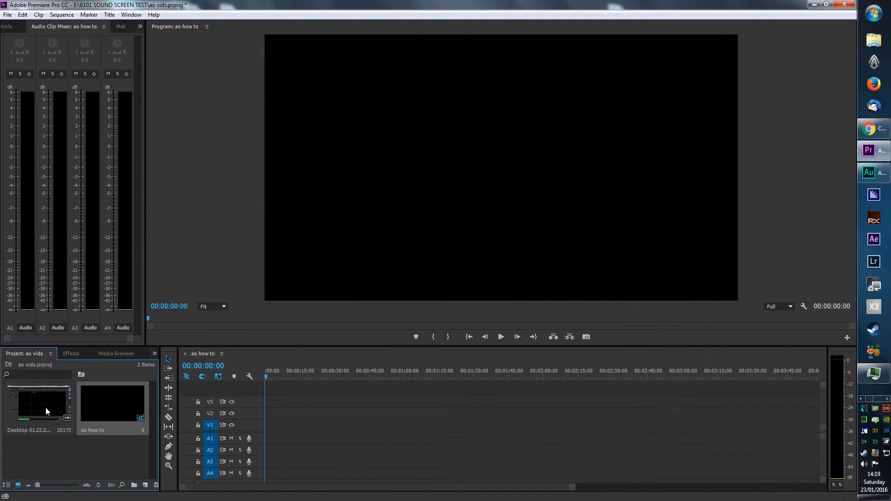
Place the imported desktop recording at the start of tracks V1 and A1, keeping the existing sequence settings.
left_click(35, 398)
left_click(123, 431)
left_click_drag(38, 403, 272, 444)
left_click(494, 272)
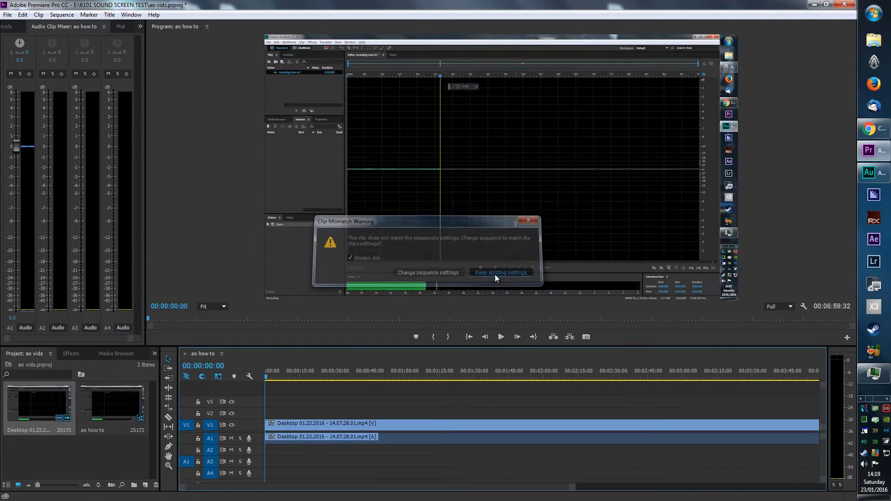
Enlarge audio track A1 to show its waveform and place the playhead at the spikes near 00:06:16:56.
left_click_drag(268, 377, 322, 377)
mouse_move(431, 377)
left_mouse_down()
mouse_move(519, 377)
mouse_move(428, 377)
left_mouse_up()
left_click_drag(313, 374, 260, 374)
left_click_drag(260, 444, 260, 452)
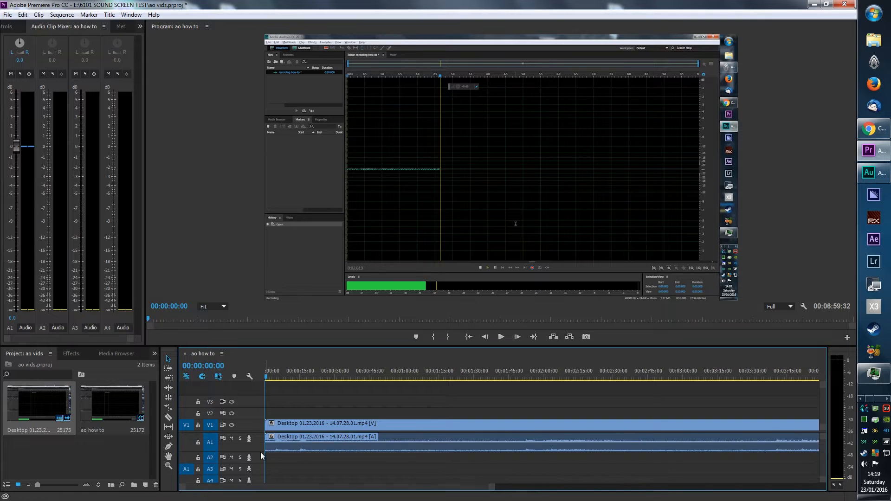
left_click_drag(261, 454, 262, 463)
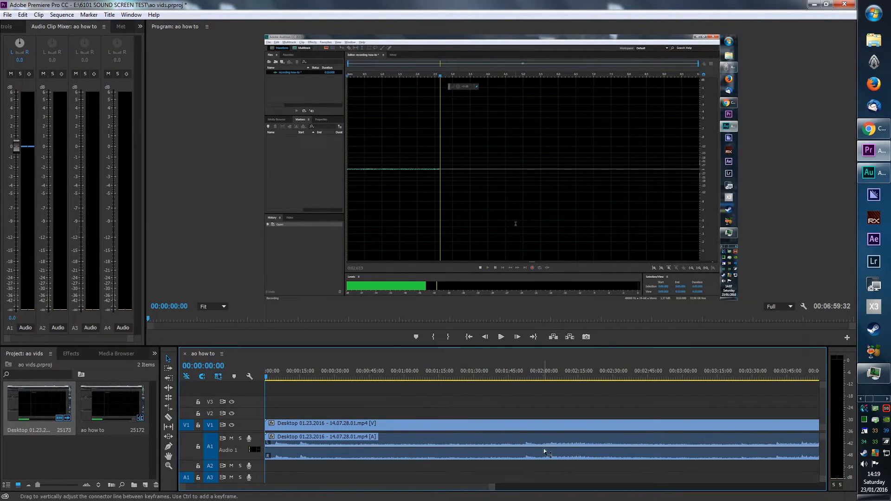
left_click_drag(493, 487, 642, 495)
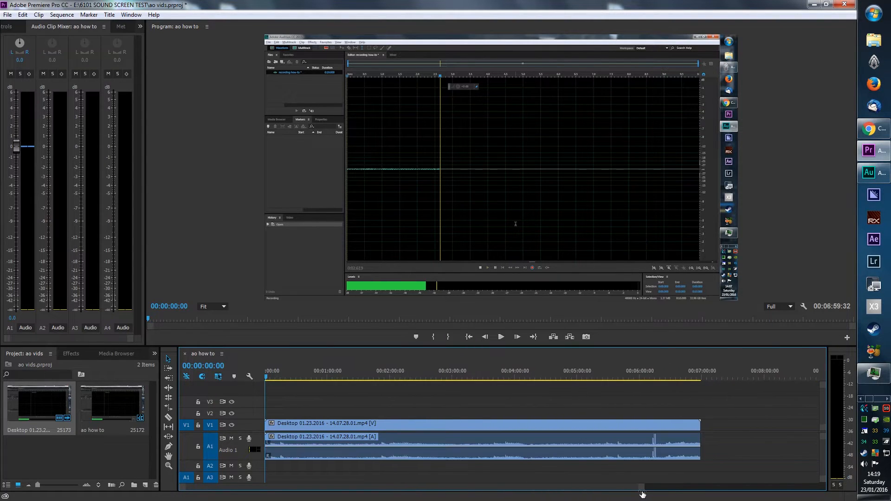
mouse_move(660, 374)
left_mouse_down()
mouse_move(642, 371)
mouse_move(658, 370)
left_mouse_up()
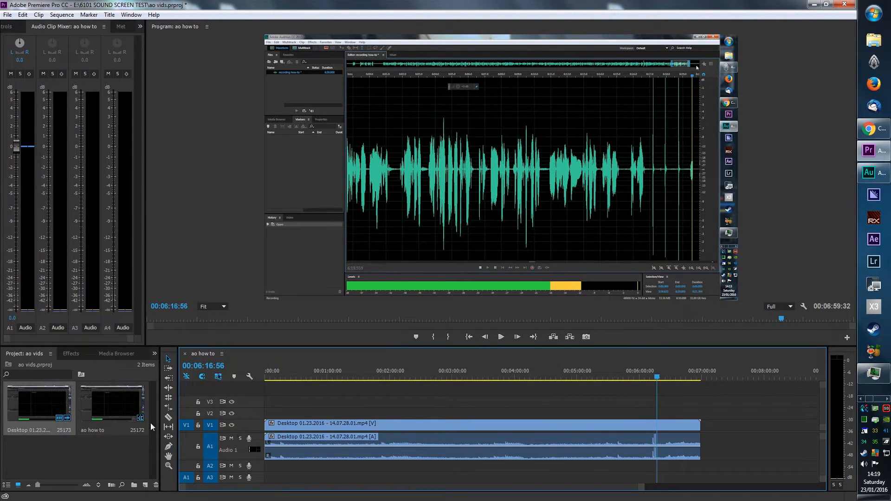
Import the voice recording "recording how-to.wav" into the project.
left_click(8, 14)
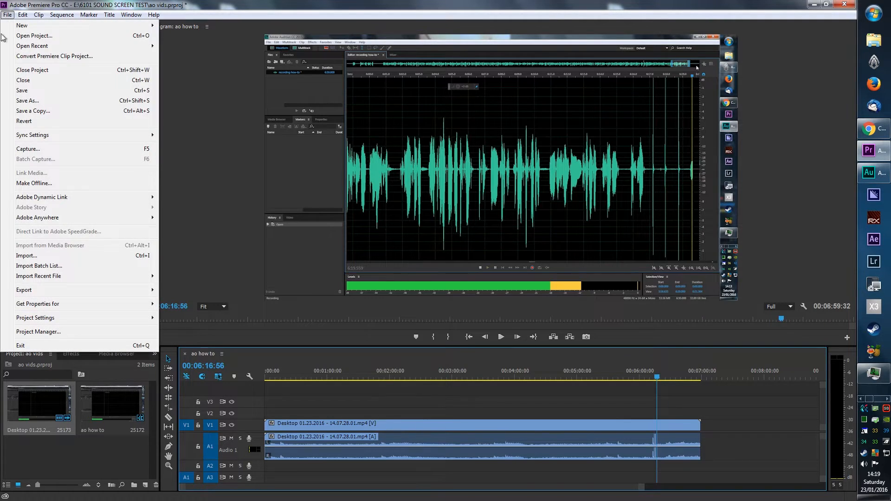
left_click(20, 256)
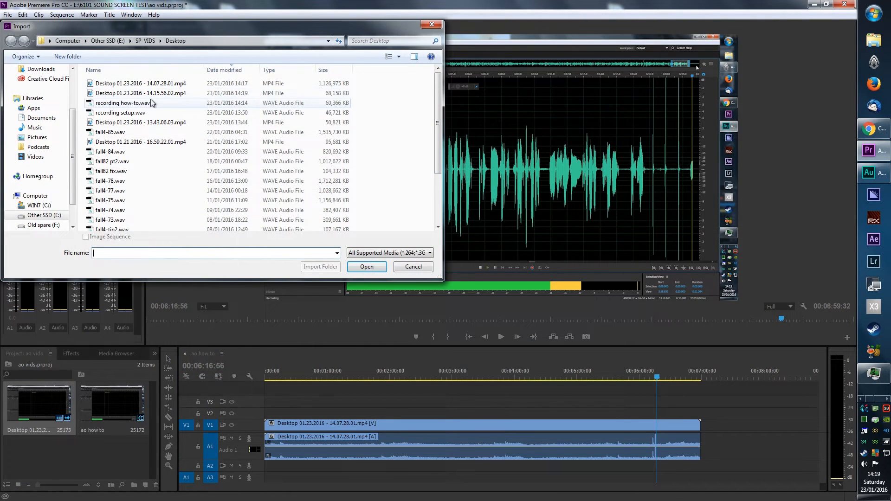
left_click(150, 101)
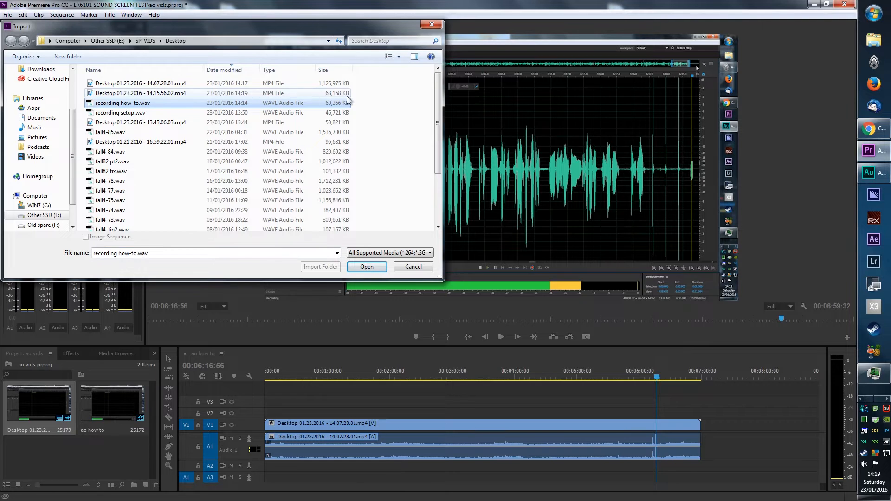
left_click(355, 269)
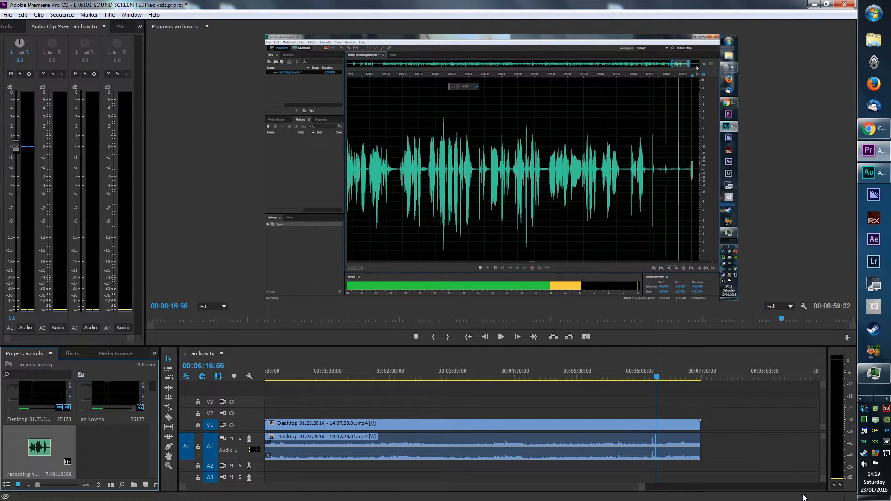
Place "recording how-to.wav" on track A2 near the sequence start and enlarge the track to show its waveform.
left_click_drag(34, 448, 274, 468)
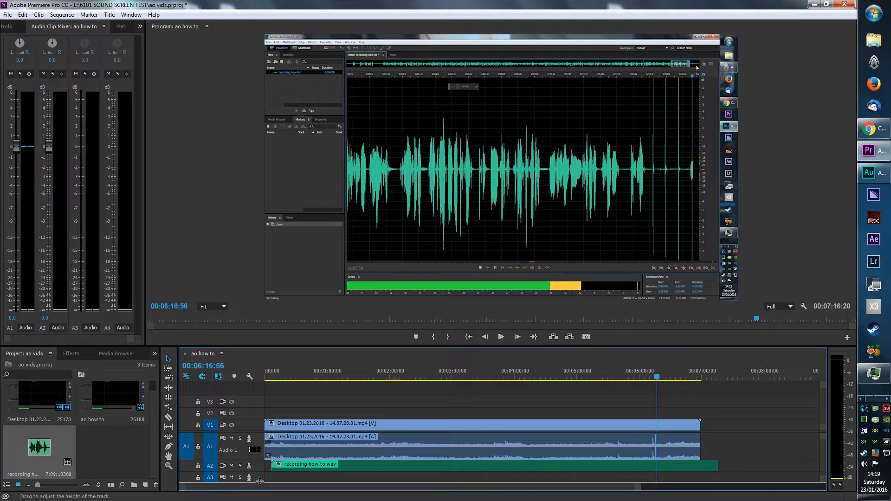
left_click_drag(259, 481, 262, 488)
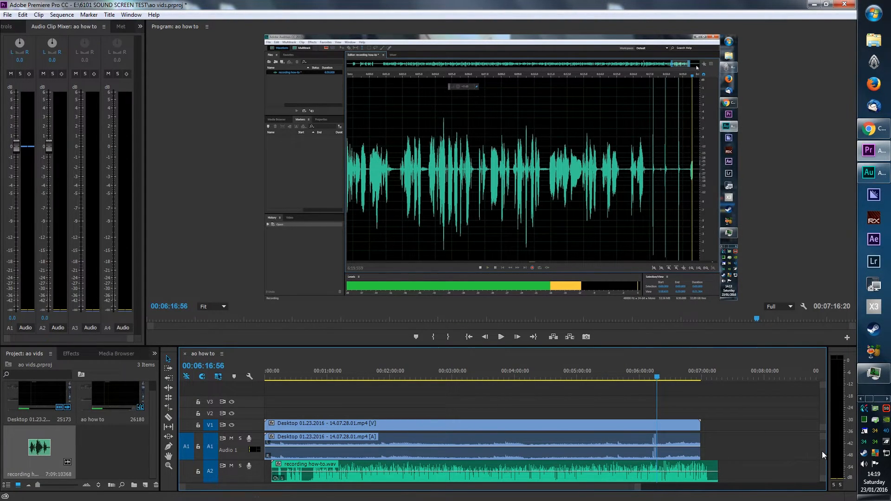
Shift the desktop recording later to bring its audio spikes toward the matching voice track section, and place the playhead at 00:06:24:13.
left_click_drag(640, 492, 523, 496)
left_click_drag(527, 452, 607, 456)
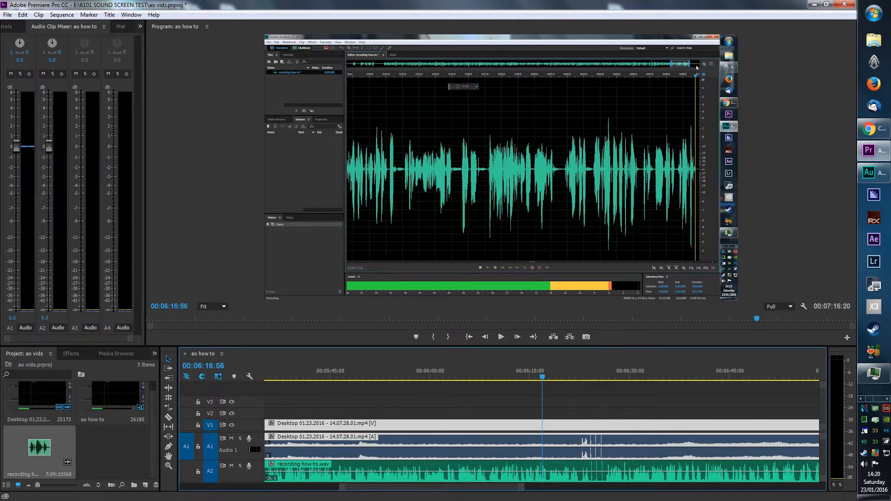
left_click(594, 363)
left_click(592, 360)
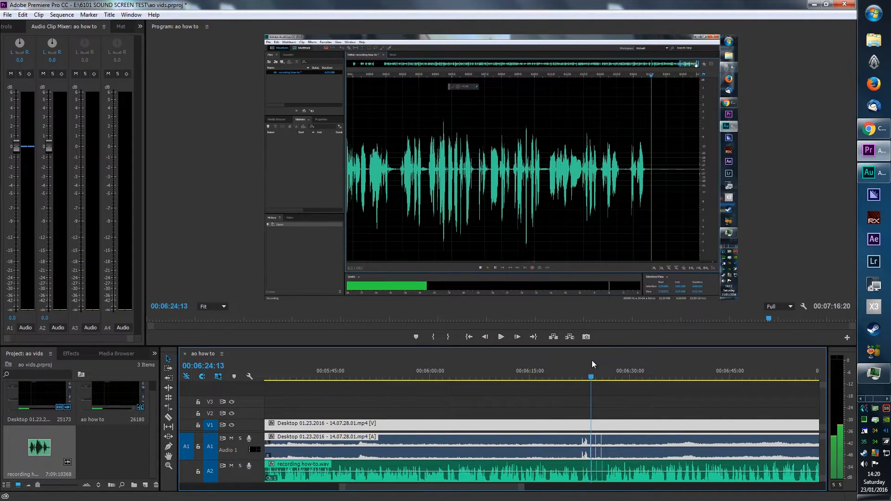
Shift "recording how-to.wav" on A2 earlier so its spike lines up with the desktop audio spike near 00:06:24:11.
left_click_drag(523, 488, 440, 490)
left_click(625, 480)
left_click_drag(625, 480, 528, 474)
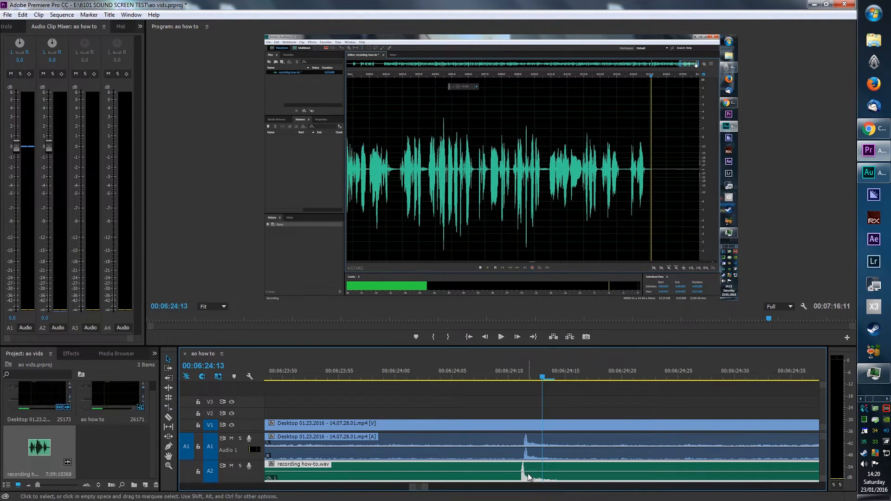
Switch the timeline ruler to audio time units and shift the voice recording slightly later to match the desktop audio spike.
right_click(472, 369)
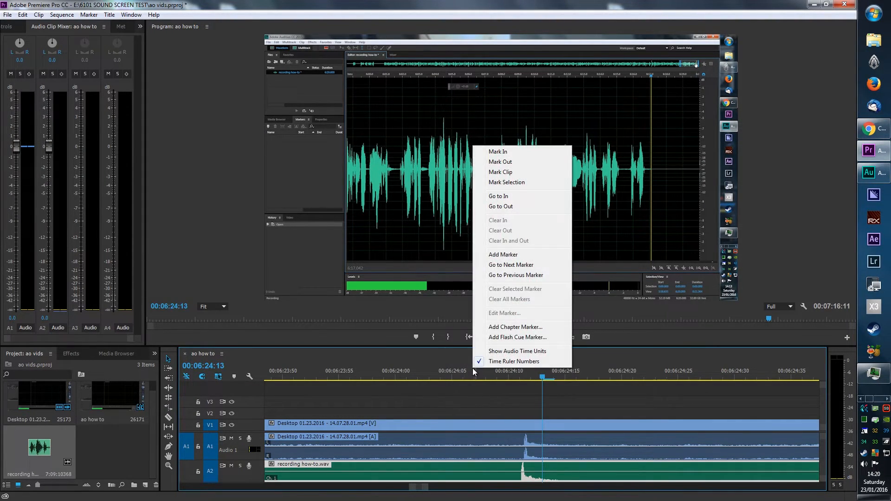
left_click(504, 352)
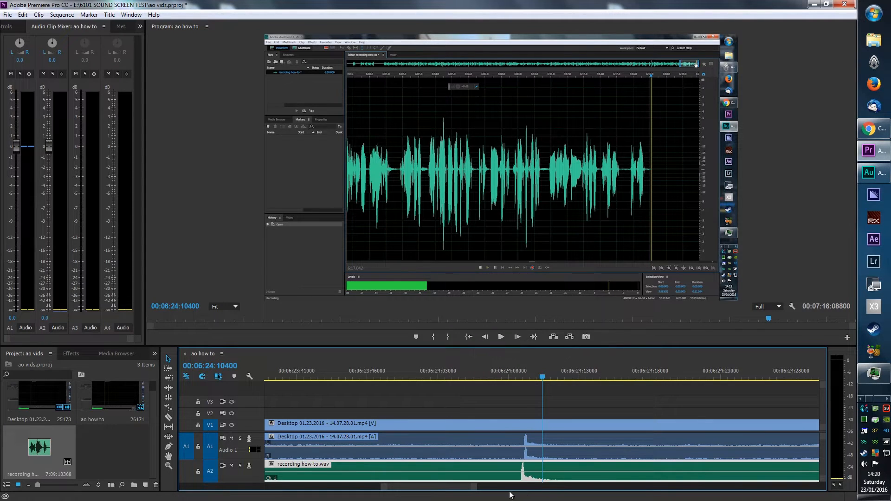
left_click_drag(473, 491, 453, 490)
left_click_drag(337, 477, 358, 476)
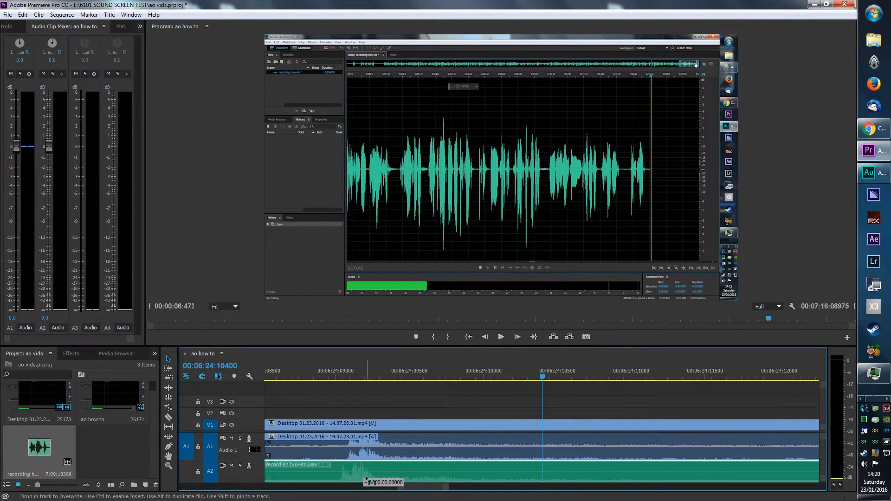
key("=")
key("-")
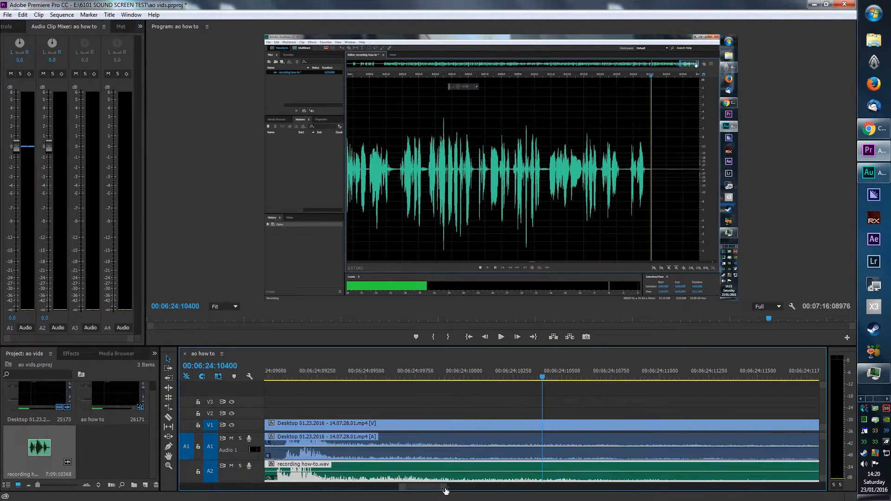
Refine the voice recording's alignment with the desktop waveform at sample level and place the playhead at 00:06:24:09100.
left_click(411, 374)
left_click_drag(411, 374, 404, 373)
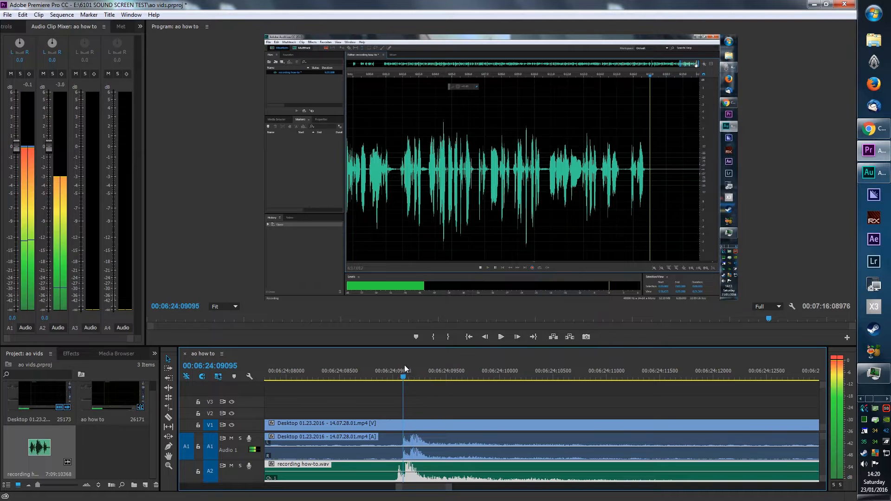
left_click_drag(446, 489, 542, 474)
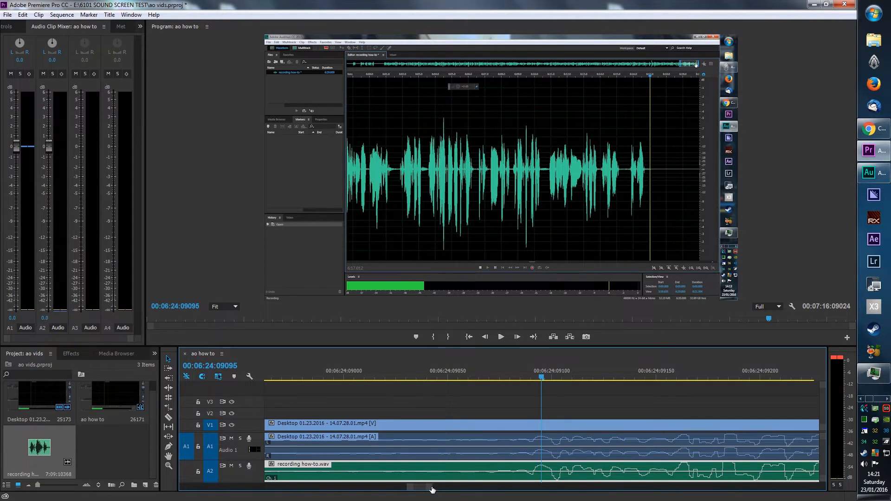
left_click_drag(431, 488, 427, 488)
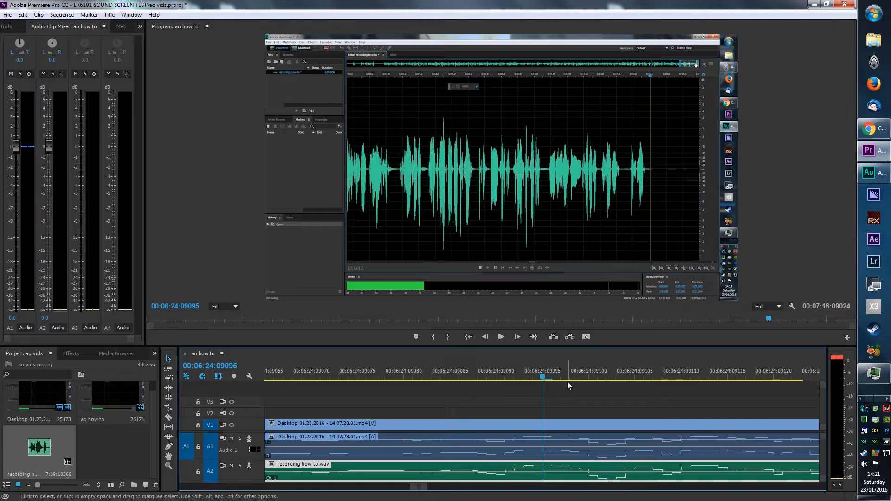
left_click_drag(545, 376, 587, 379)
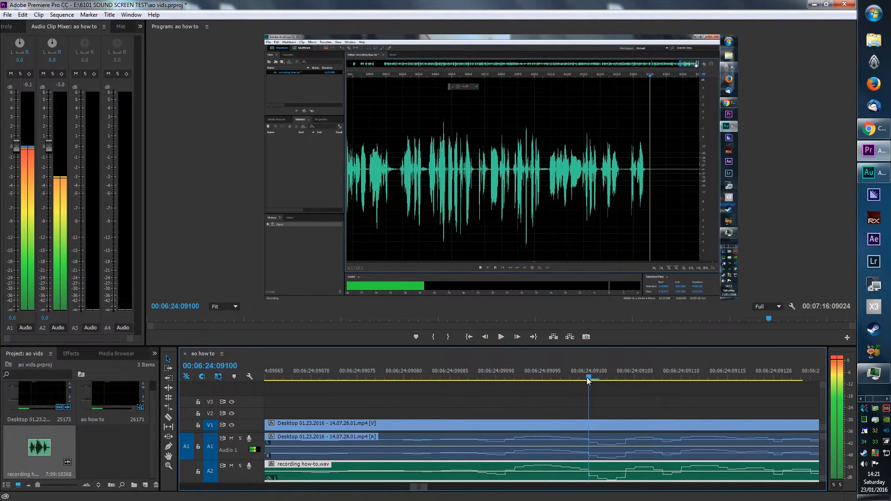
Group the desktop recording's video and audio with the voice recording.
left_click_drag(493, 408, 518, 474)
right_click(493, 454)
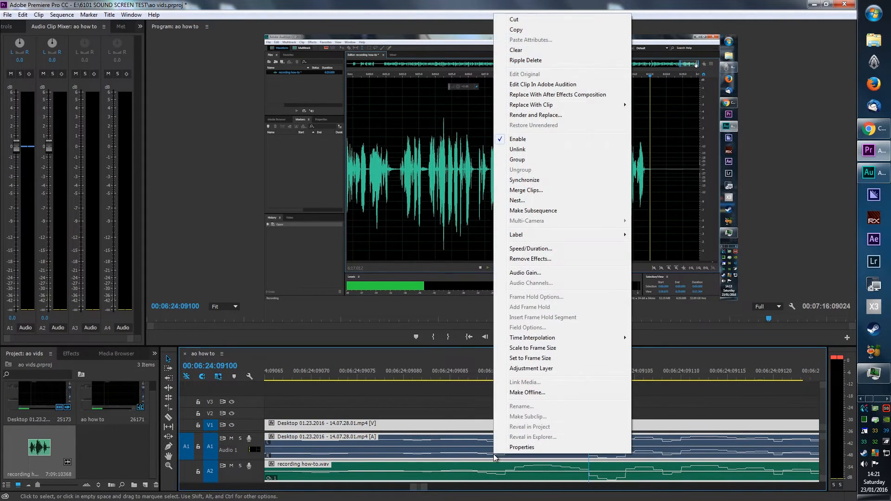
left_click(531, 160)
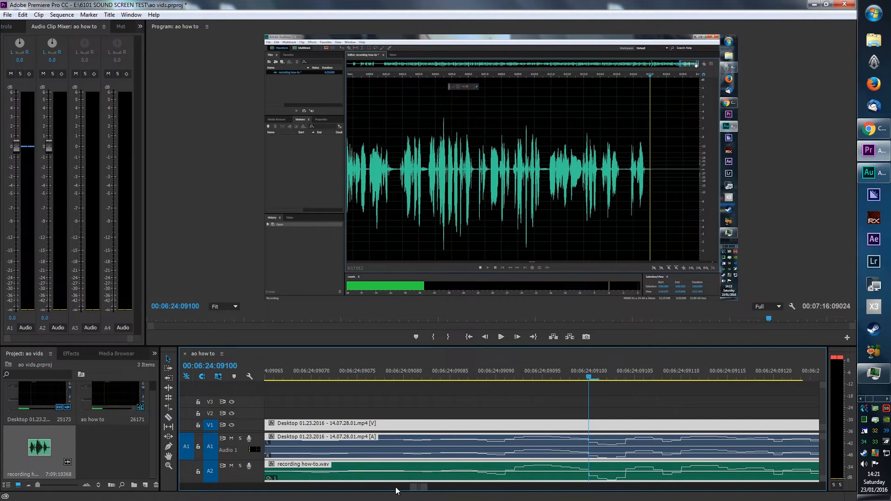
Enlarge video track V1 to show clip thumbnails and clear the clip selection.
left_click_drag(413, 491, 197, 499)
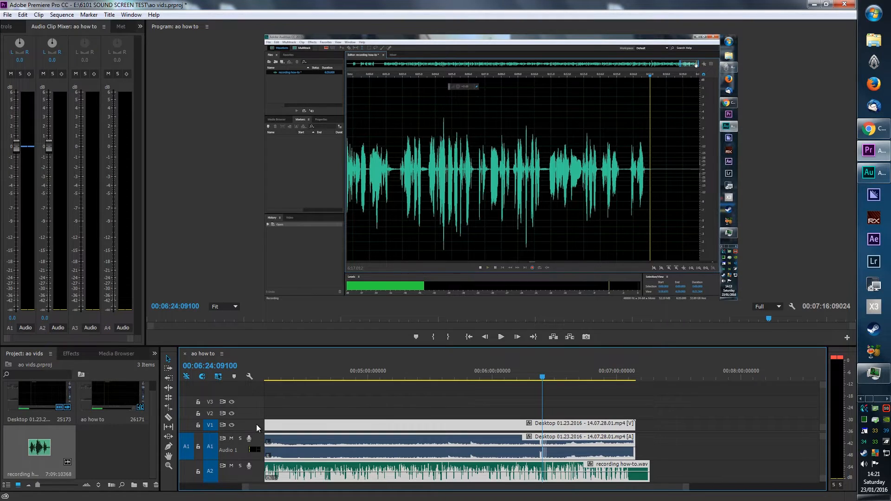
double_click(257, 425)
left_click(377, 388)
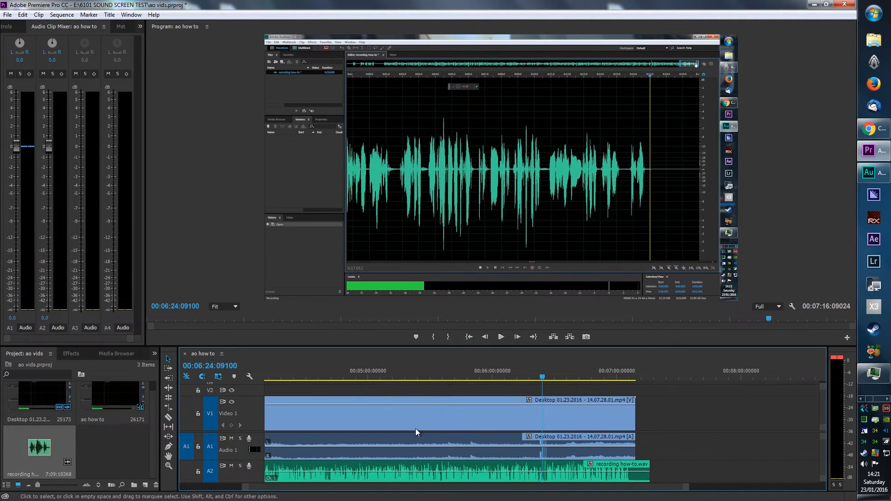
left_click_drag(686, 491, 634, 493)
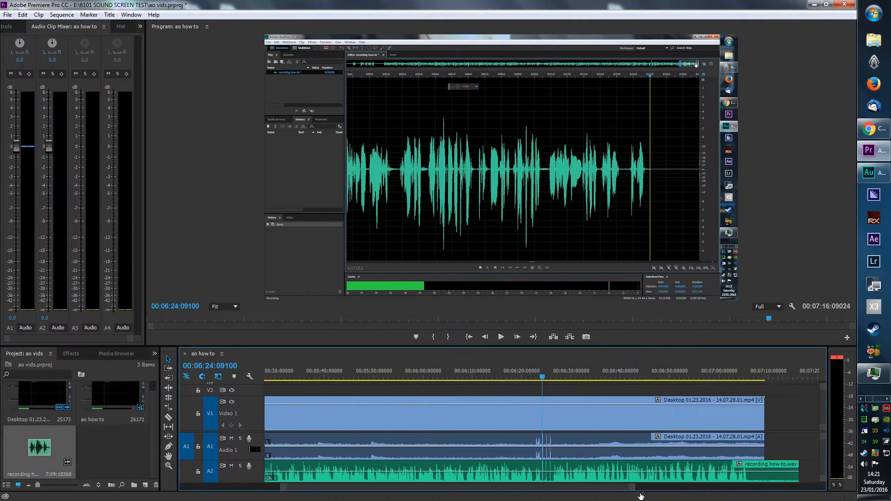
Play the synchronised clips near the sequence start, from 00:00:13:21669, to find where the speech begins.
left_click(471, 340)
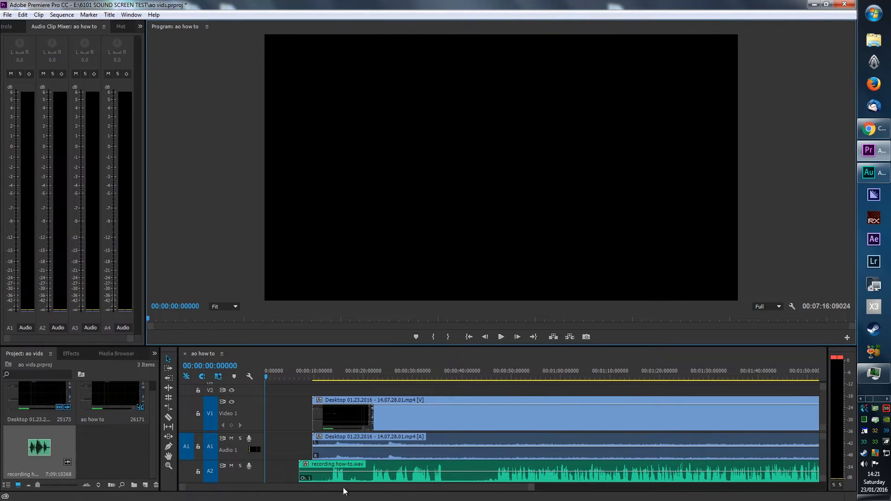
left_click(370, 378)
left_click_drag(371, 377, 332, 360)
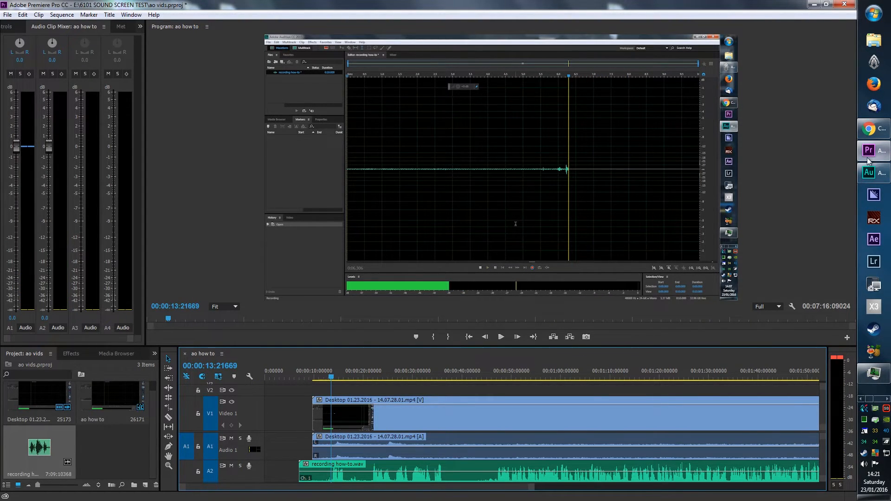
key("space")
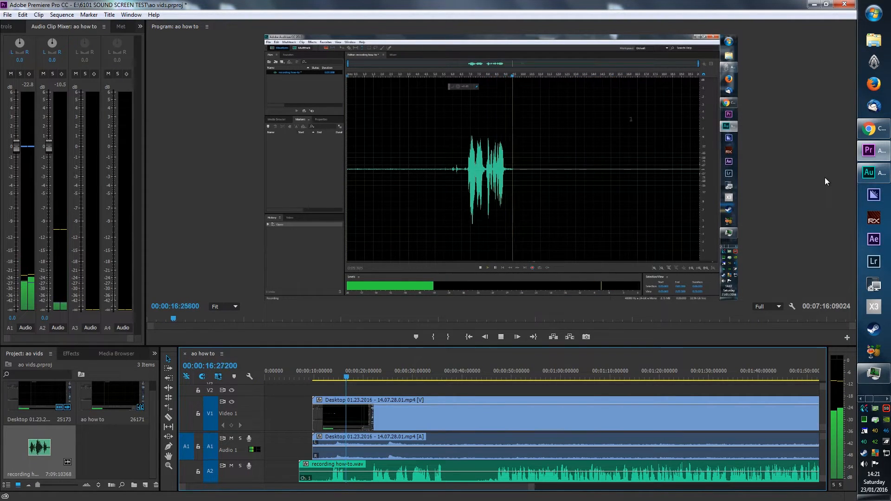
key("space")
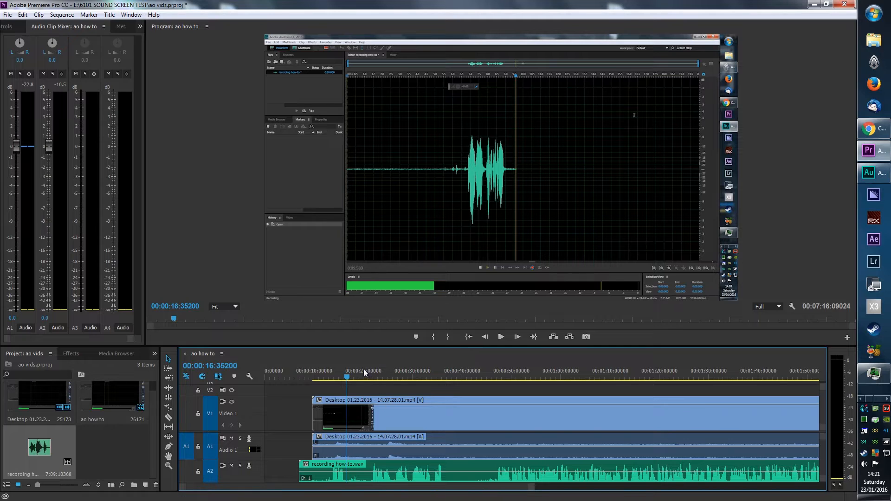
Trim the start of the voice recording on A2 to match the start of the desktop recording.
left_click_drag(348, 374, 330, 374)
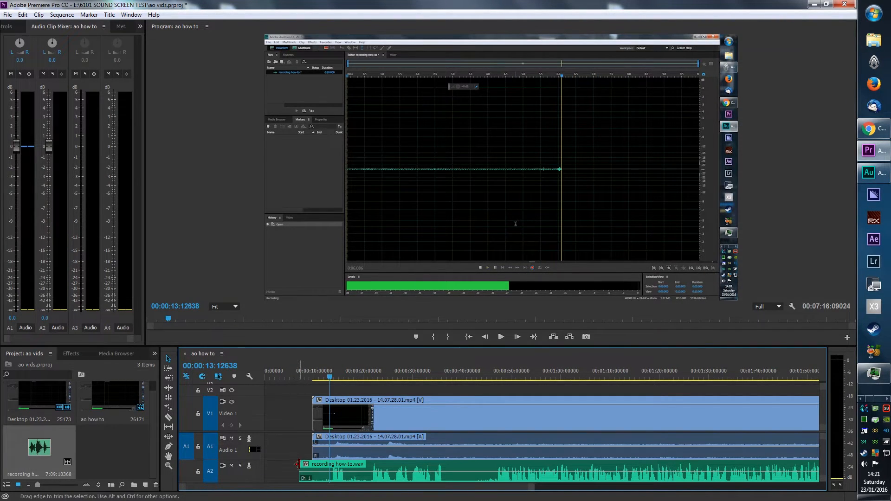
left_click_drag(304, 464, 313, 464)
left_click_drag(534, 491, 445, 496)
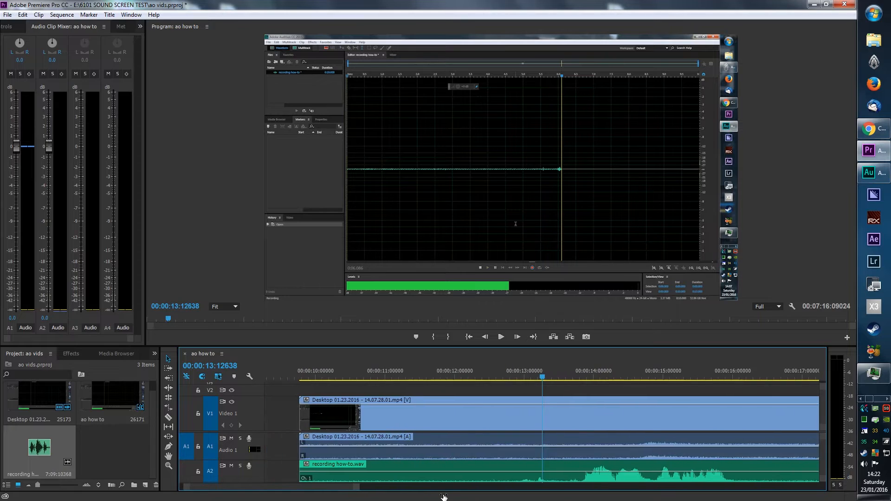
Trim the start of all grouped clips to about 00:00:13:23000, just before the speech, and play the opening.
left_click(302, 414)
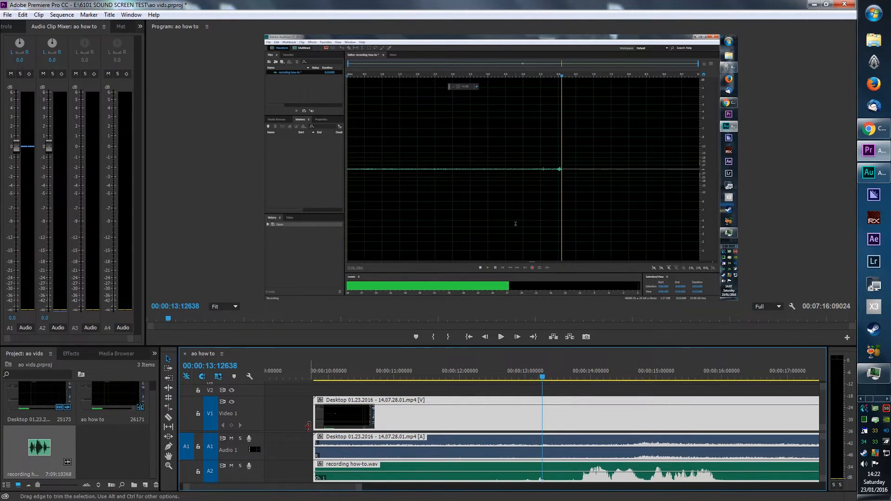
left_click_drag(317, 434, 561, 439)
left_click(578, 369)
key("space")
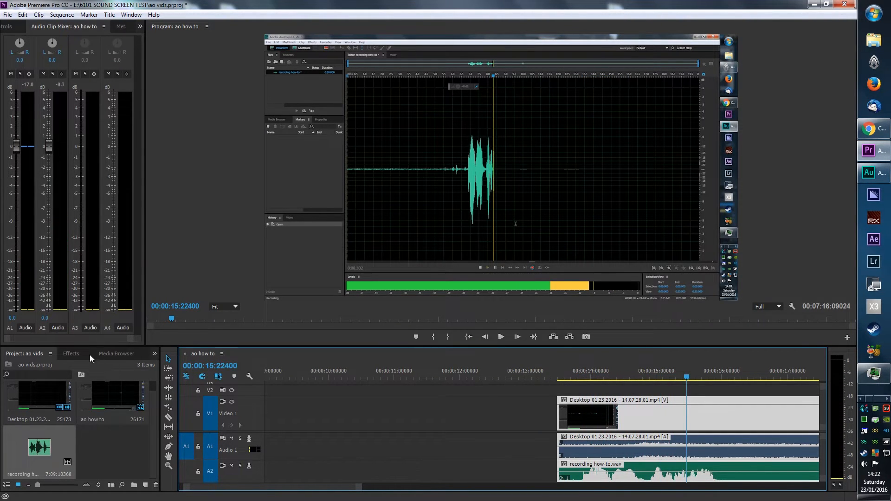
Apply Film Dissolve to the start of the video clip and Exponential Fade to the start of both audio clips.
left_click(77, 354)
left_click(7, 435)
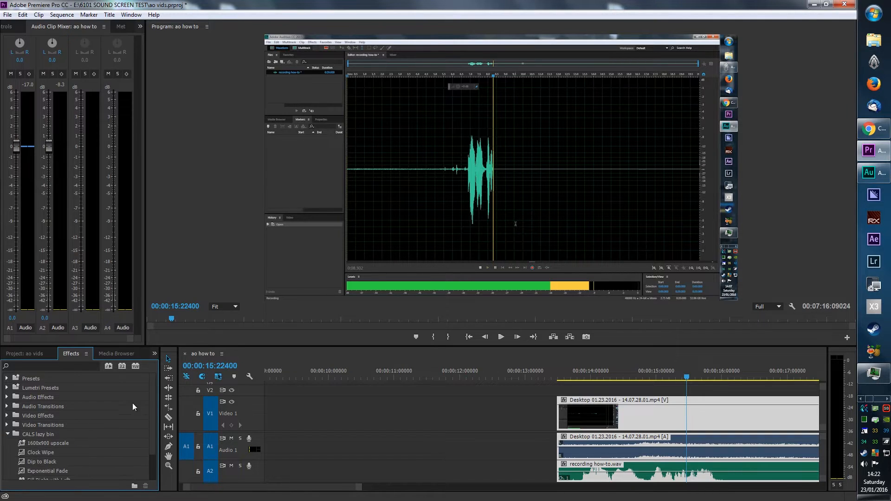
left_click_drag(152, 395, 152, 438)
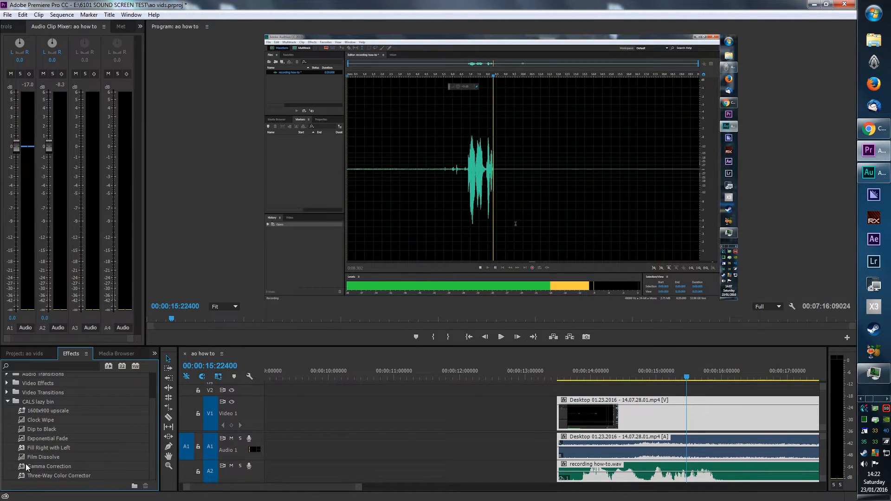
left_click_drag(35, 457, 569, 413)
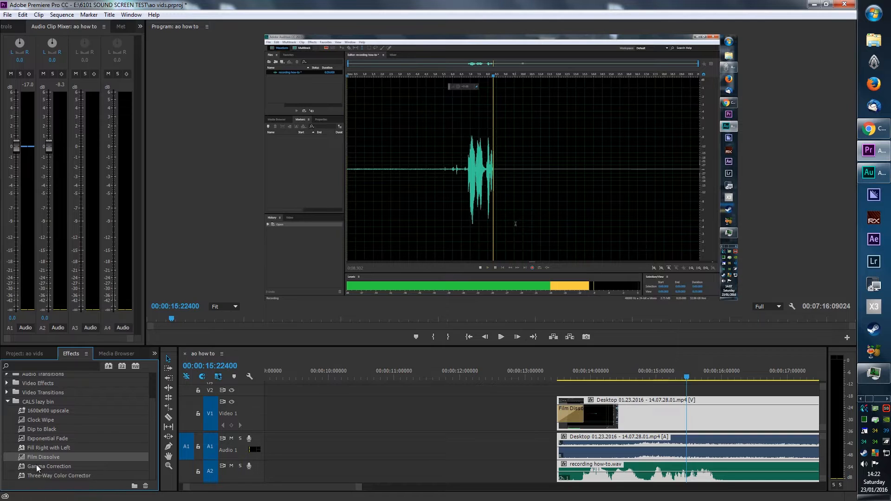
left_click_drag(48, 439, 259, 440)
left_click_drag(547, 449, 563, 448)
left_click_drag(56, 436, 565, 472)
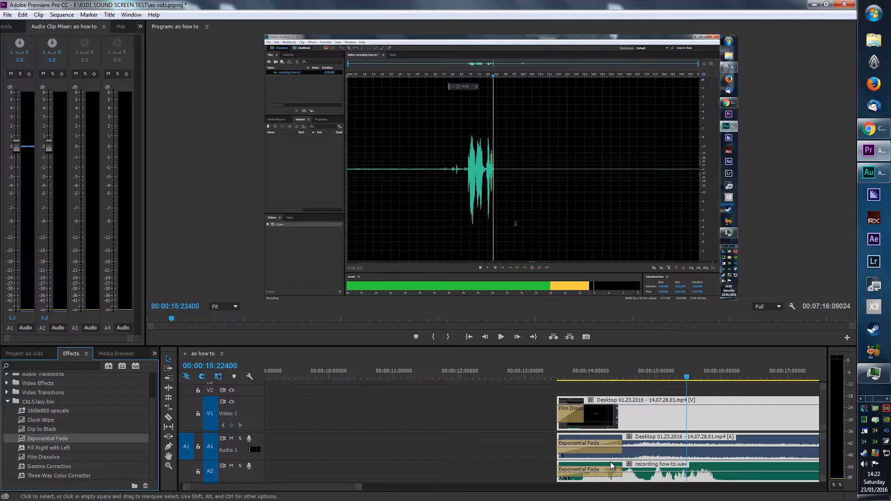
Extend the start of the grouped clips slightly earlier and move them all to the beginning of the sequence.
left_click_drag(559, 437, 512, 433)
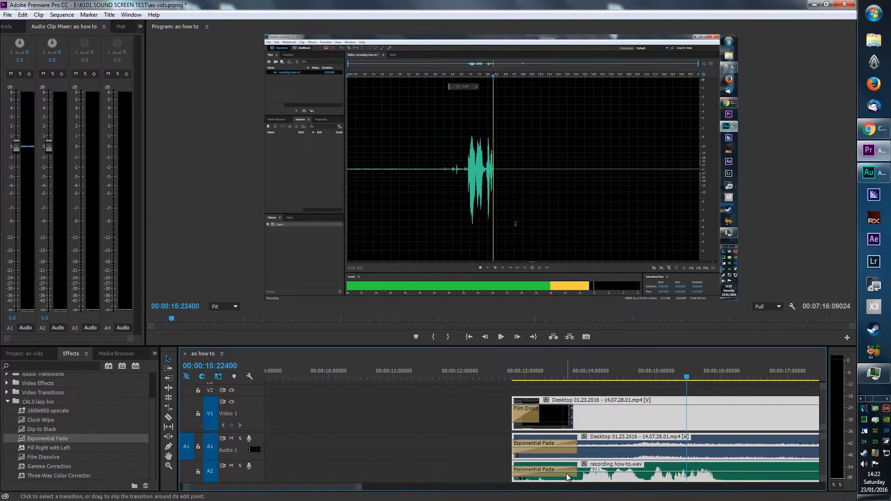
left_click_drag(357, 491, 567, 500)
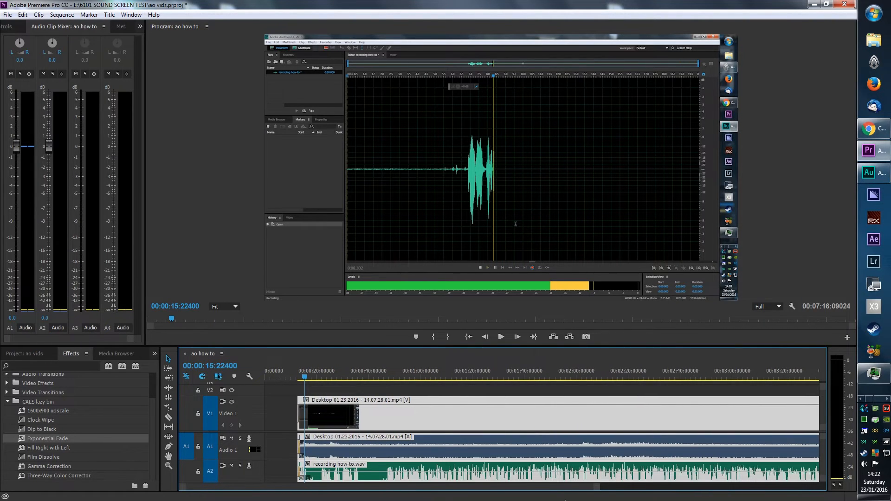
left_click_drag(440, 422, 407, 422)
Play to 00:00:24:06400, then cut all tracks there and again at about 00:00:33 with the Razor tool.
left_click_drag(307, 375, 320, 378)
key("space")
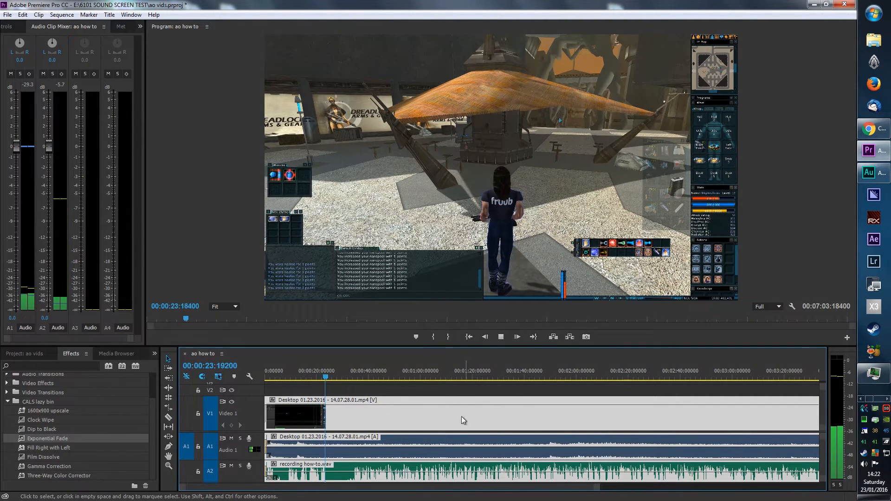
key("space")
left_click_drag(595, 493, 494, 495)
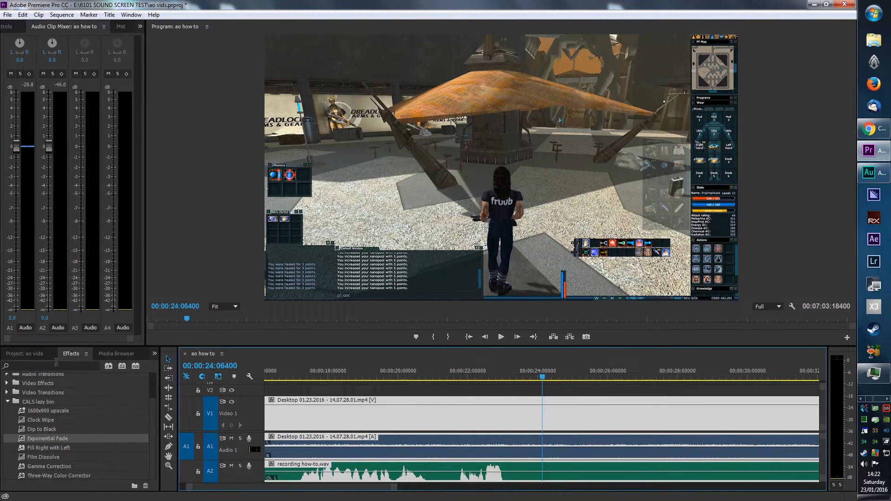
left_click(169, 416)
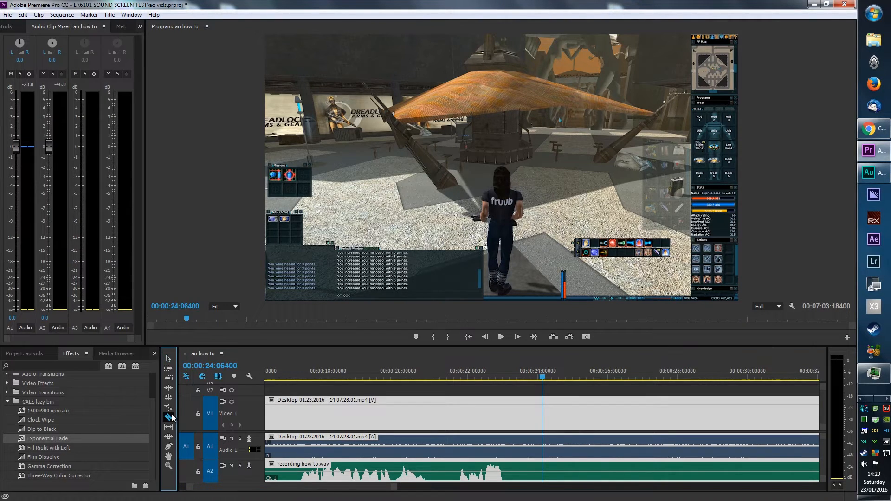
left_click(544, 472, "shift")
left_click_drag(396, 489, 478, 488)
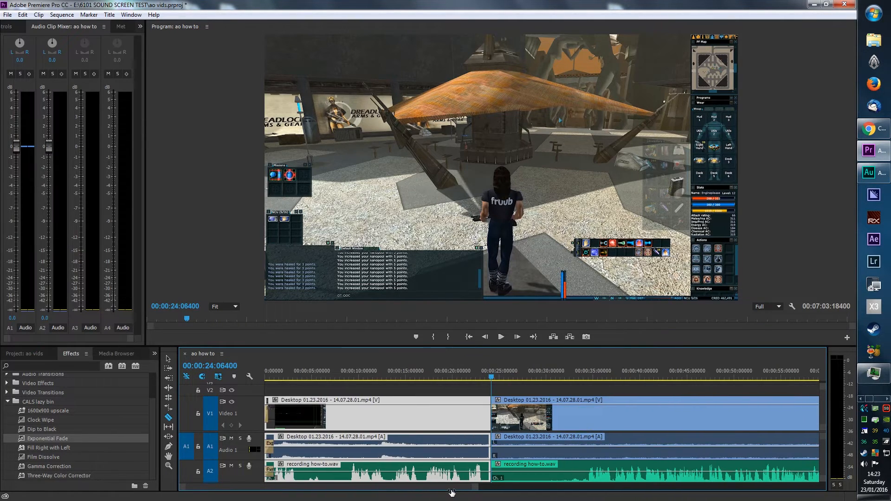
left_click(576, 480, "shift")
Ungroup the cut clips on V1, A1 and A2.
left_click(168, 358)
left_click_drag(530, 387, 546, 474)
left_click(472, 389)
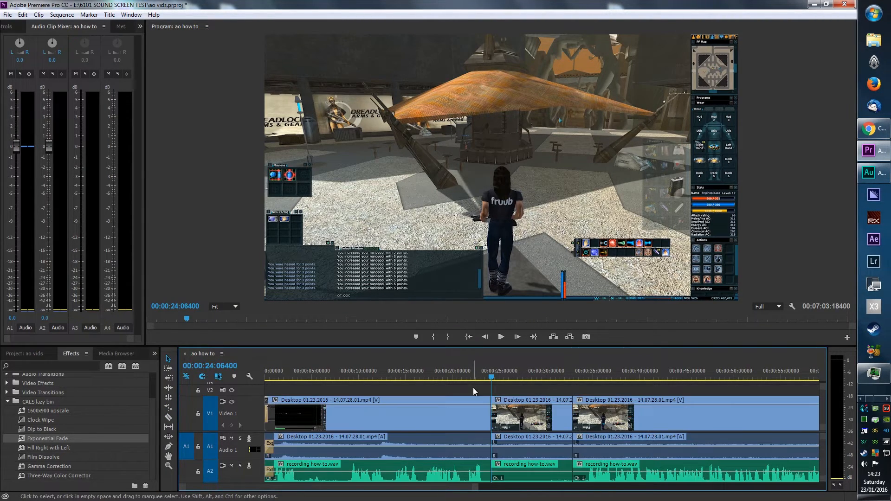
left_click(528, 412)
right_click(528, 410)
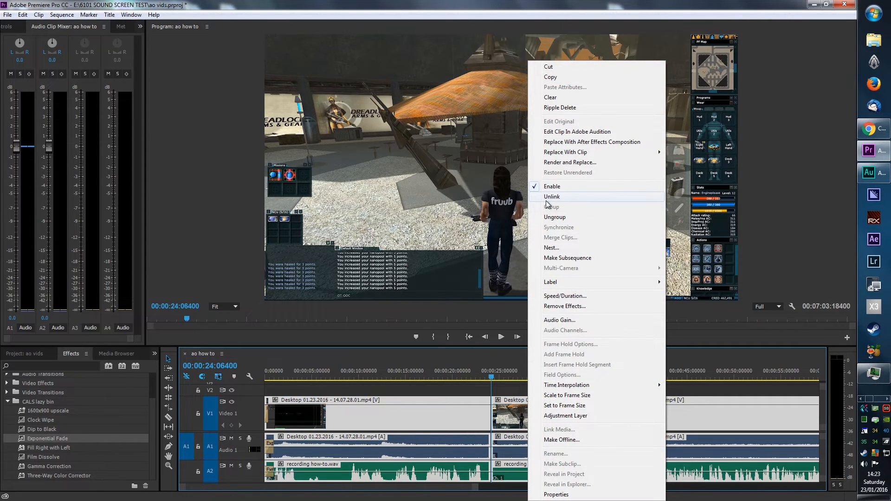
left_click(554, 217)
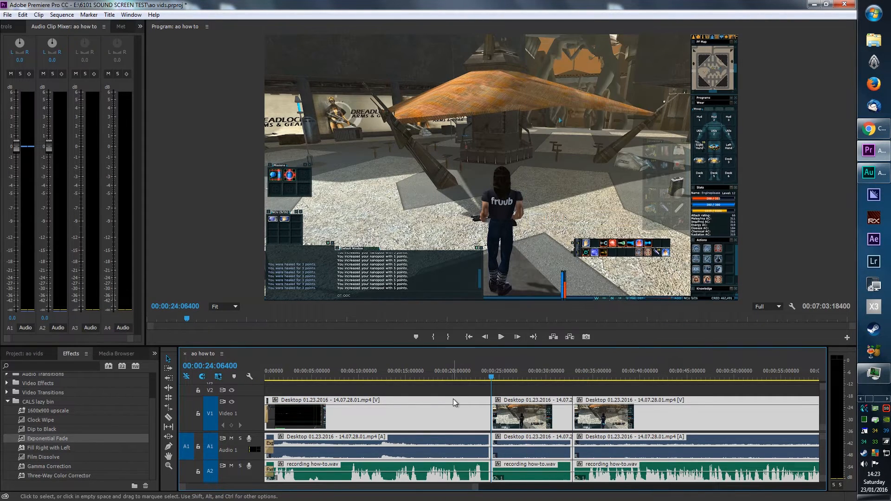
Delete the section between the two cuts on all tracks and move the remaining later clips about 21 seconds later.
left_click(464, 392)
left_click_drag(533, 387, 538, 476)
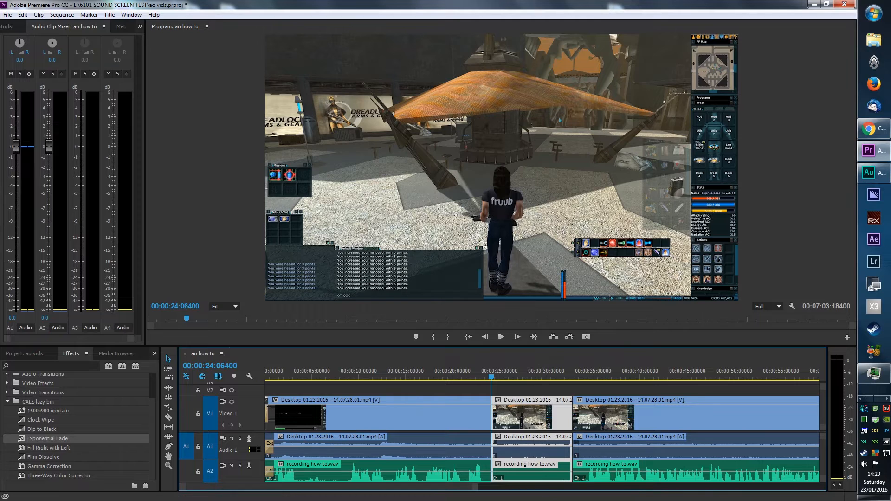
key("Delete")
key("Left")
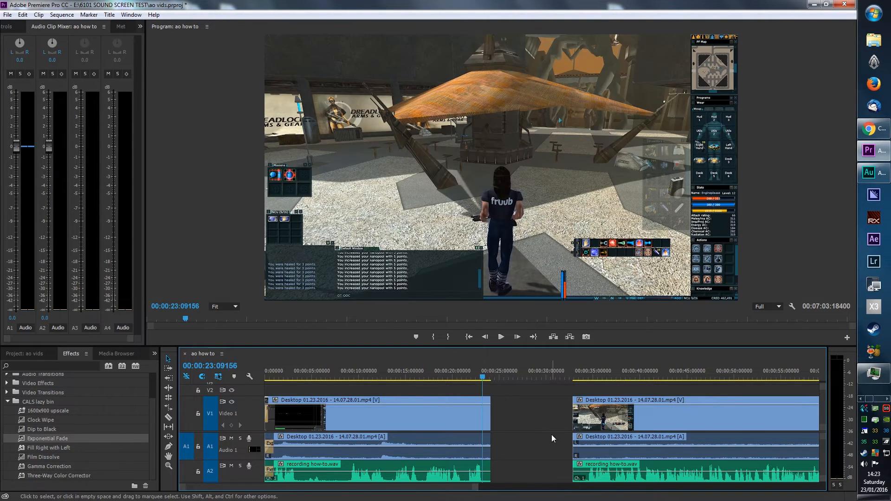
left_click_drag(566, 435, 582, 472)
left_click_drag(603, 418, 802, 418)
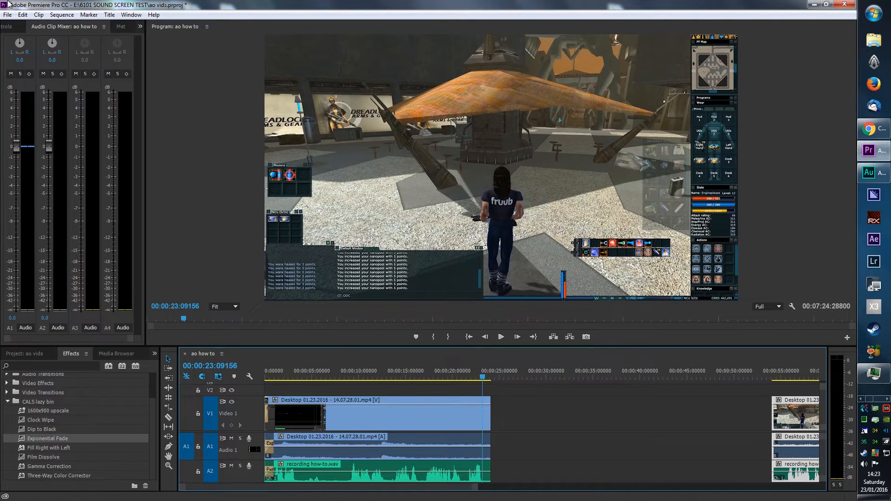
Import NEW TITLES_1.mp4 from the SP-VIDS folder.
left_click(7, 14)
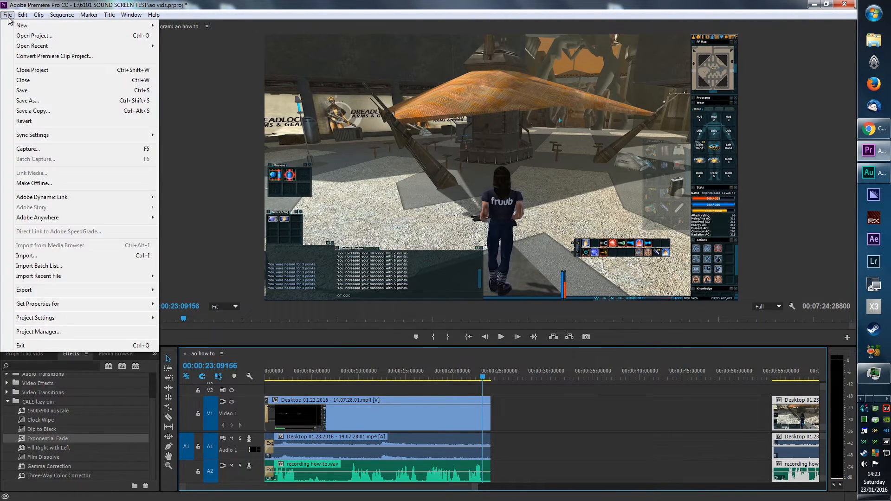
left_click(49, 255)
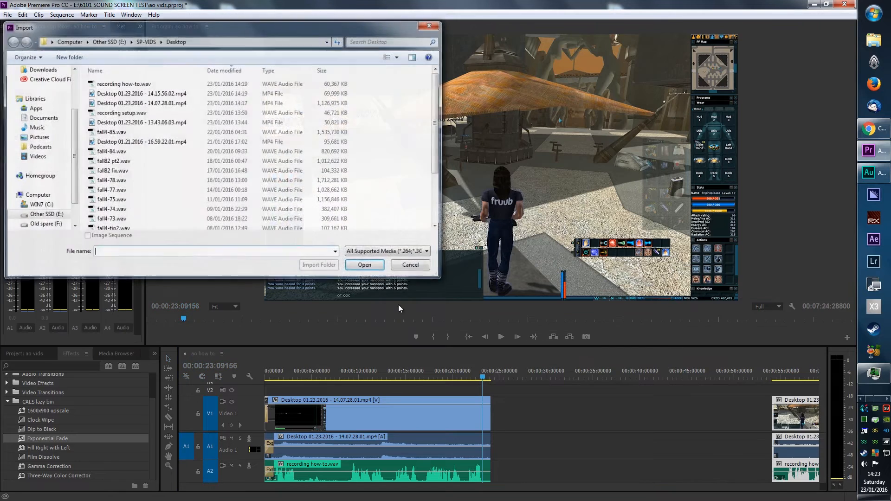
left_click(146, 41)
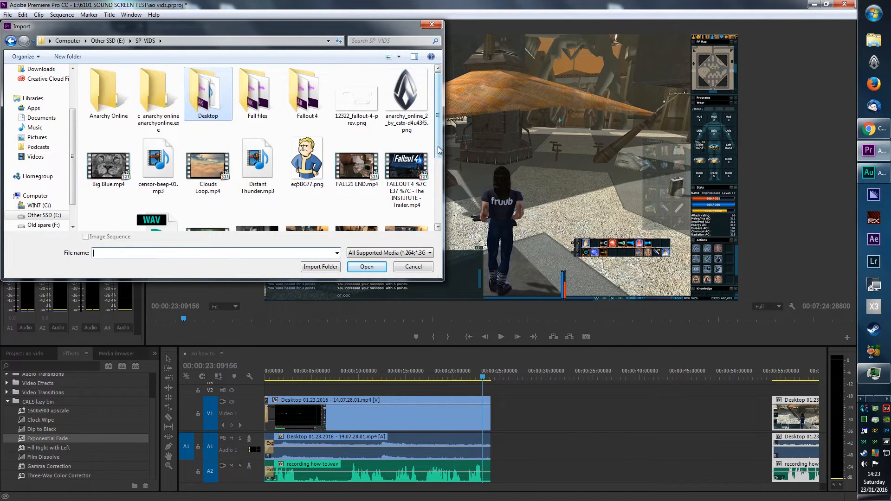
scroll(439, 150, "down", 4)
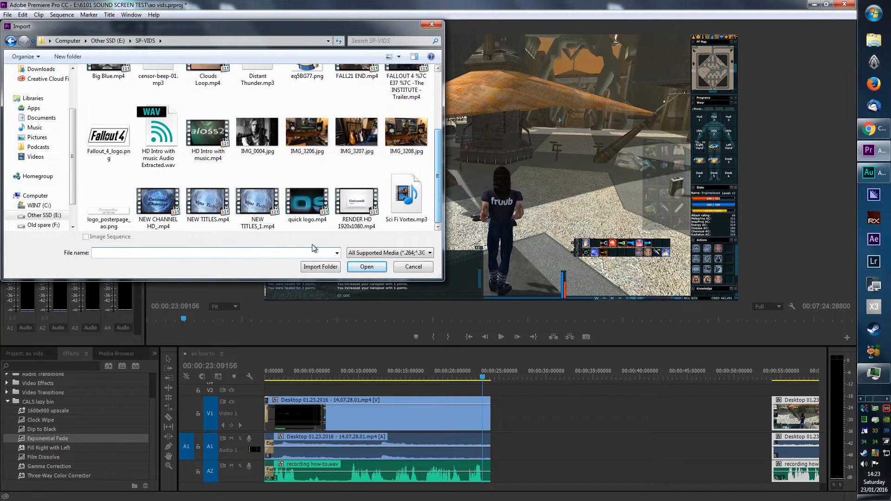
left_click(258, 202)
left_click(366, 266)
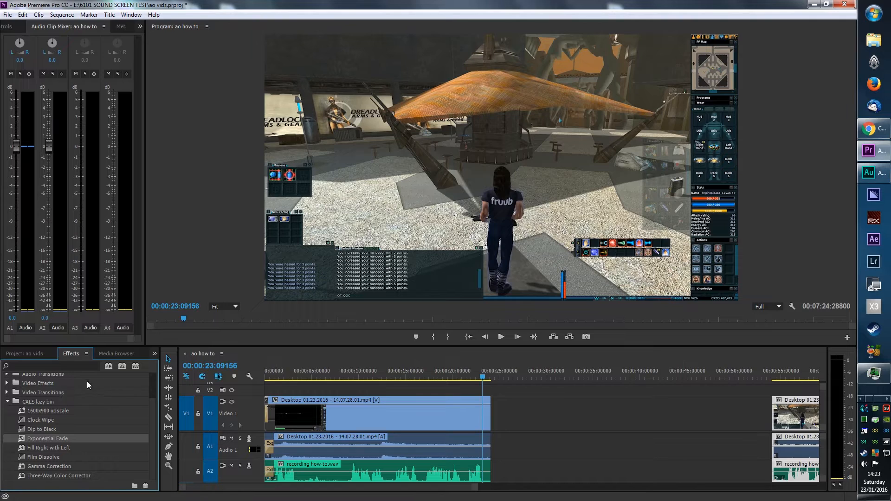
Place NEW TITLES_1.mp4 on V1 and A1 directly after the first section, and move the later clips up against its end.
left_click(40, 355)
left_click_drag(110, 456, 538, 425)
left_click_drag(762, 396, 789, 467)
left_click_drag(795, 421, 650, 420)
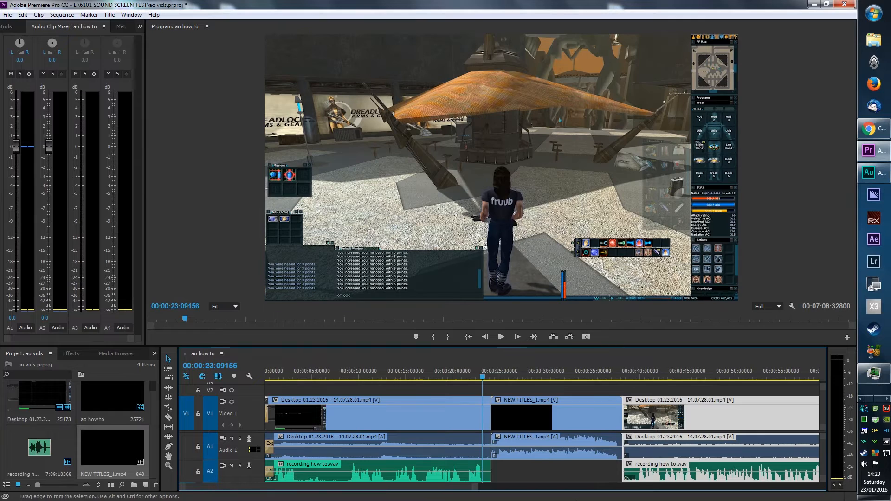
Play across the join between the first section and the titles clip.
key("space")
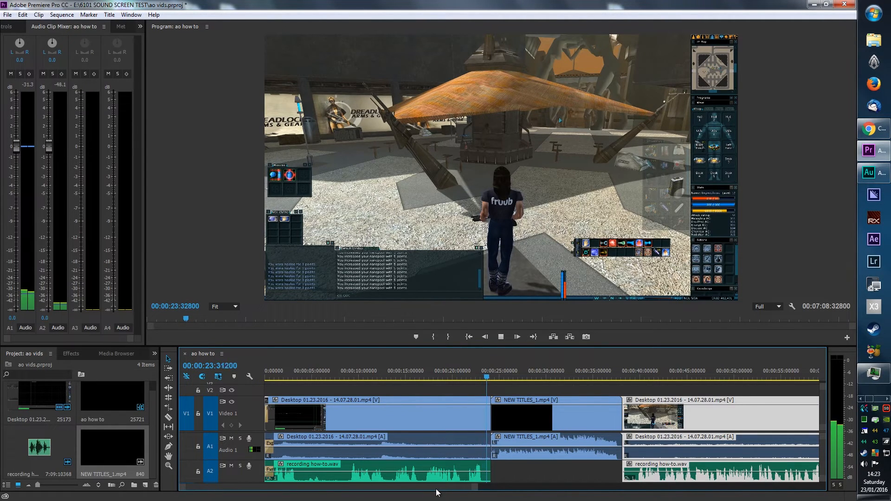
key("space")
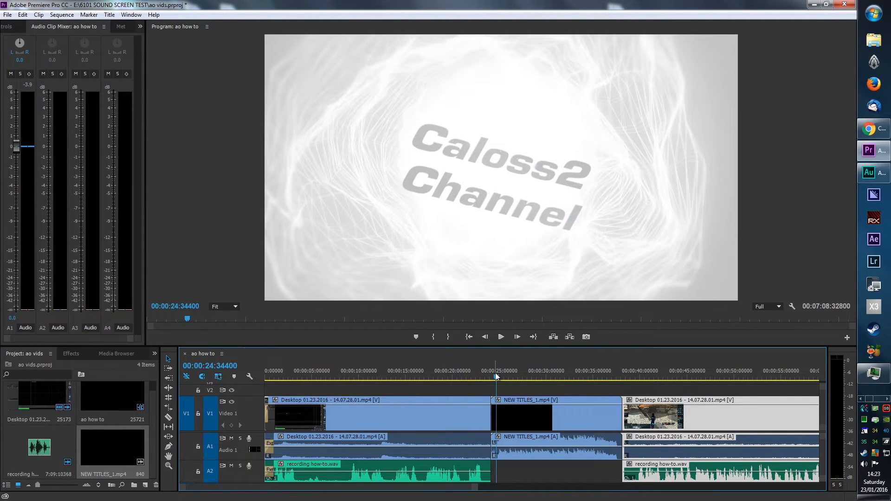
left_click_drag(495, 376, 474, 377)
Try to apply Film Dissolve at the cut between the first video clip and the titles clip.
left_click(71, 353)
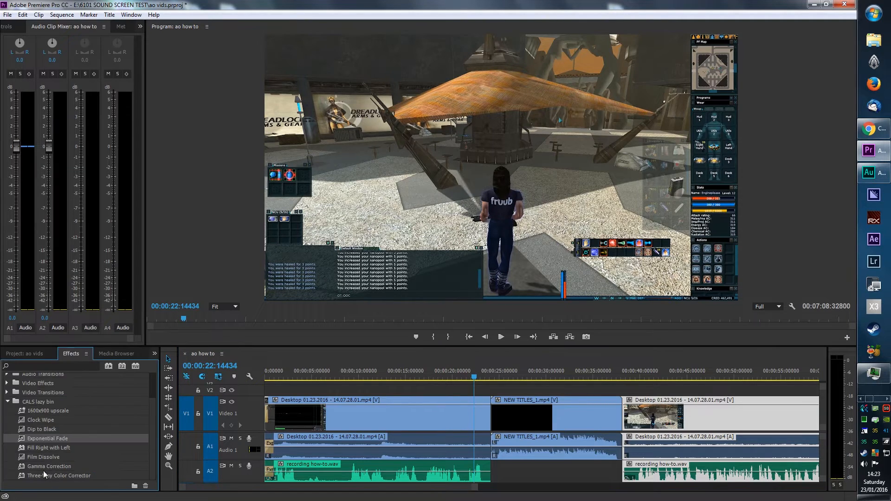
left_click_drag(36, 457, 451, 436)
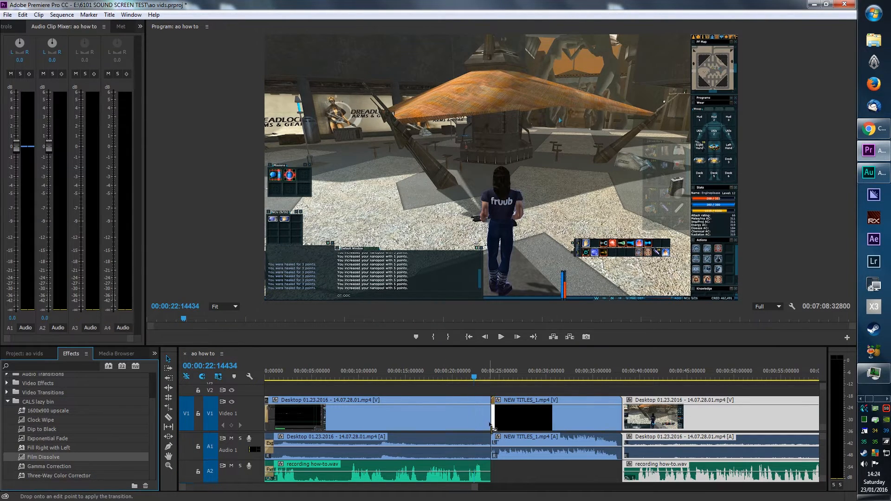
left_click_drag(497, 403, 500, 383)
left_click(489, 370)
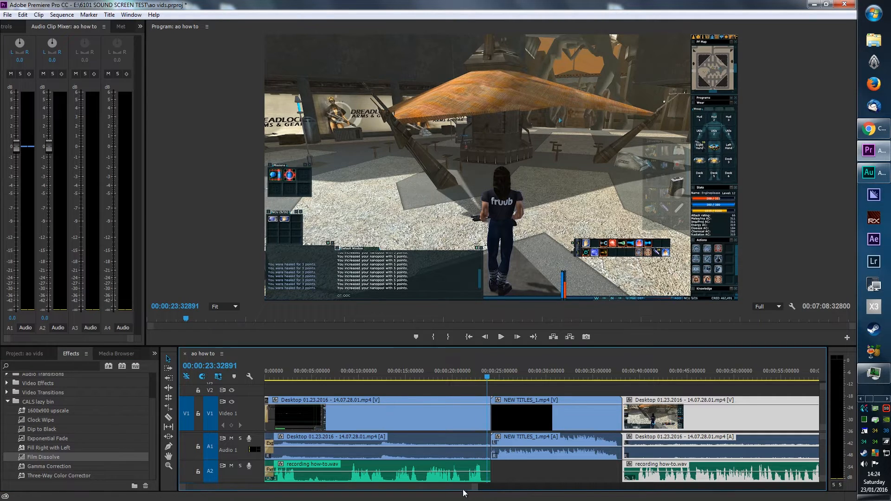
left_click_drag(476, 488, 435, 490)
left_click_drag(43, 457, 564, 373)
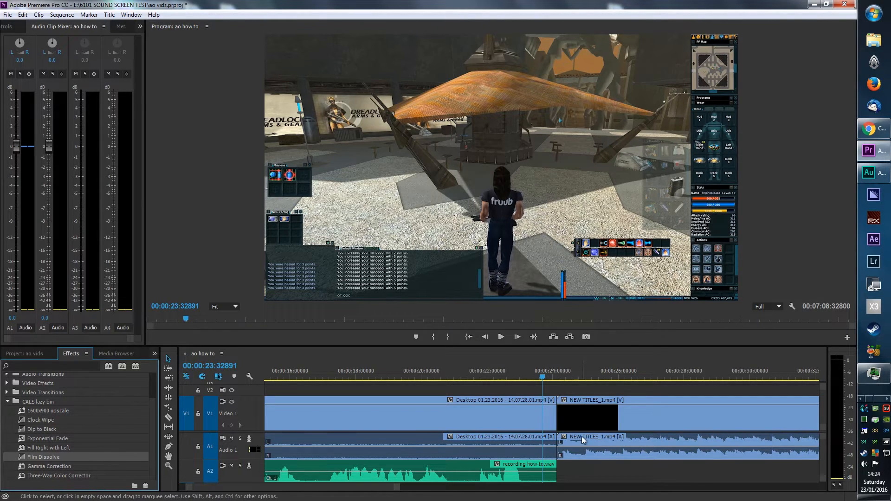
Move the last section's clips about 22 seconds later to open a gap, keeping the titles clip against the first section.
left_click_drag(398, 488, 487, 499)
left_click_drag(513, 420, 643, 415)
left_click(479, 420)
left_click_drag(480, 416, 536, 414)
key("Up")
left_click_drag(523, 431, 428, 416)
Move the titles clip aside, apply Film Dissolve to the end of the first video clip, and move the titles back against it.
left_click_drag(29, 457, 382, 416)
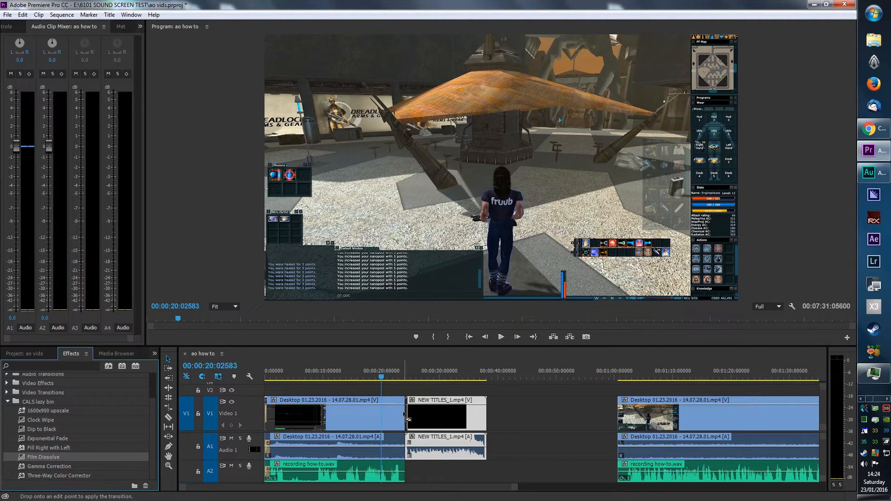
left_click_drag(436, 416, 467, 415)
left_click_drag(22, 458, 349, 425)
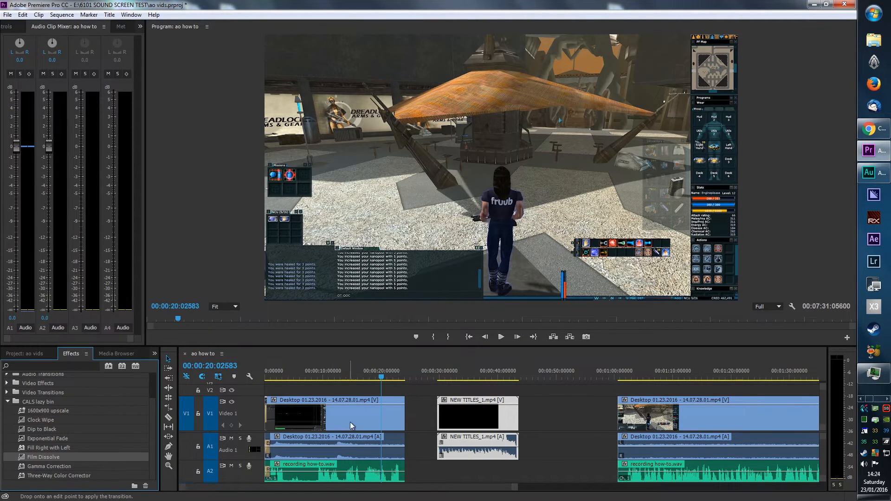
left_click_drag(401, 417, 402, 418)
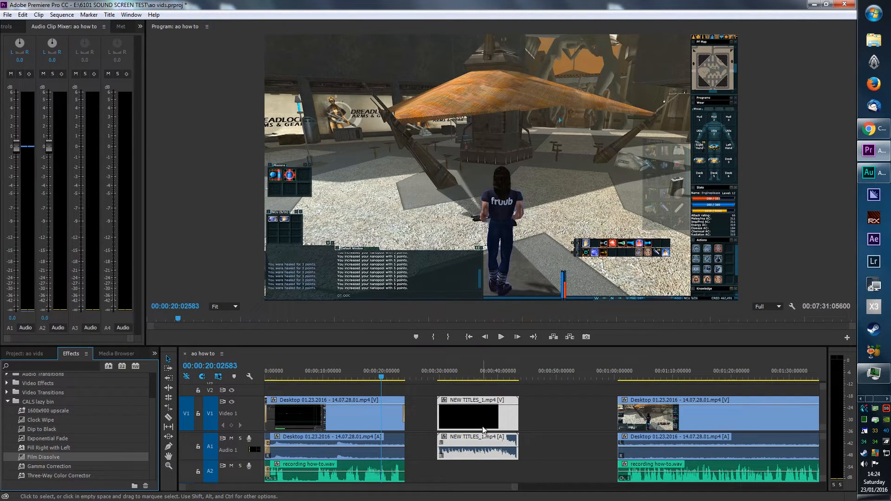
left_click_drag(481, 416, 448, 414)
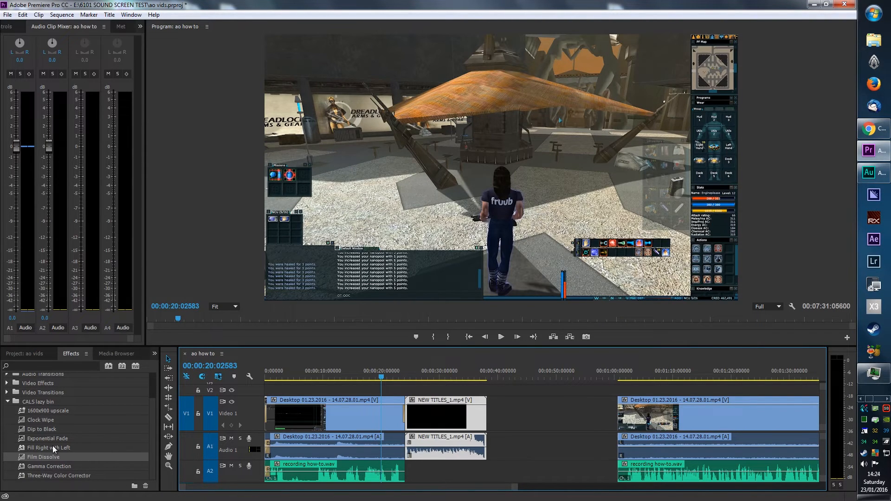
Move the titles clip aside, apply Exponential Fade to the end of the first A1 clip, and return the titles to the join.
left_click_drag(53, 439, 331, 426)
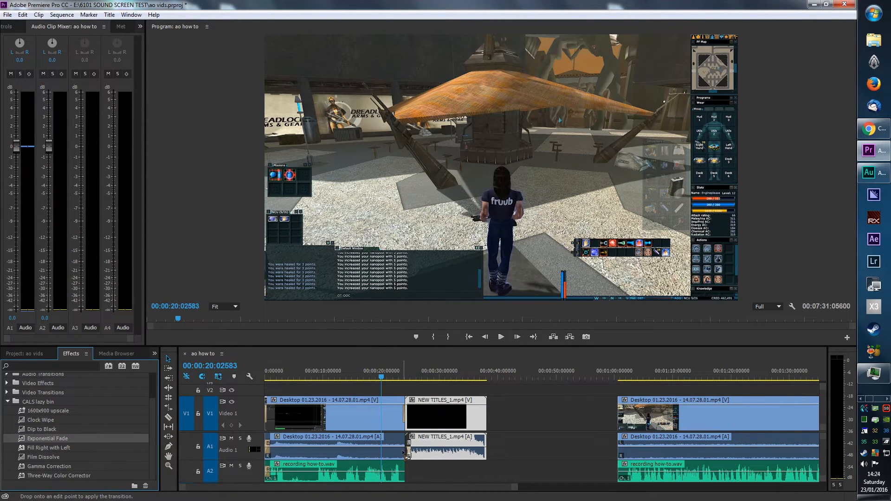
left_click_drag(393, 451, 353, 432)
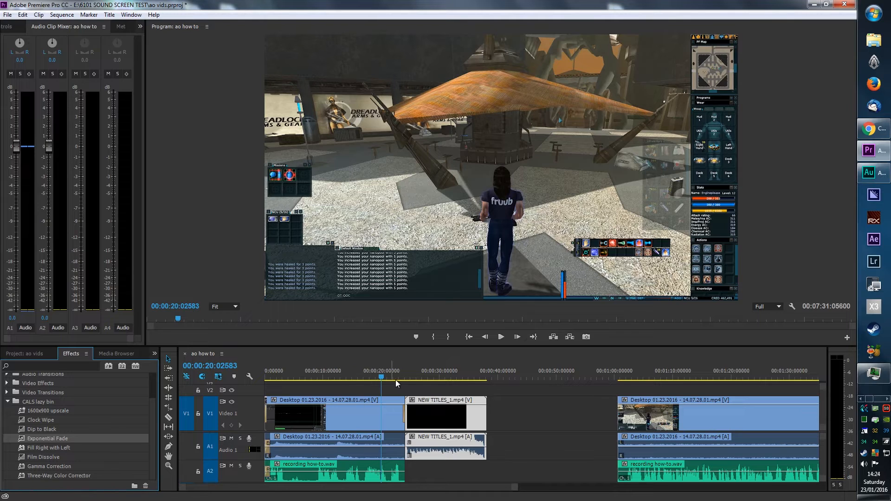
left_click_drag(442, 419, 486, 416)
left_click_drag(43, 436, 338, 444)
left_click_drag(402, 448, 402, 448)
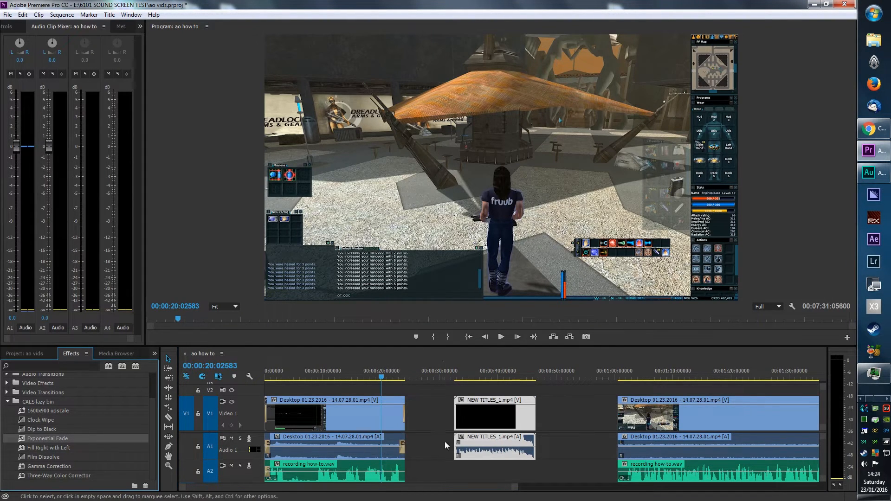
left_click_drag(495, 418, 447, 415)
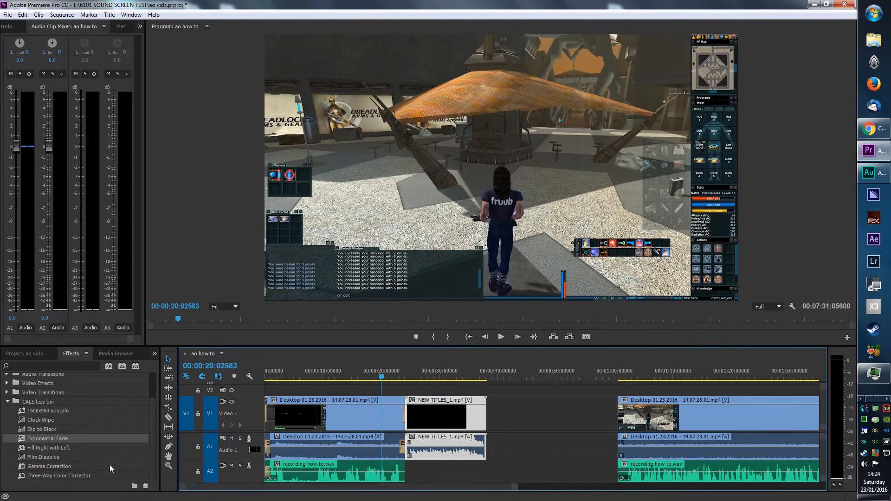
Apply Exponential Fade to the start of the last section's A1 and A2 clips and Film Dissolve to the start of its video.
left_click_drag(60, 438, 552, 425)
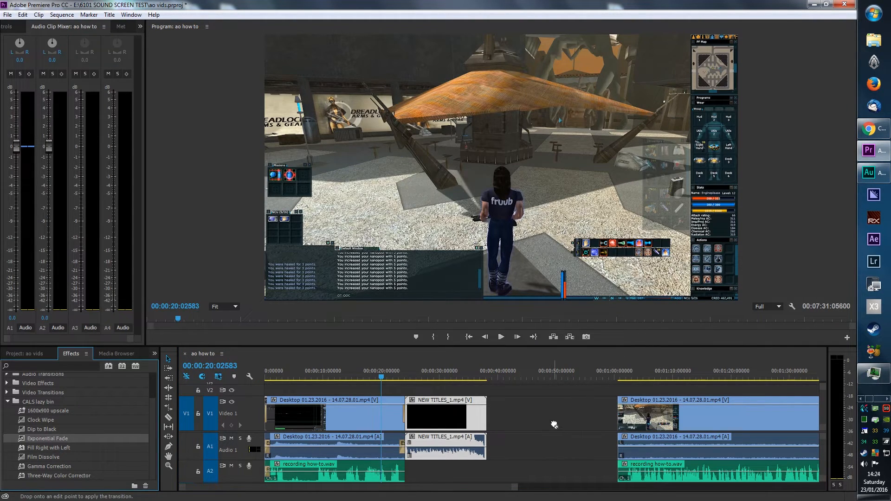
left_click_drag(608, 444, 620, 447)
left_click_drag(83, 437, 393, 466)
left_click_drag(626, 478, 625, 478)
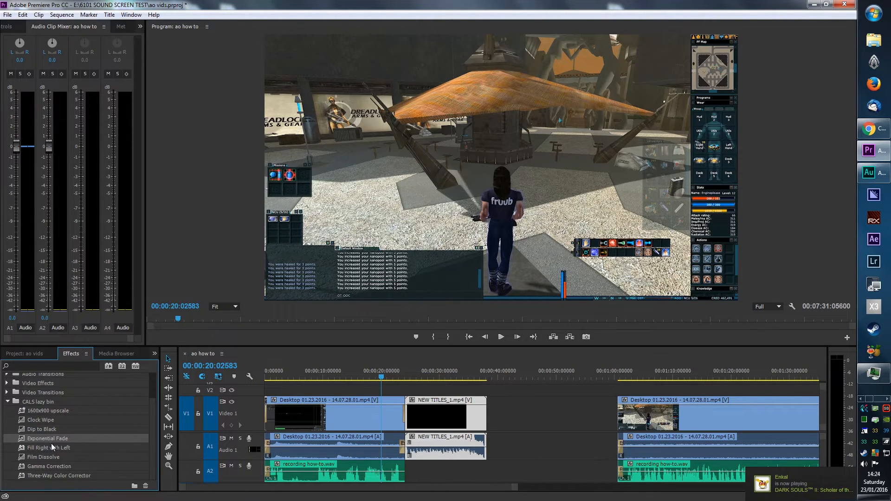
left_click_drag(48, 458, 433, 416)
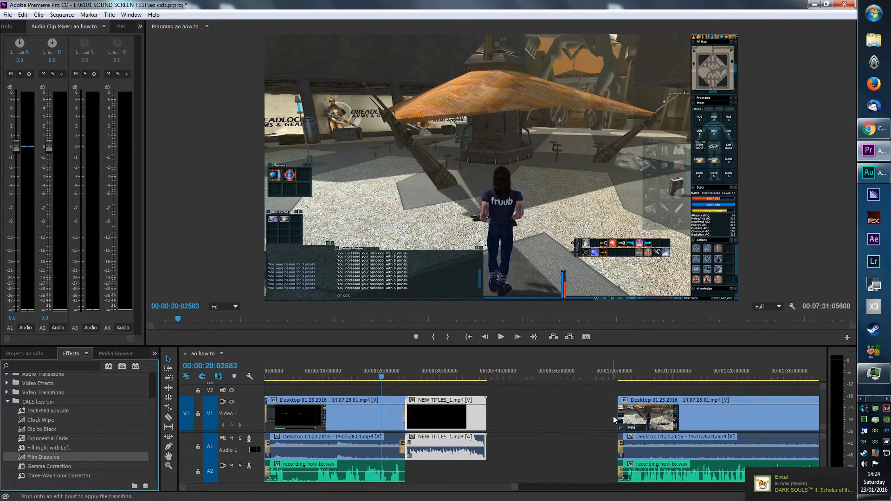
left_click_drag(613, 416, 613, 416)
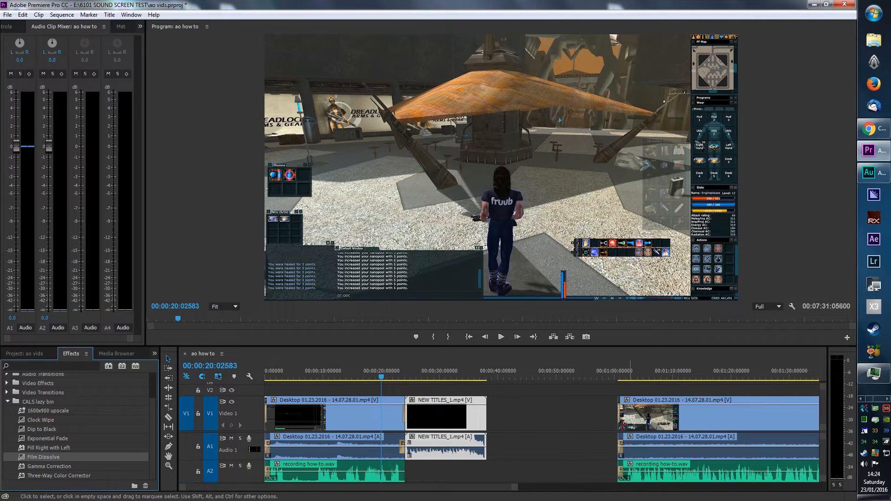
Move the last section's clips back against the end of the titles and play the sequence from the beginning.
left_click(650, 420)
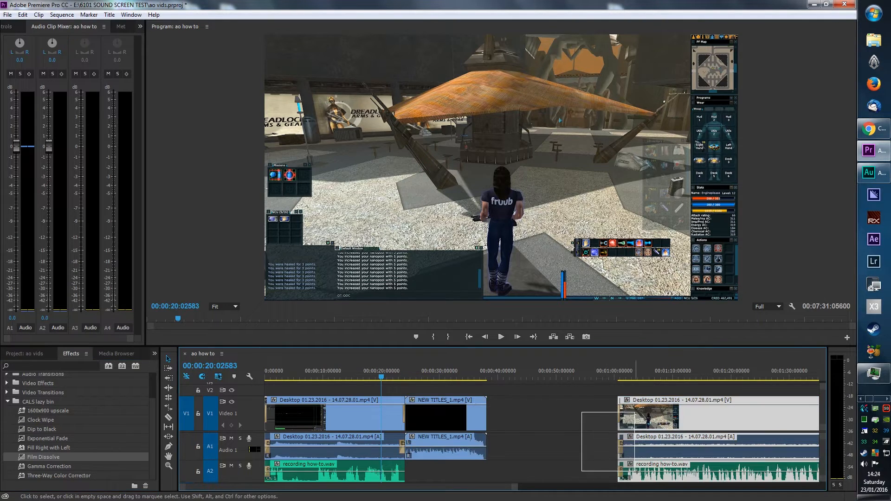
left_click_drag(668, 422, 556, 419)
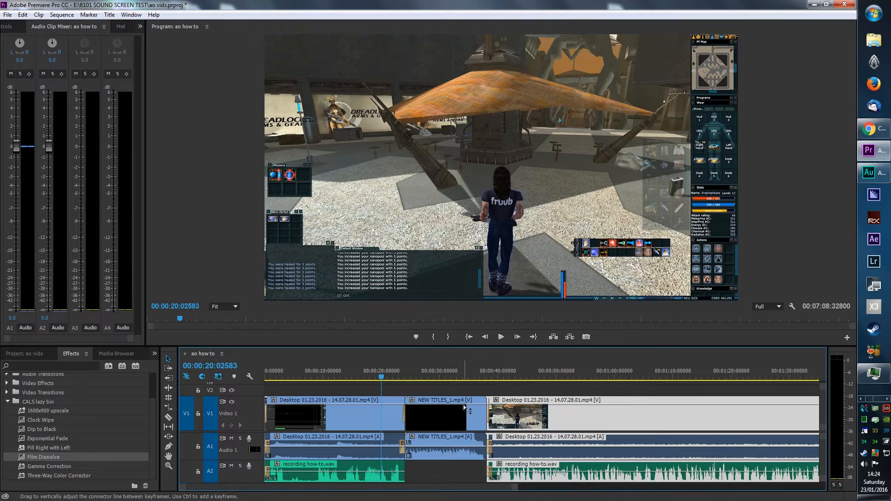
left_click(468, 341)
left_click(500, 339)
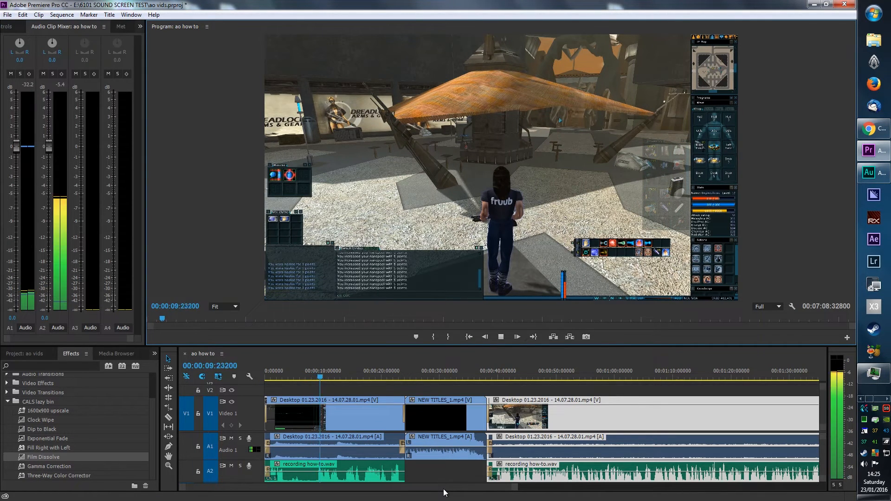
Trim about 8 seconds off the start of the opening clips and move all clips to the beginning of the sequence.
left_click_drag(266, 388, 268, 433)
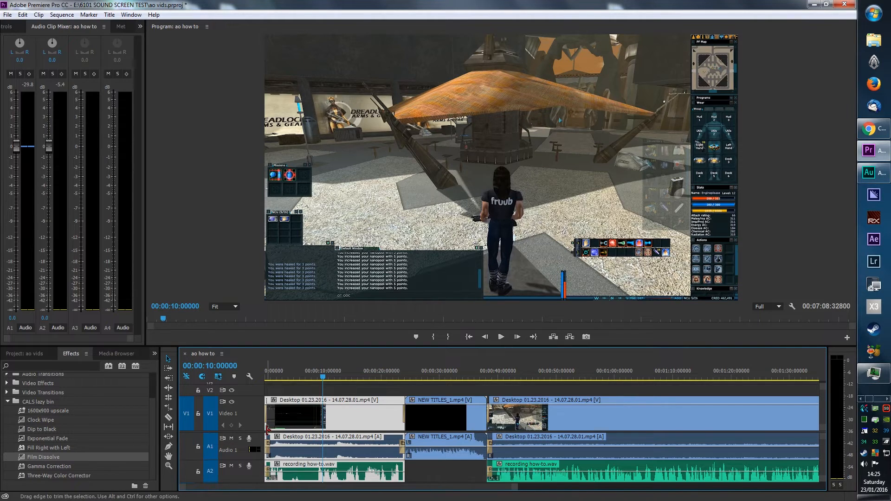
left_click_drag(280, 432, 313, 435)
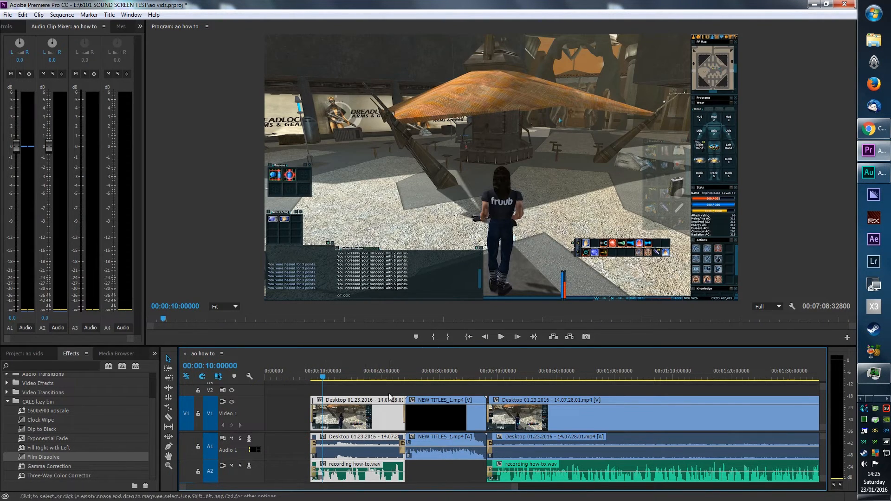
left_click_drag(384, 386, 487, 470)
left_click_drag(398, 416, 320, 410)
Play the sequence from the beginning into the titles clip.
key("Home")
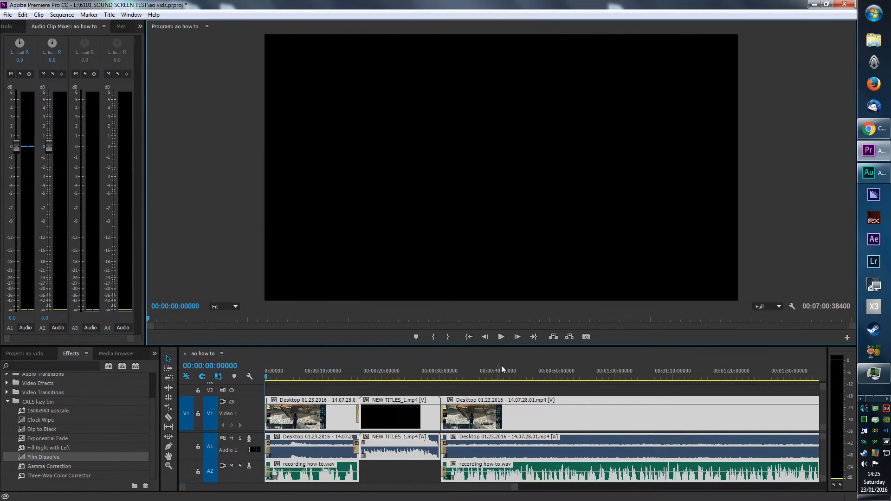
left_click(505, 336)
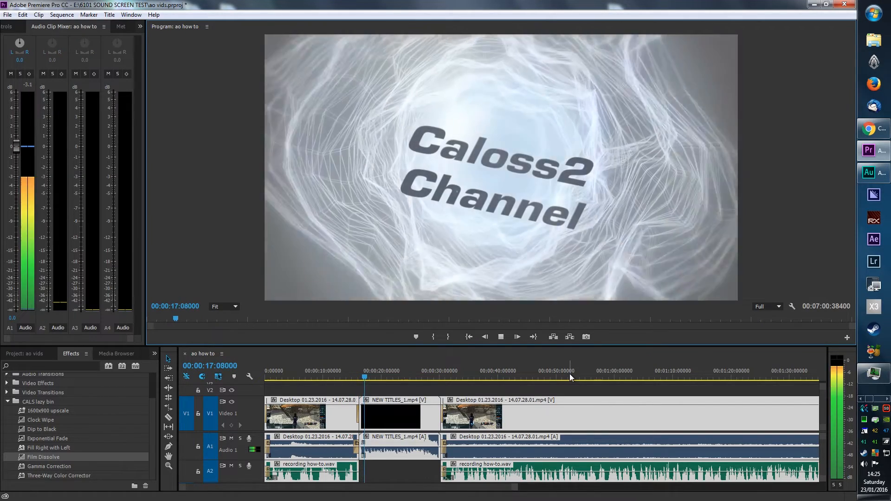
key("space")
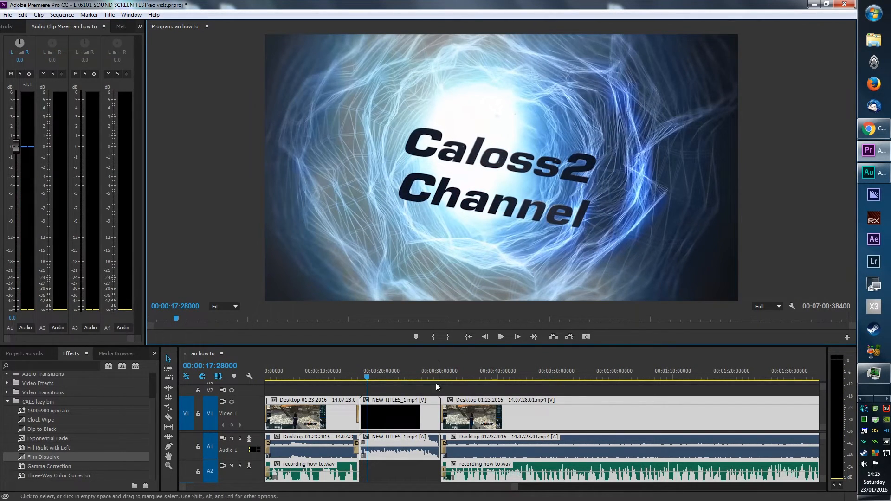
Move the playhead to about 31 seconds, just after the titles clip, and create a new default still title.
left_click(412, 385)
left_click(452, 369)
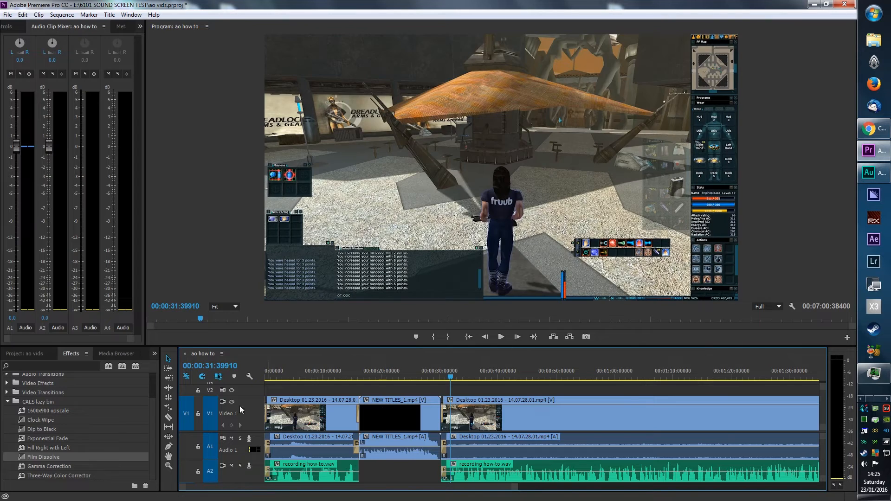
left_click(110, 15)
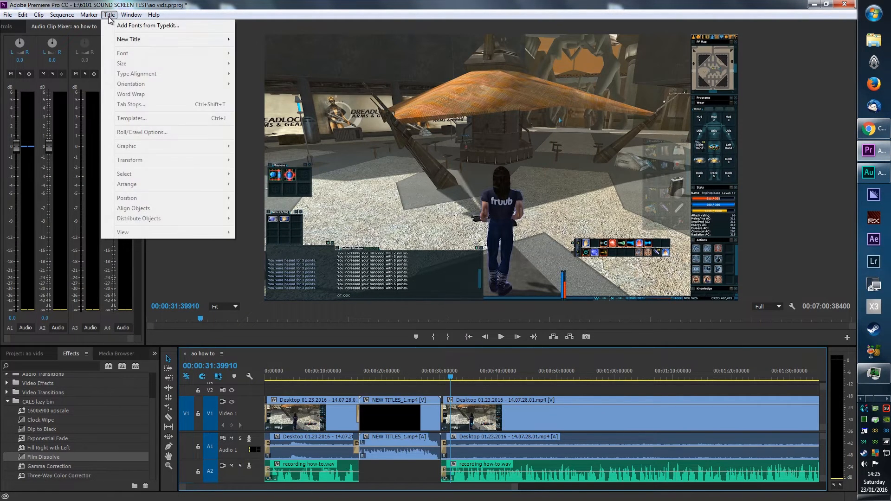
mouse_move(148, 45)
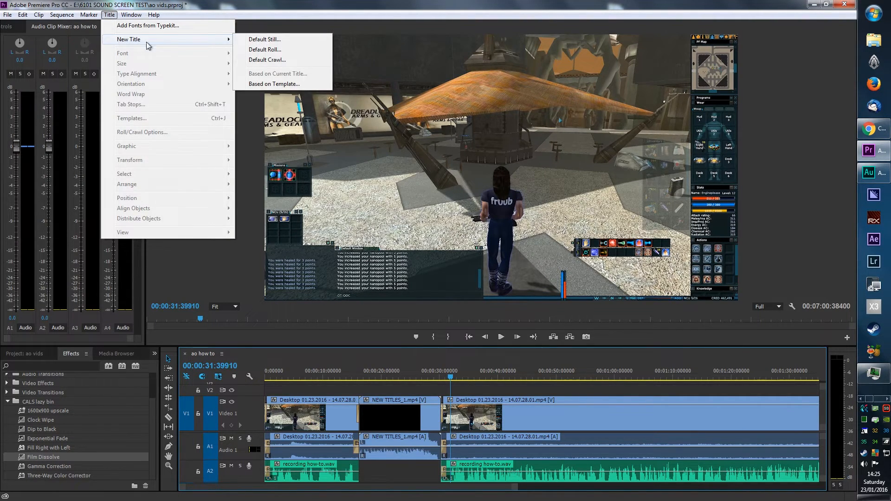
left_click(264, 40)
left_click(447, 300)
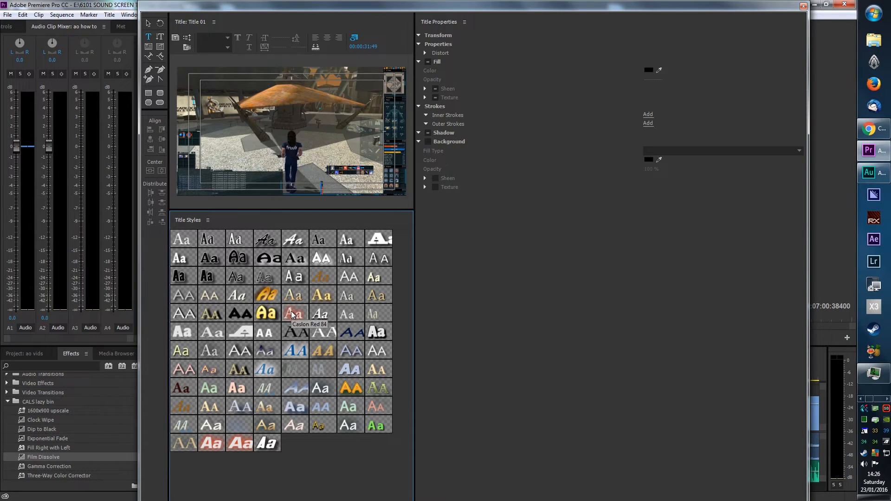
left_click(215, 124)
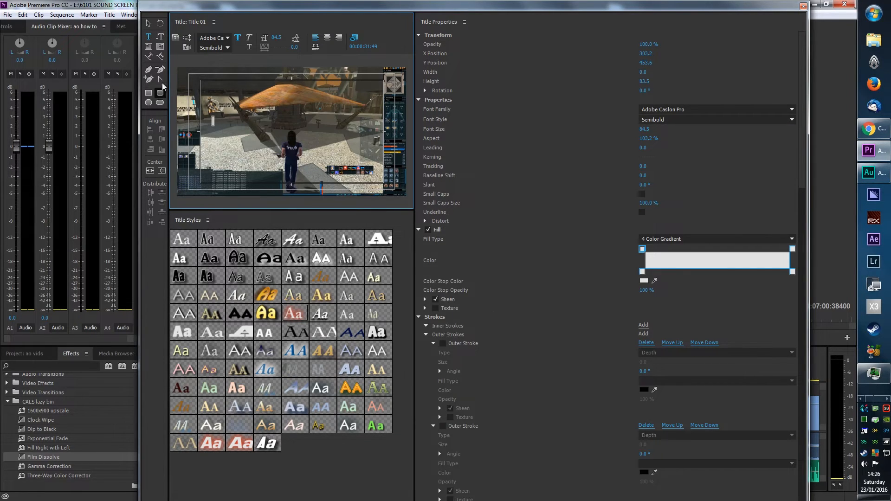
left_click(148, 23)
left_click(211, 137)
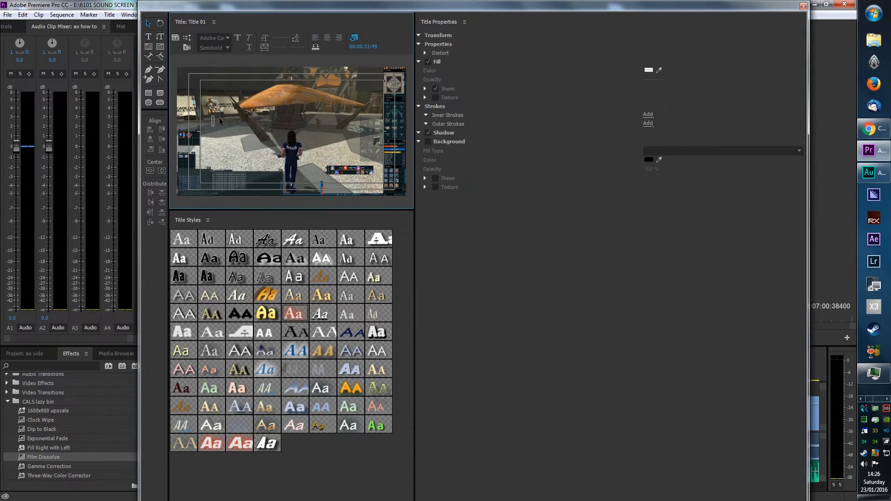
left_click(209, 131)
Move the red-outlined bold italic style into the first row of title styles and add the text "Anarchy Online" in the title.
left_click(213, 443)
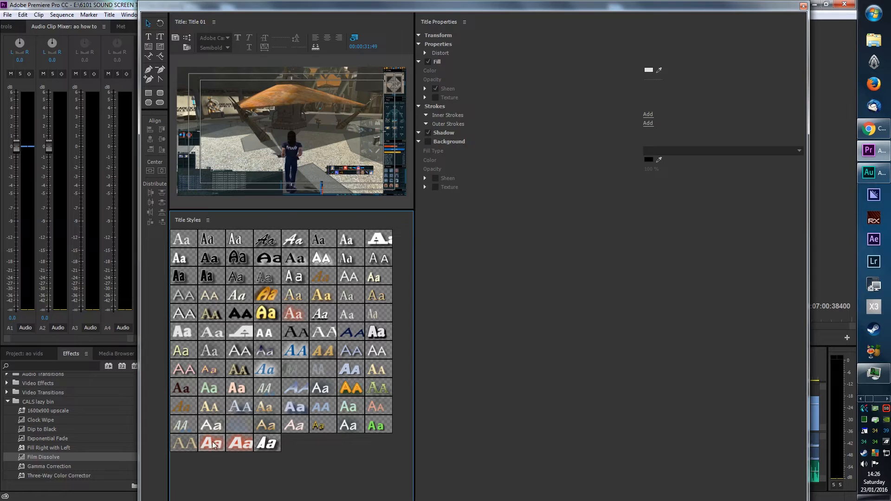
left_click_drag(213, 444, 281, 237)
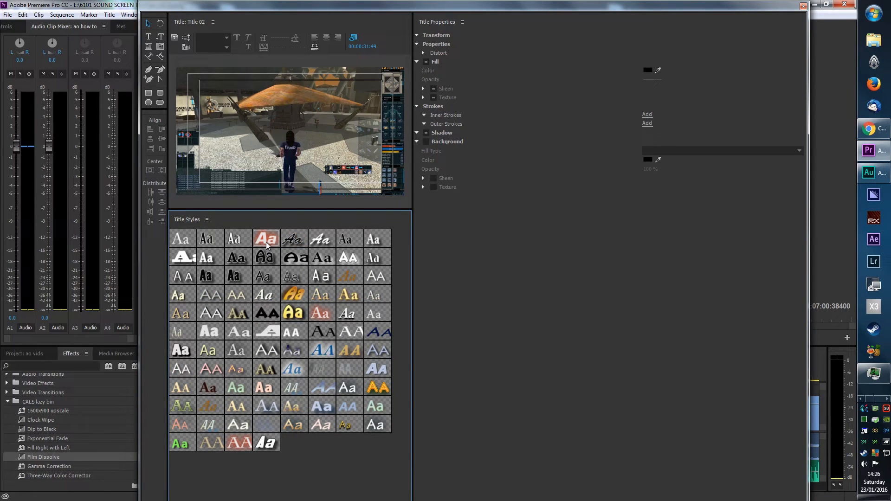
left_click(148, 37)
left_click(210, 118)
type("Anarchy")
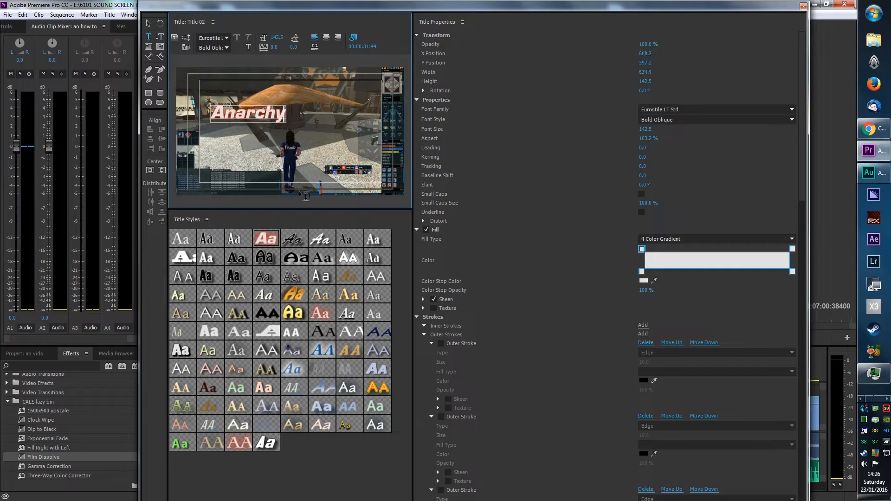
type(" Online")
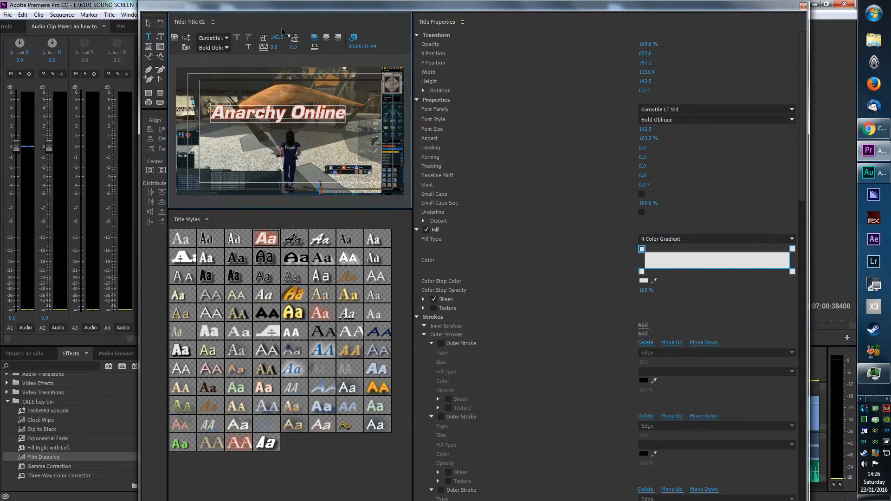
Enlarge the "Anarchy Online" text to size 191.5, centre it horizontally and move it up near the top of the frame.
left_click_drag(276, 37, 300, 38)
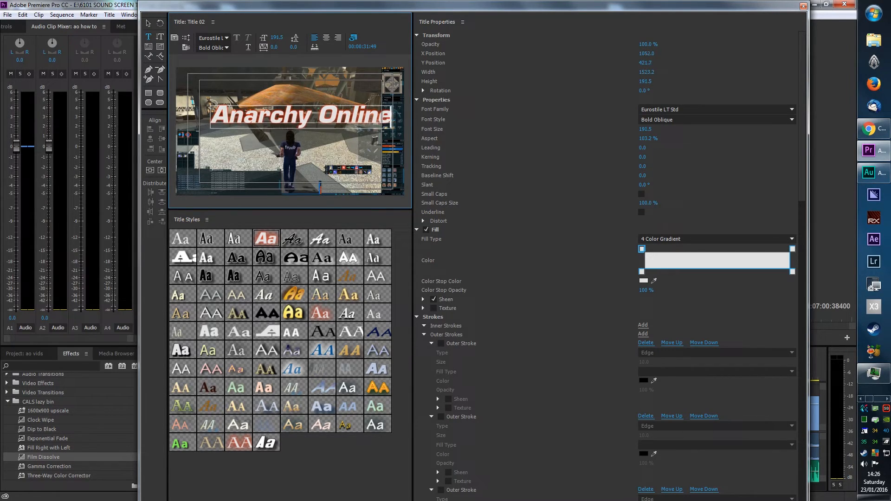
left_click(162, 170)
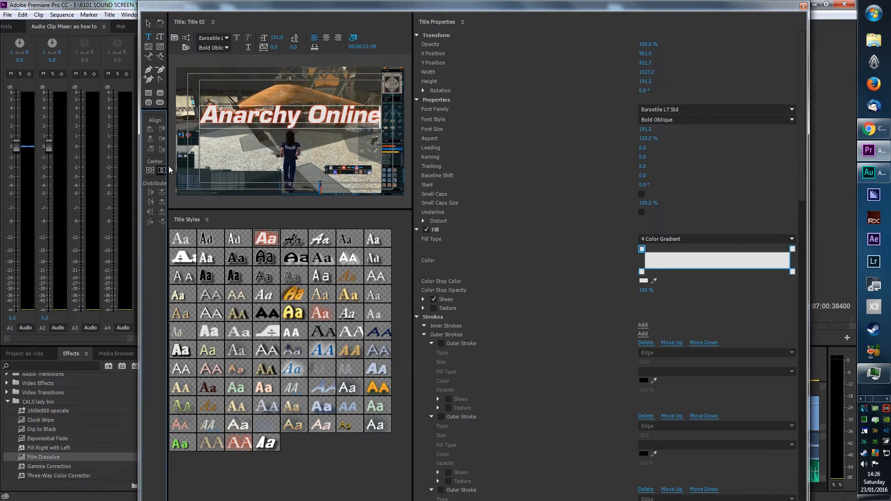
left_click(148, 22)
left_click_drag(293, 119, 289, 99)
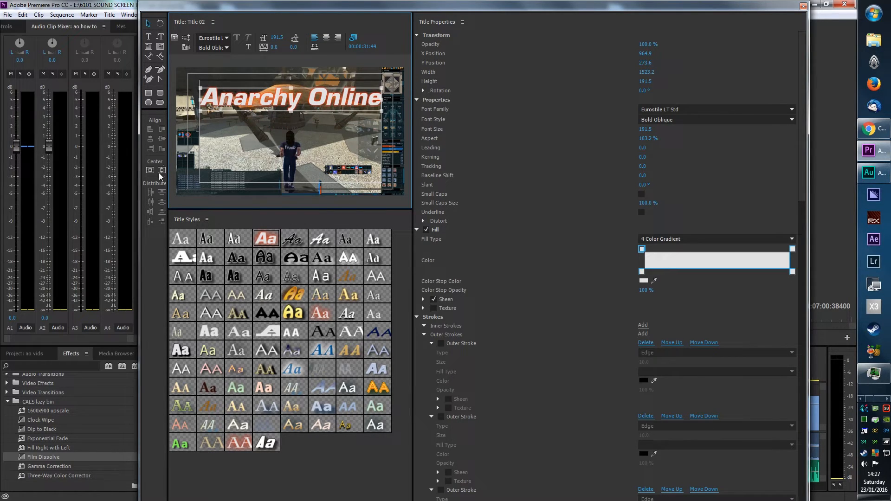
Add a second text object reading "Playthrough" to the title.
left_click(148, 37)
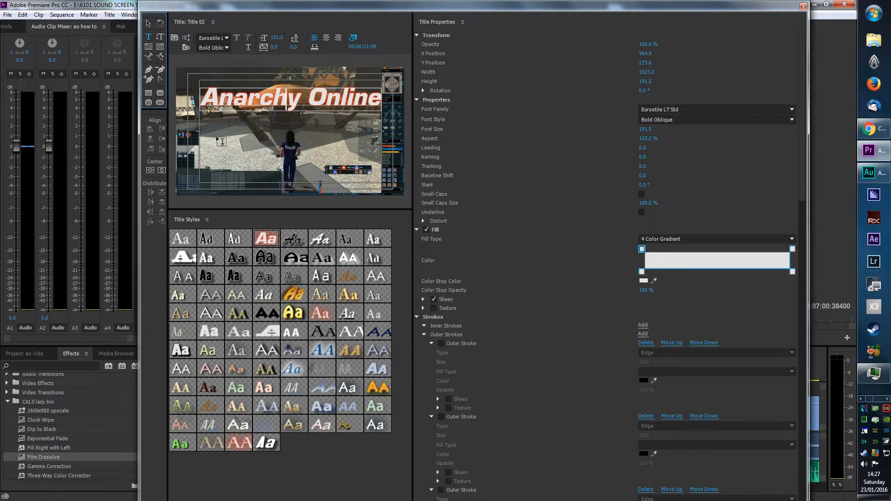
left_click(214, 123)
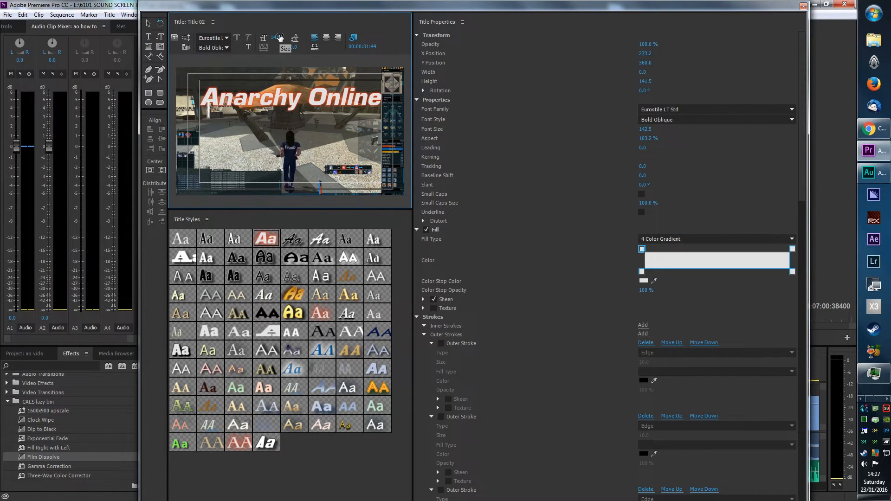
left_click(148, 37)
type("Pla")
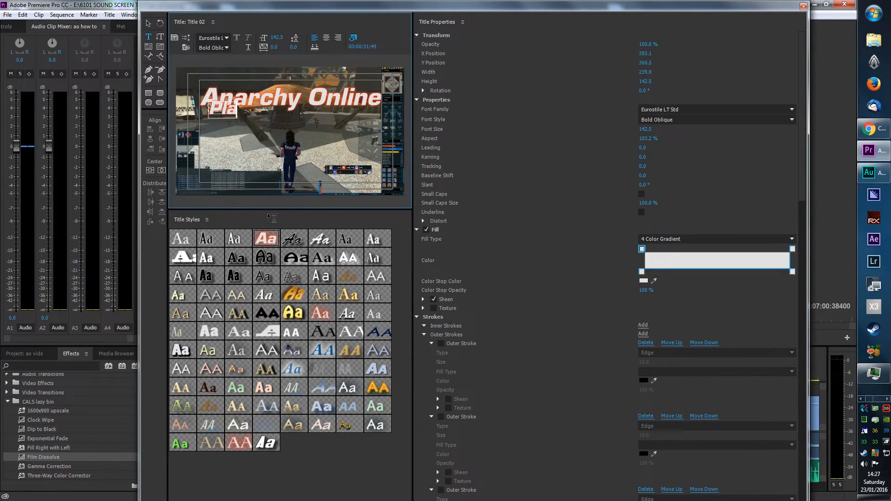
type("ythrough")
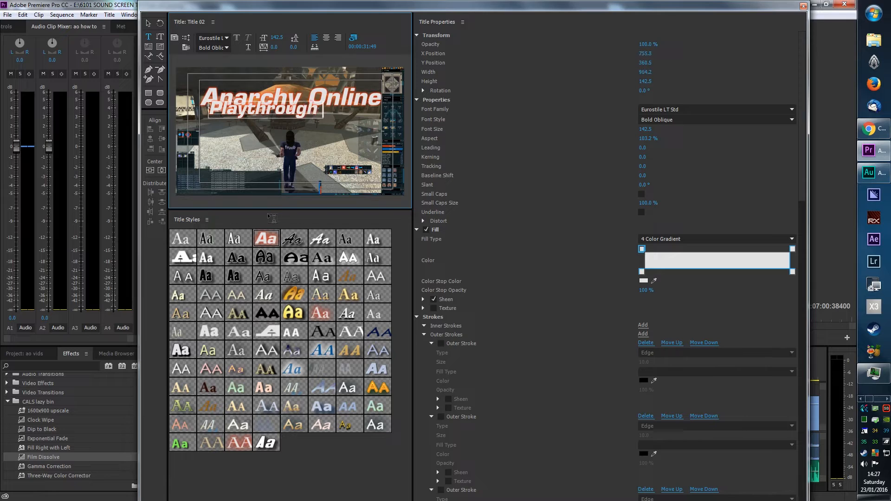
Move the "Playthrough" text just below "Anarchy Online" and centre it horizontally.
left_click(148, 23)
left_click_drag(274, 115, 293, 129)
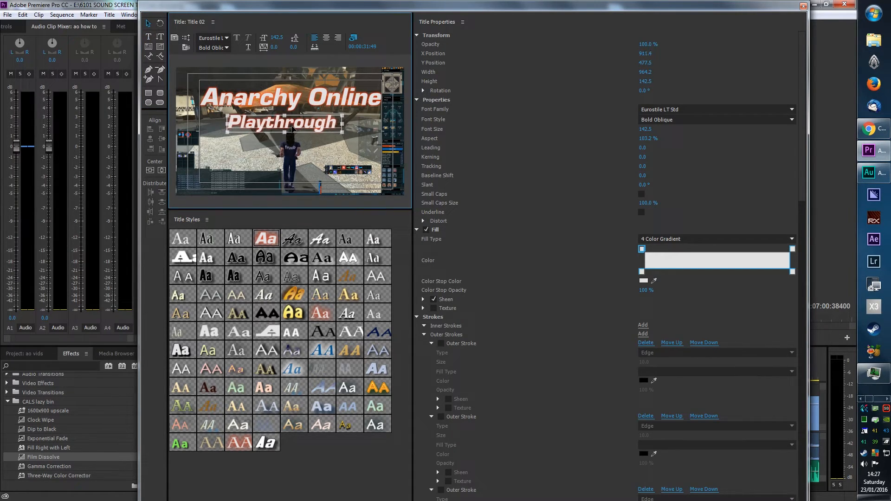
left_click_drag(284, 130, 290, 125)
left_click(161, 171)
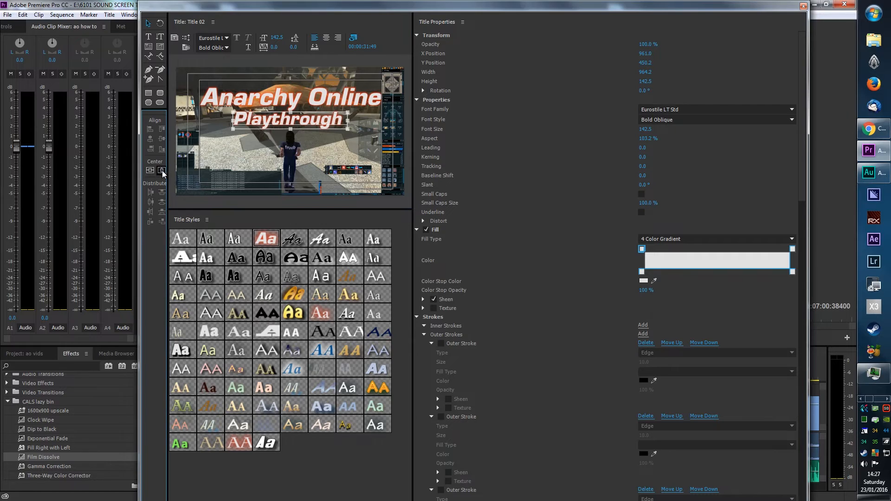
Add a horizontally centred "21" at font size 647.5 below "Playthrough" and close the title editor.
left_click(149, 36)
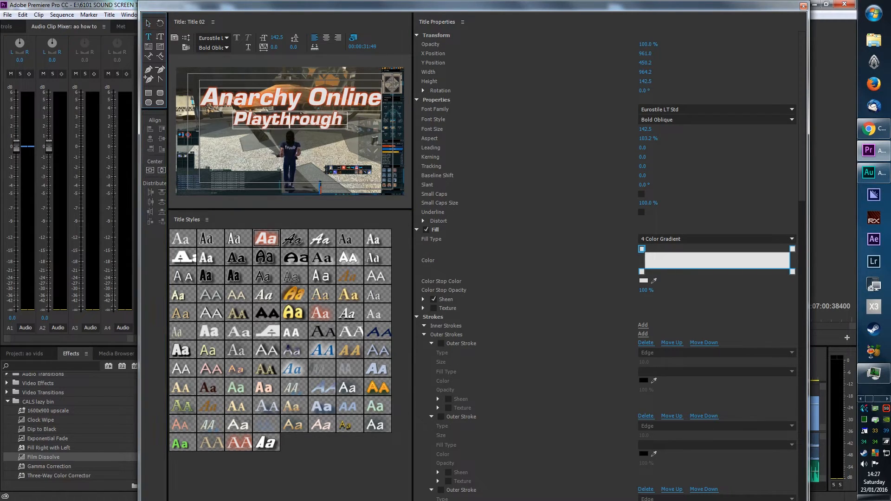
left_click(245, 153)
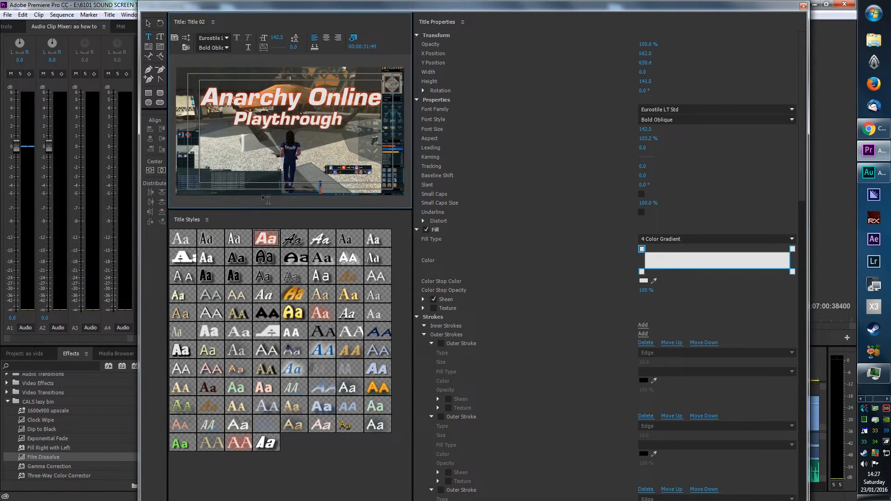
type("21")
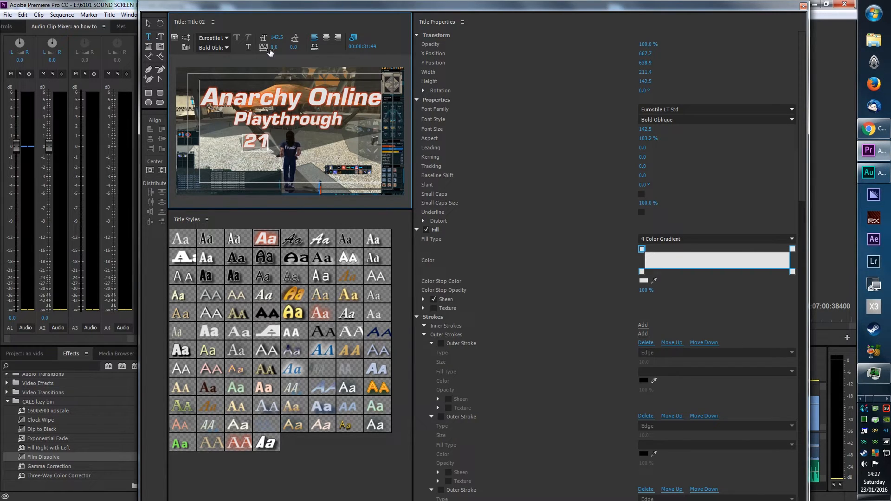
left_click_drag(277, 43, 393, 44)
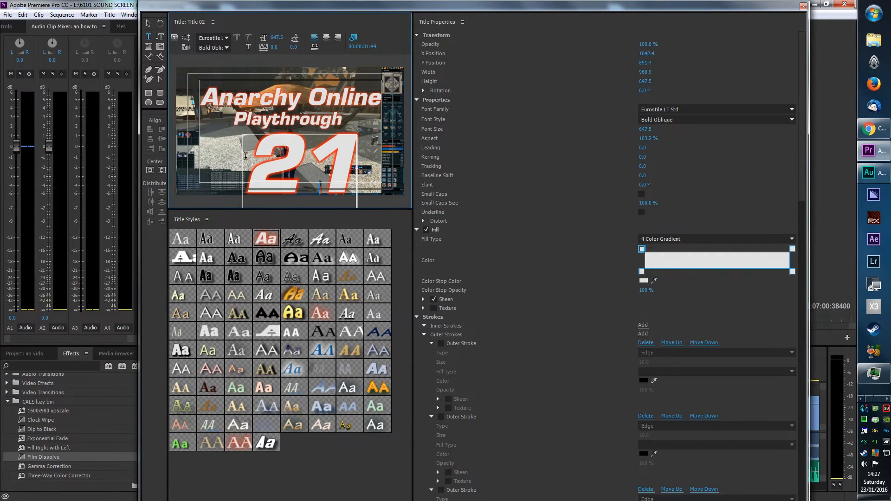
left_click(162, 170)
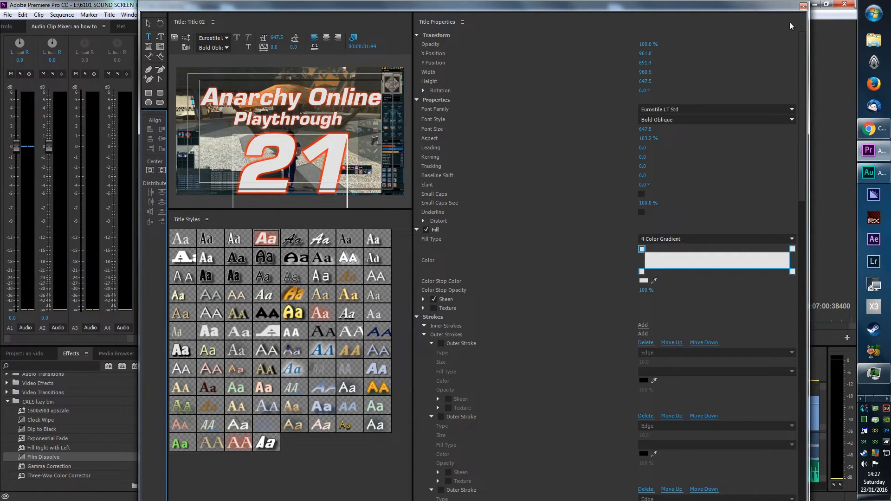
left_click(803, 6)
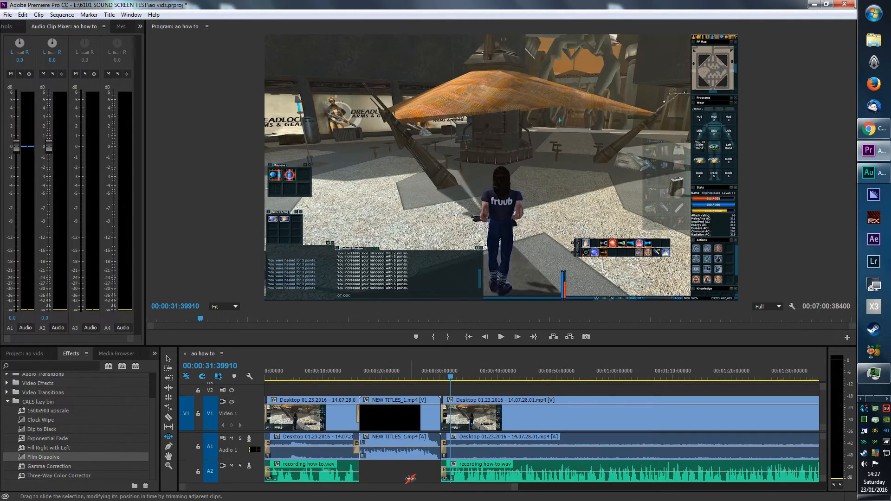
Place the Title 02 clip on V2 above the start of the last section and return to the Selection tool.
left_click(29, 355)
left_click_drag(110, 458, 452, 393)
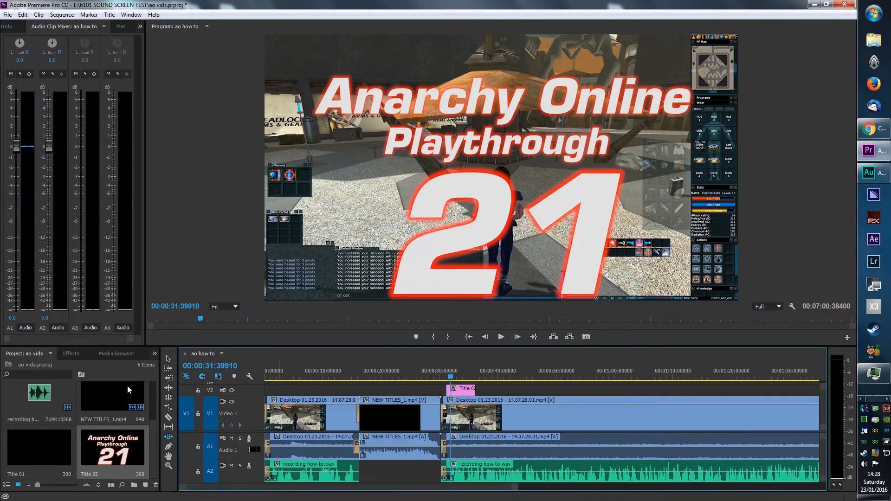
left_click(168, 359)
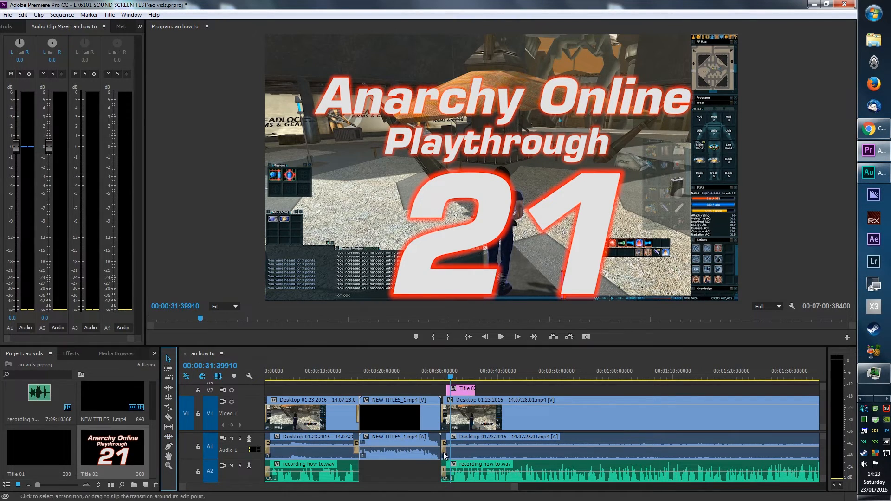
Apply Film Dissolve to the start and end of the title clip on V2.
left_click(70, 354)
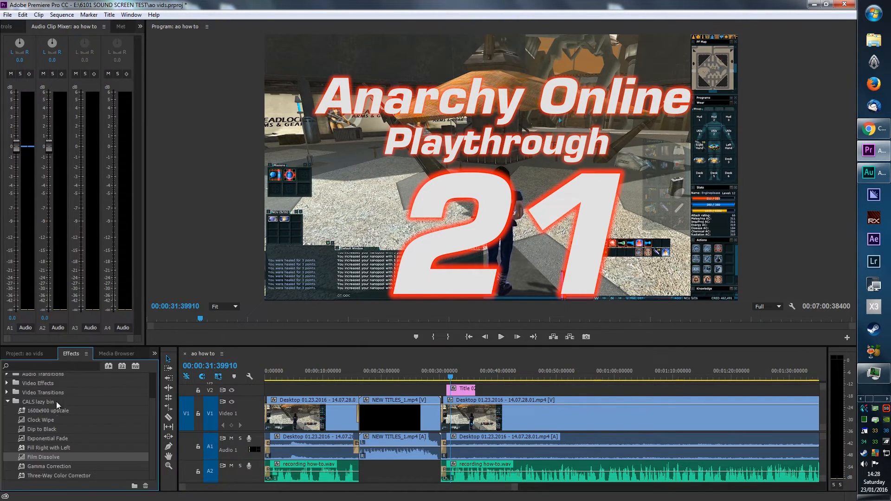
left_click_drag(39, 461, 320, 402)
left_click_drag(444, 385, 446, 388)
left_click_drag(52, 459, 475, 390)
Play the sequence from near the end of the titles clip through the overlaid title.
left_click(426, 364)
key("space")
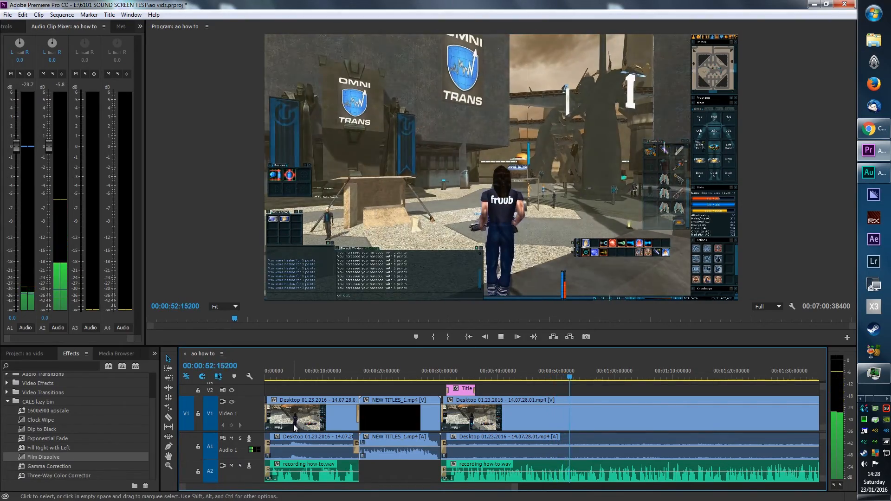
key("space")
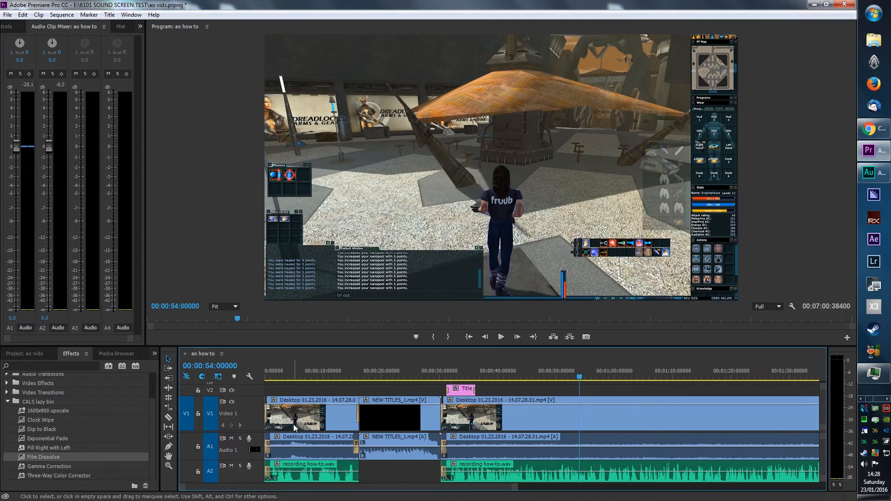
Scrub the last section to about 1:26, play it and inspect the clips around the playhead.
left_click_drag(518, 489, 571, 491)
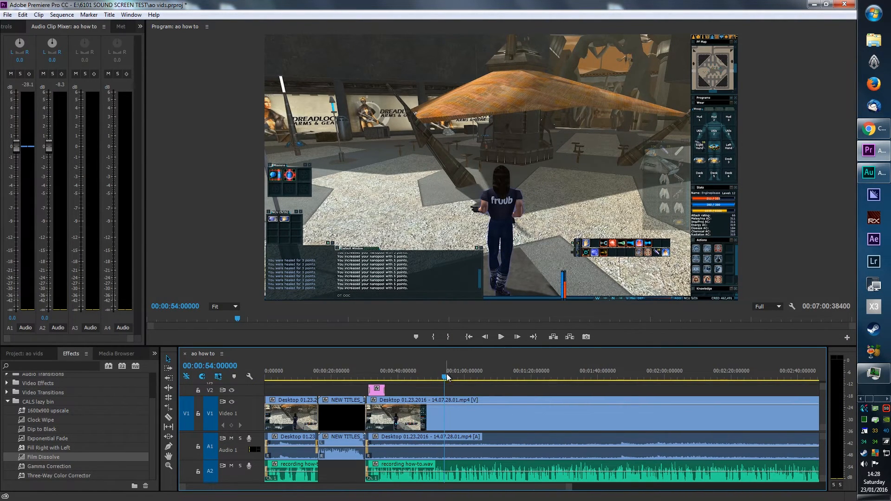
left_click_drag(445, 374, 553, 369)
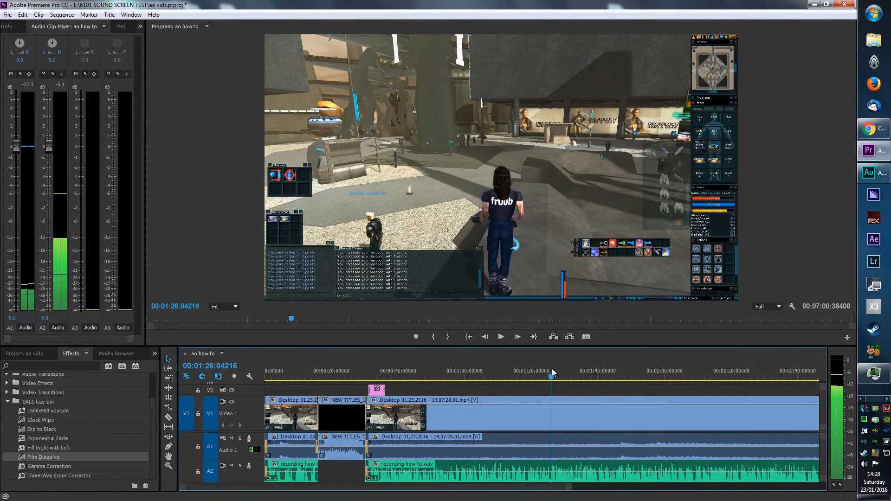
key("space")
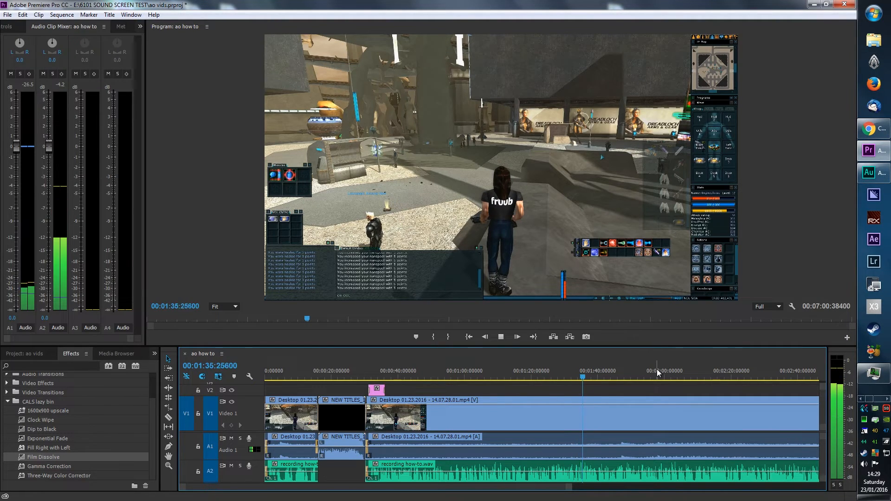
key("space")
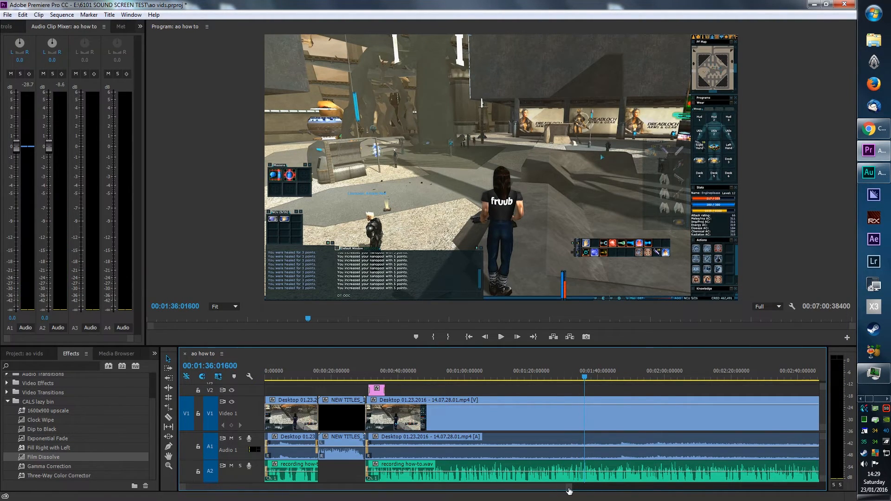
left_click_drag(569, 491, 533, 491)
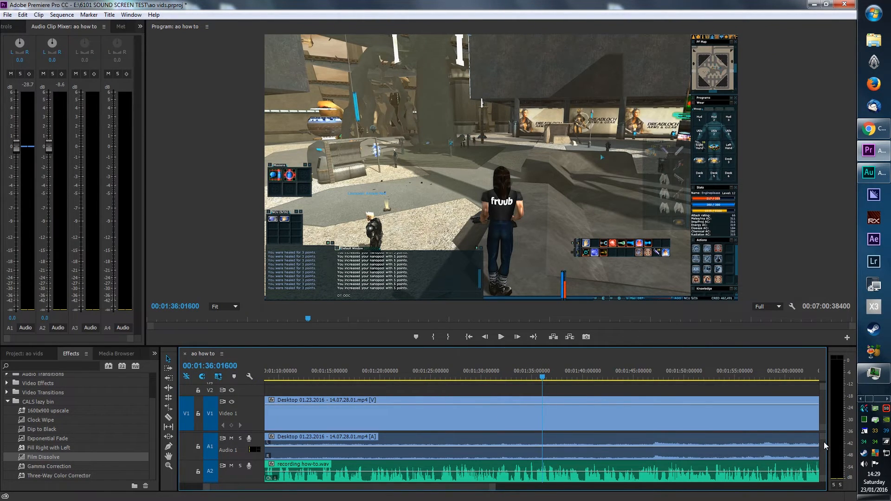
Split the clips on all tracks at about 1:40 and again at about 1:53 with the Razor tool.
left_click_drag(824, 442, 824, 449)
scroll(823, 447, "up", 3)
left_click(497, 374)
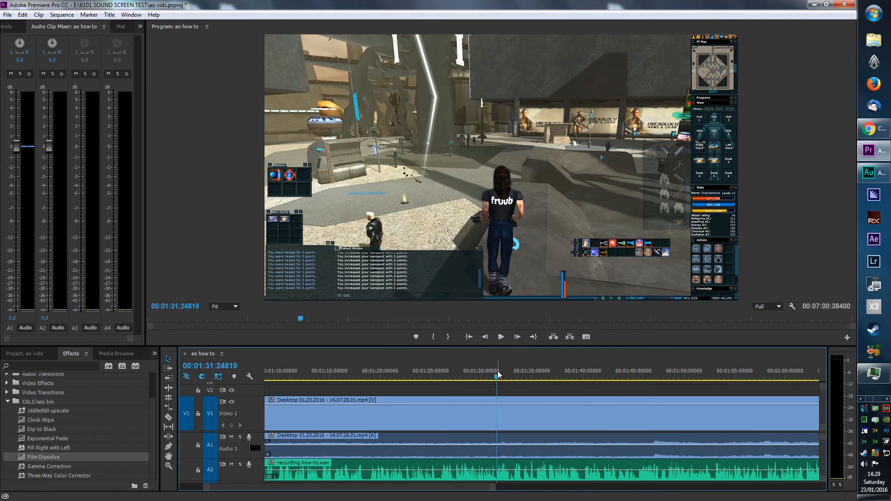
left_click_drag(498, 372, 583, 377)
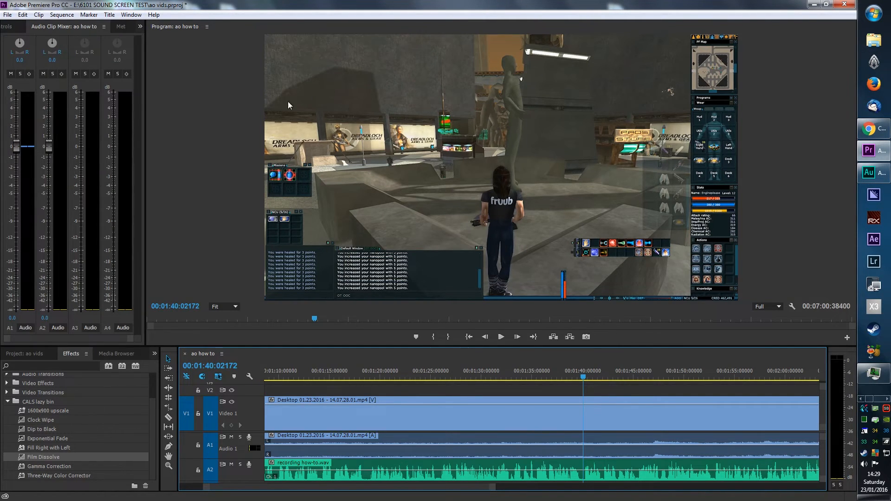
left_click(169, 416)
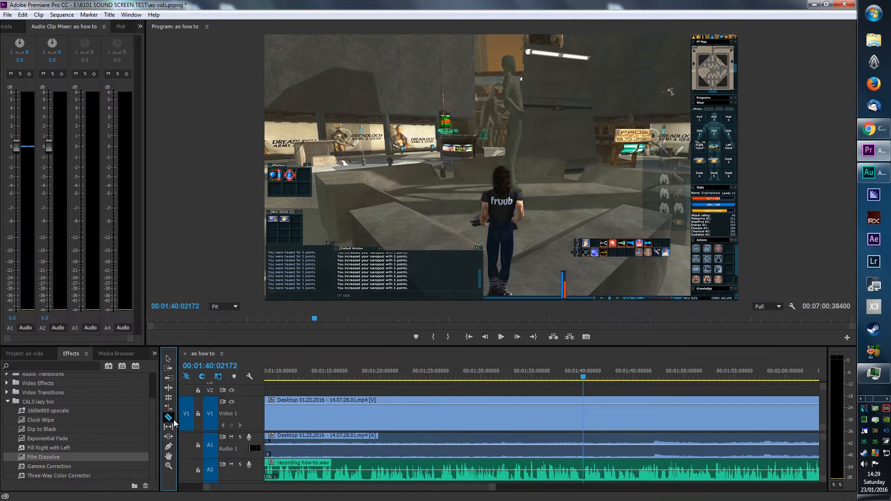
left_click(583, 473, "shift")
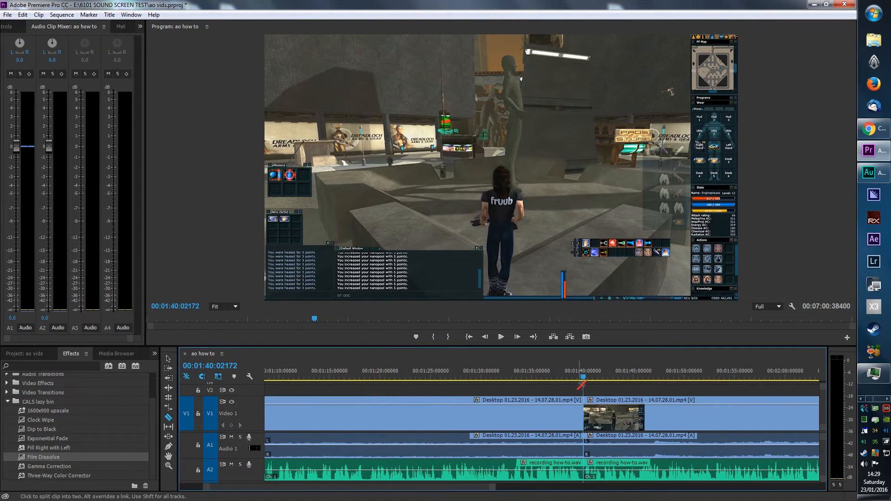
left_click_drag(584, 371, 714, 355)
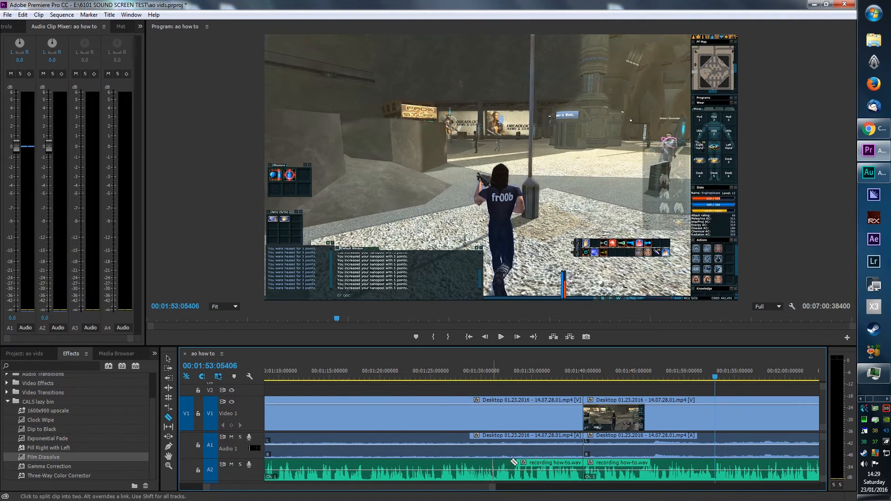
left_click(715, 452, "shift")
Delete the section between the two cuts on all tracks and move the following clips back to close the gap.
key("v")
left_click_drag(620, 391, 676, 483)
key("Delete")
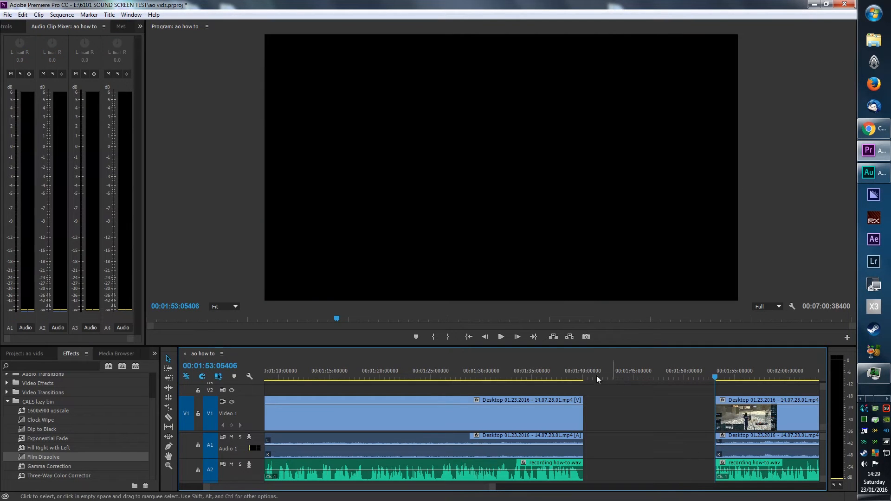
left_click(573, 372)
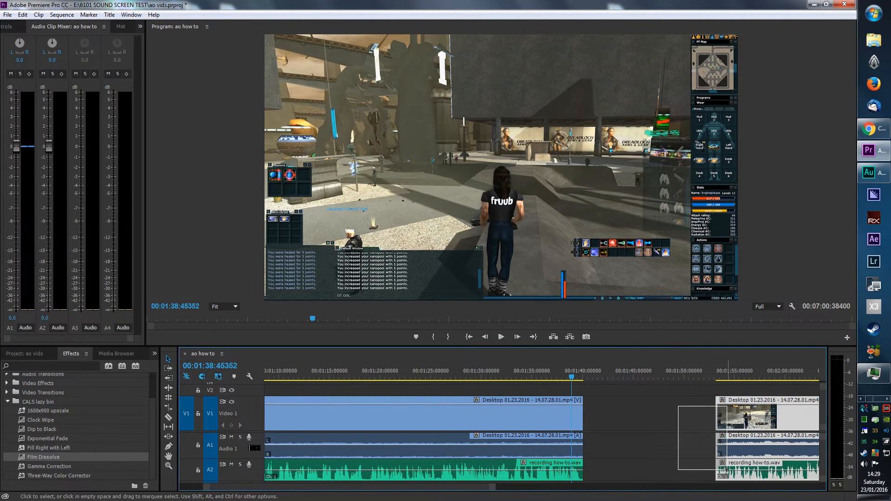
left_click_drag(743, 412, 610, 407)
Apply Film Dissolve to the V1 cut and Exponential Fade to the A1 cut at about 1:40, and play across it.
left_click_drag(103, 451, 585, 407)
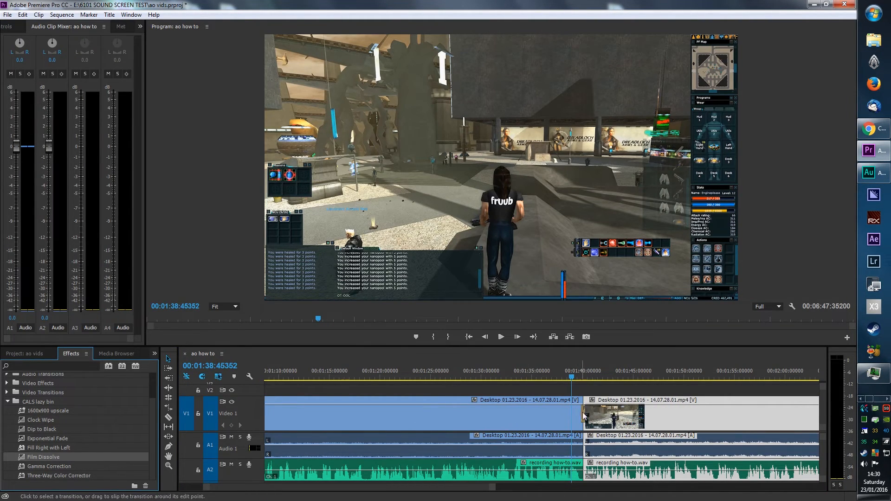
left_click_drag(56, 443, 584, 445)
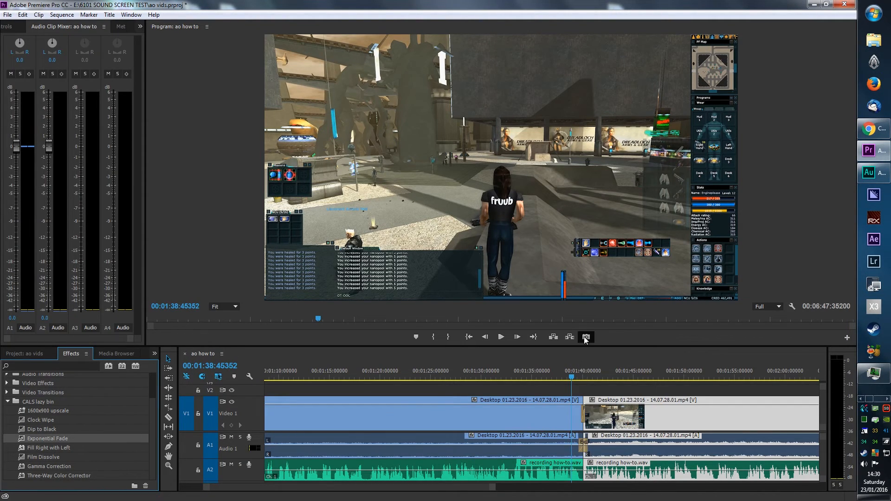
left_click(500, 336)
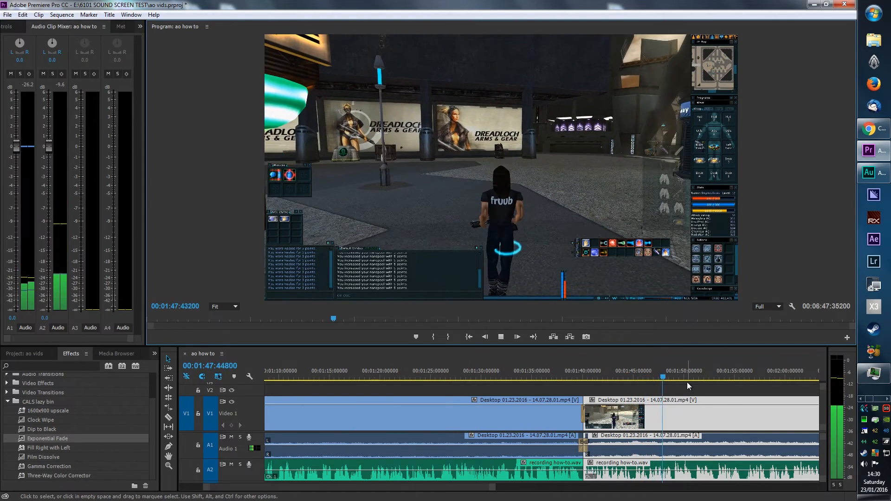
key("space")
Undo both transitions, the clip move and the deletion, back to the two cuts.
key("ctrl+z")
key("ctrl+z")
key("ctrl+z")
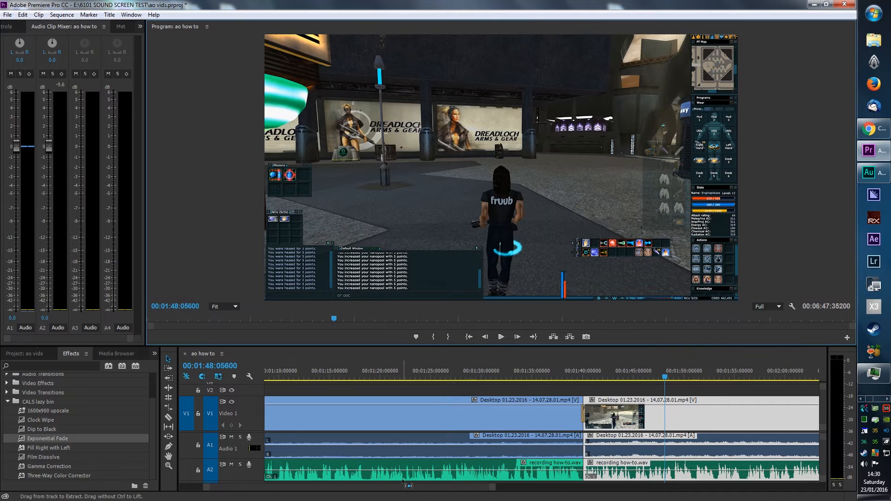
key("ctrl+z")
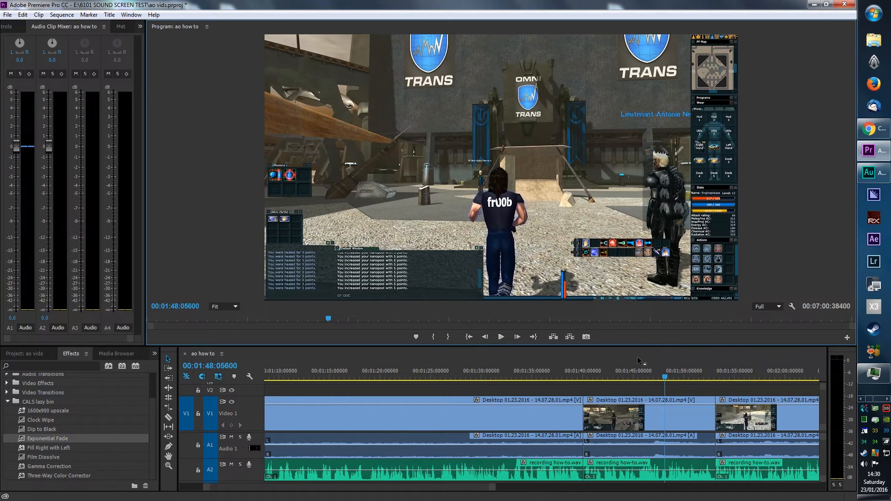
Open the media export settings for the sequence and choose the Vimeo 1080p HD preset.
left_click(7, 15)
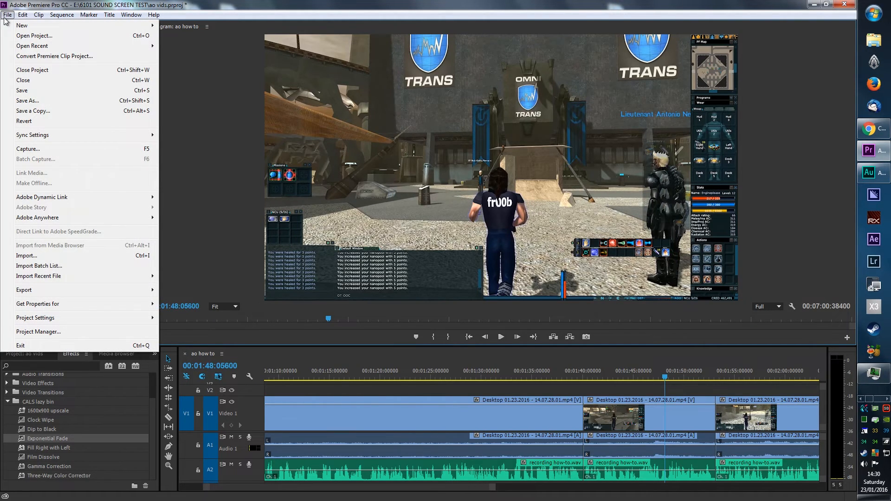
mouse_move(43, 291)
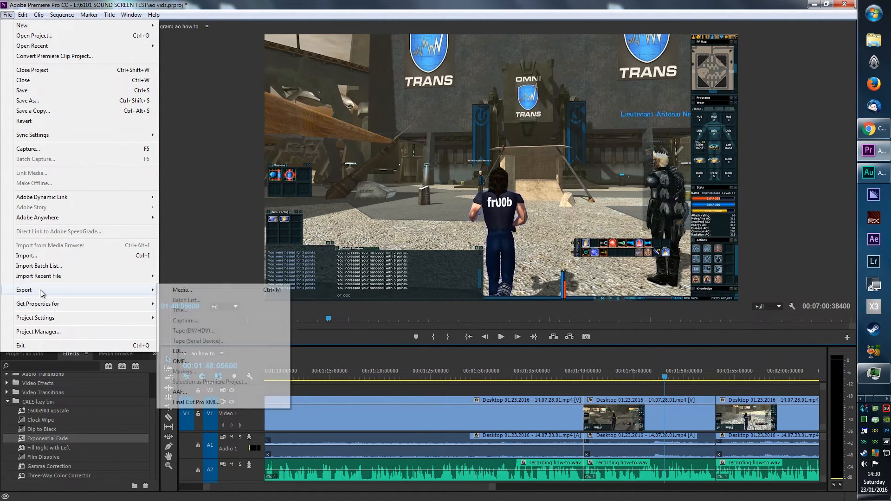
left_click(164, 290)
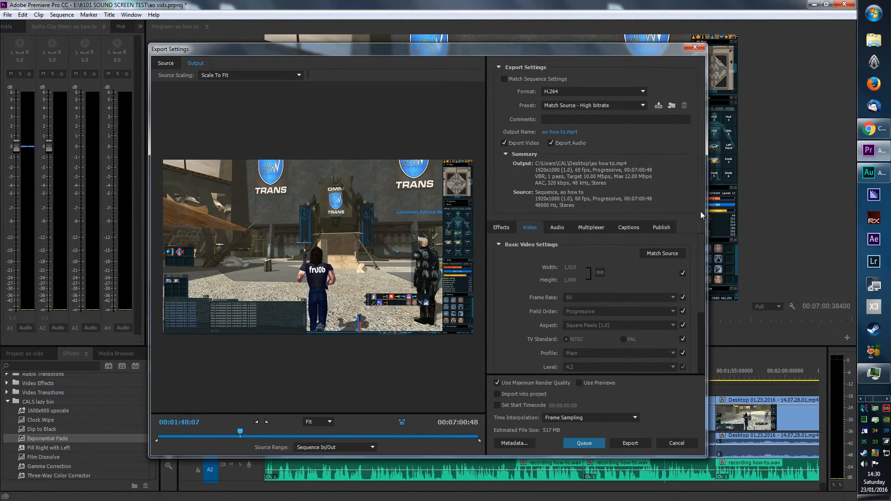
left_click_drag(701, 246, 663, 313)
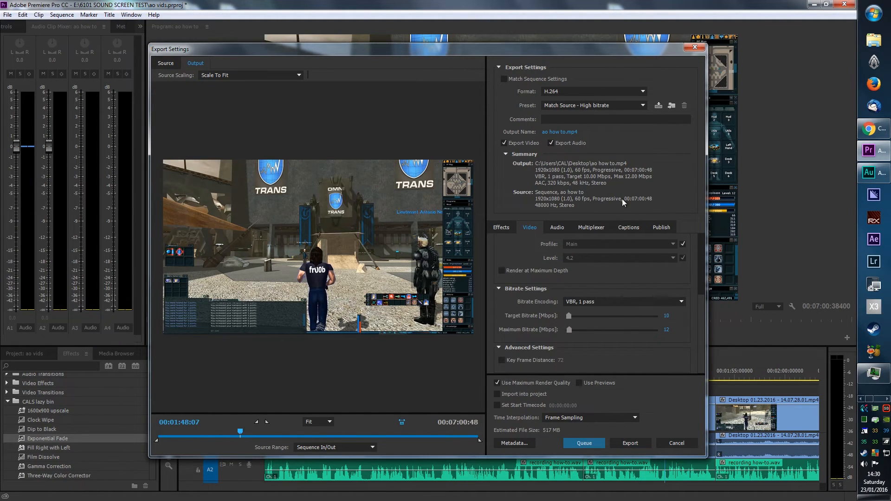
left_click(635, 107)
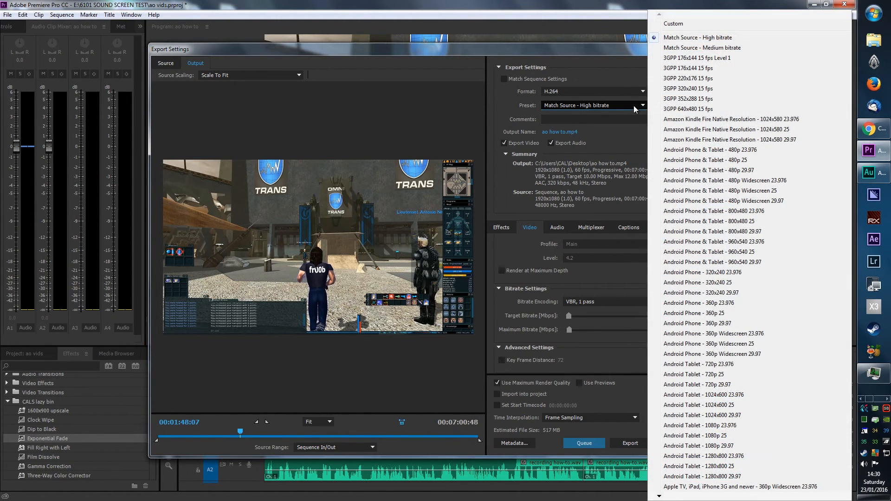
scroll(724, 278, "down", 15)
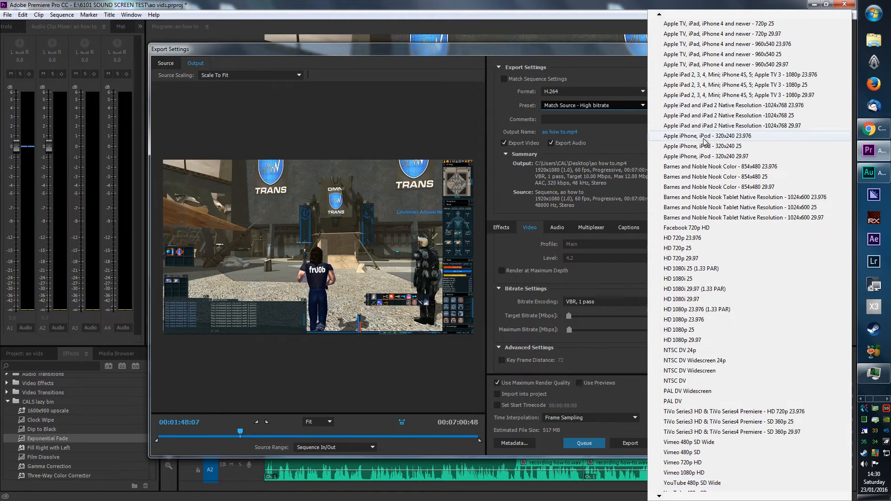
left_click(719, 473)
Raise the export bitrates to 62.5 Mbps and set the target bitrate back down to 16 Mbps.
left_click_drag(703, 272, 703, 315)
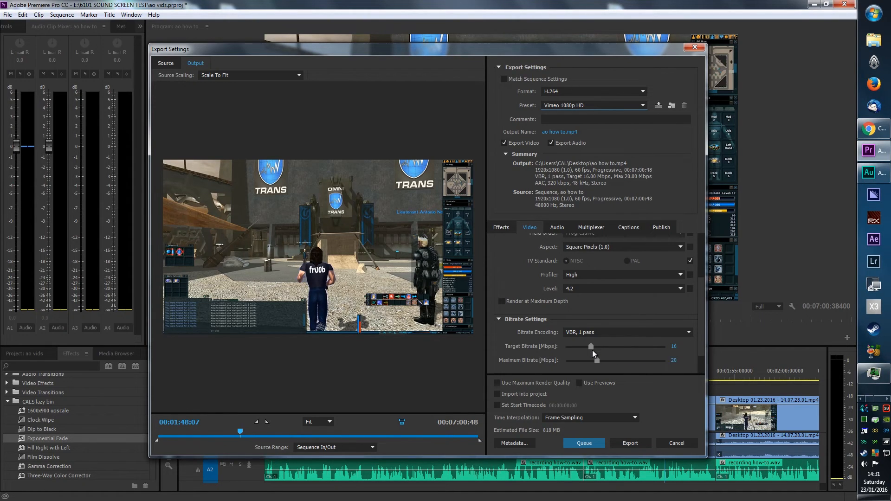
left_click_drag(591, 345, 696, 351)
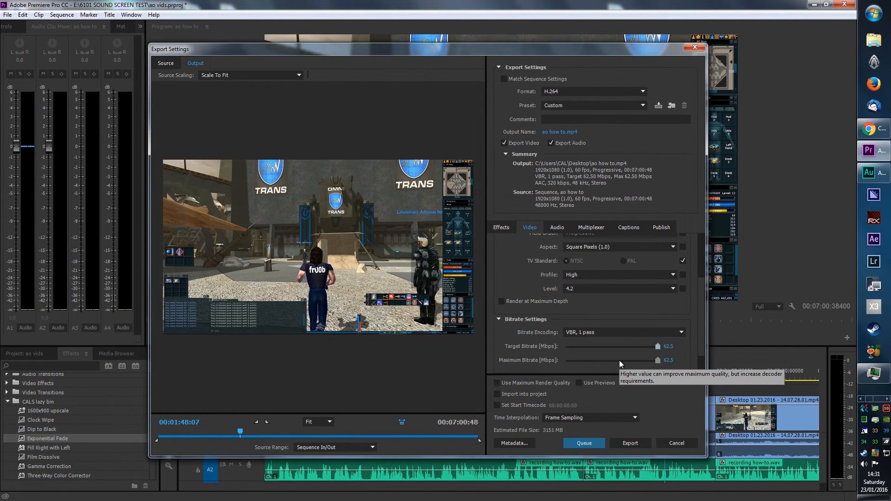
left_click(668, 346)
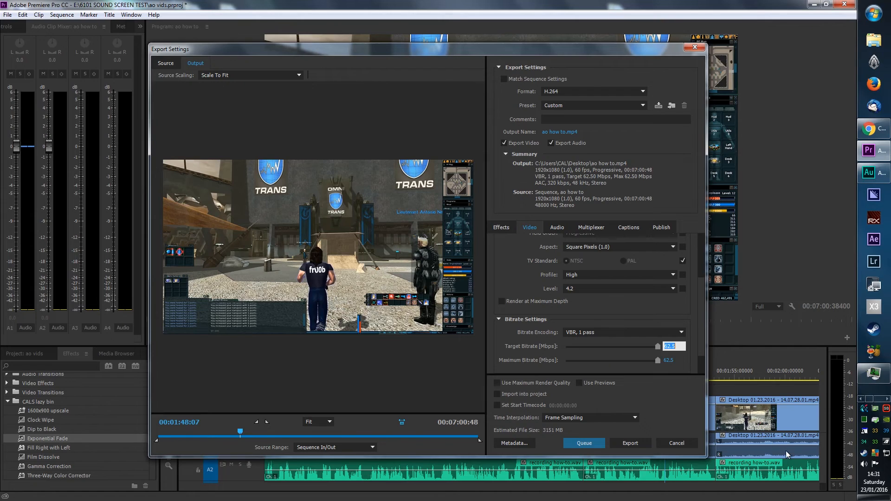
type("16")
key("Return")
Enable the Lumetri Look / LUT export effect and apply Overall Saturation 1.2.
left_click(501, 228)
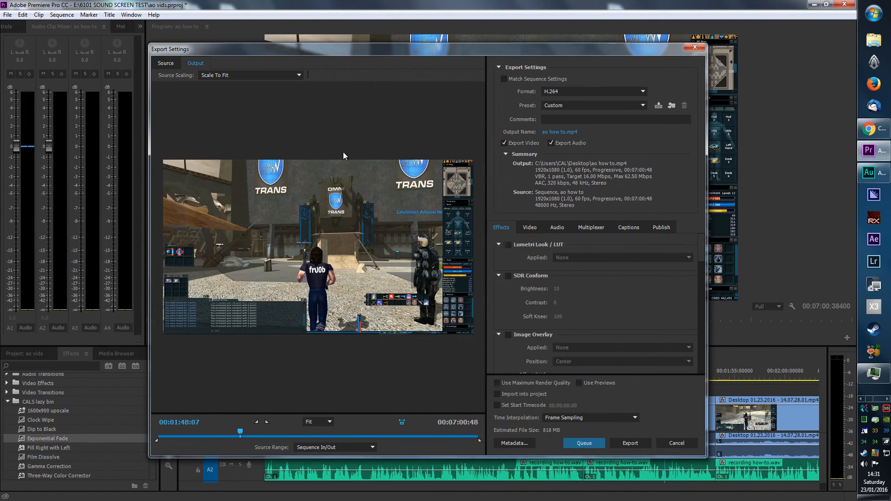
left_click(508, 245)
left_click(689, 258)
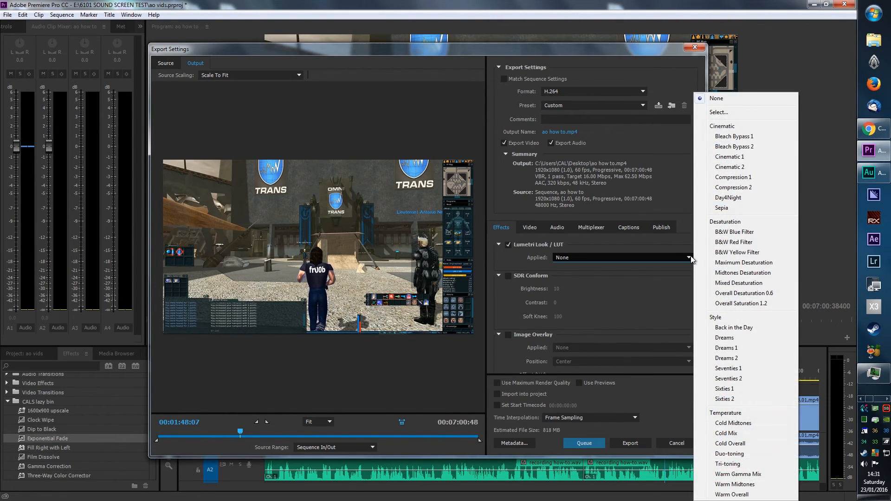
left_click(749, 303)
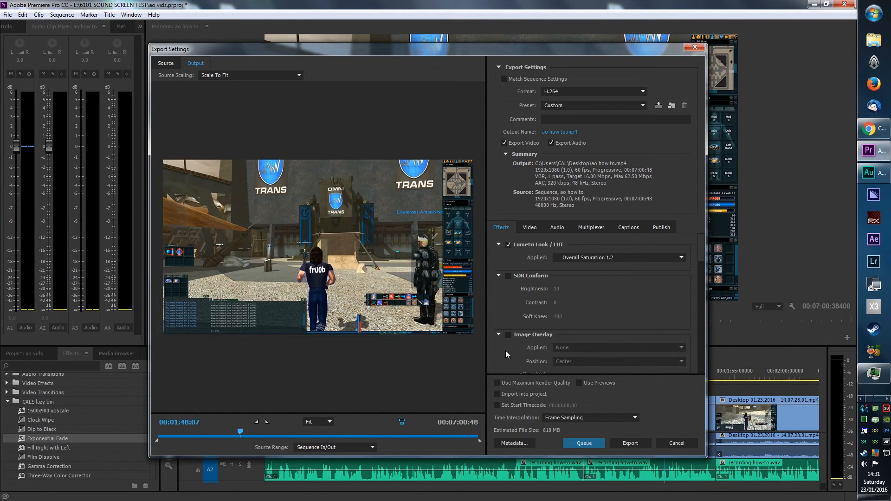
Preview the saturation look at several points across the sequence in the export preview.
left_click(295, 436)
left_click(341, 437)
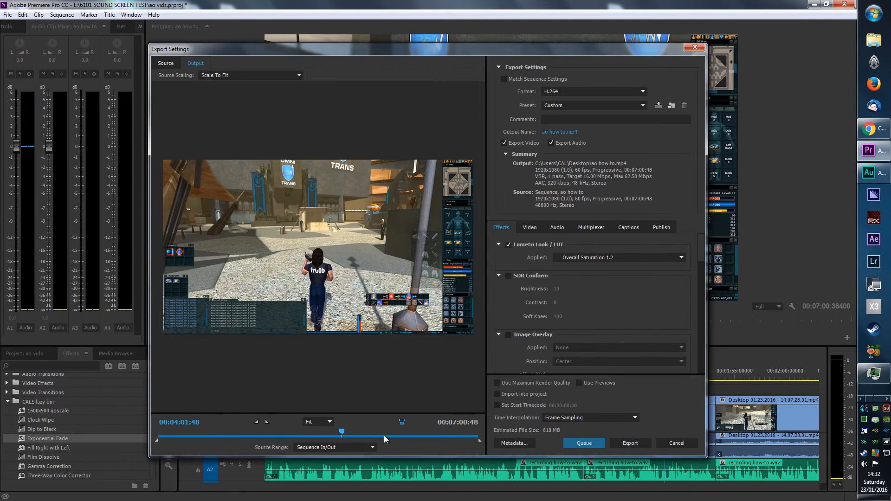
left_click(383, 436)
left_click(443, 435)
left_click(454, 435)
left_click(195, 435)
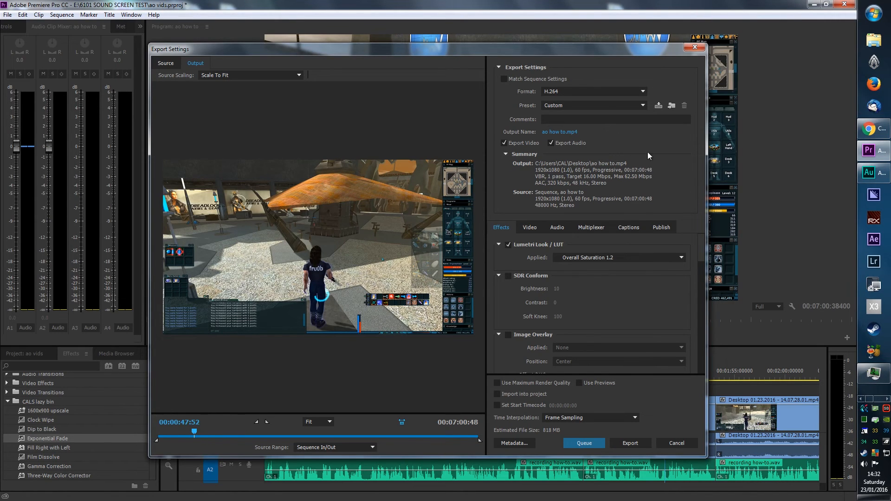
Check the output file location without changing it, review the video bitrate settings and add the export to the queue.
left_click(554, 133)
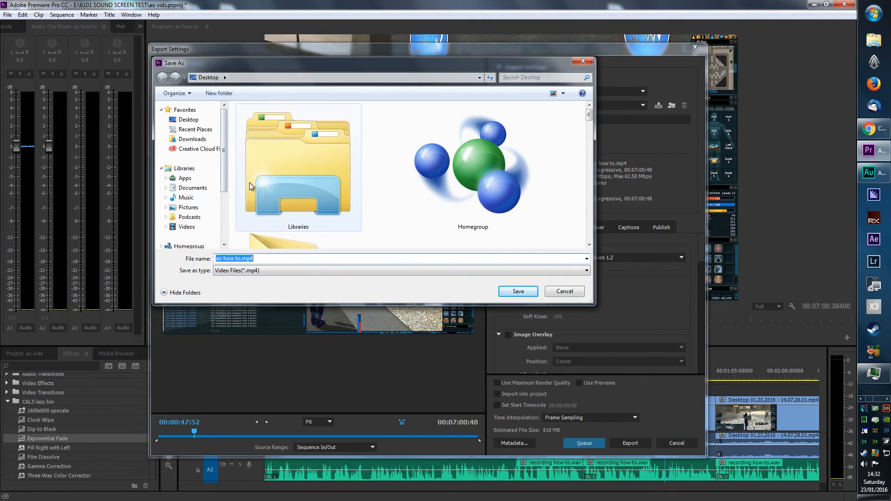
left_click(553, 292)
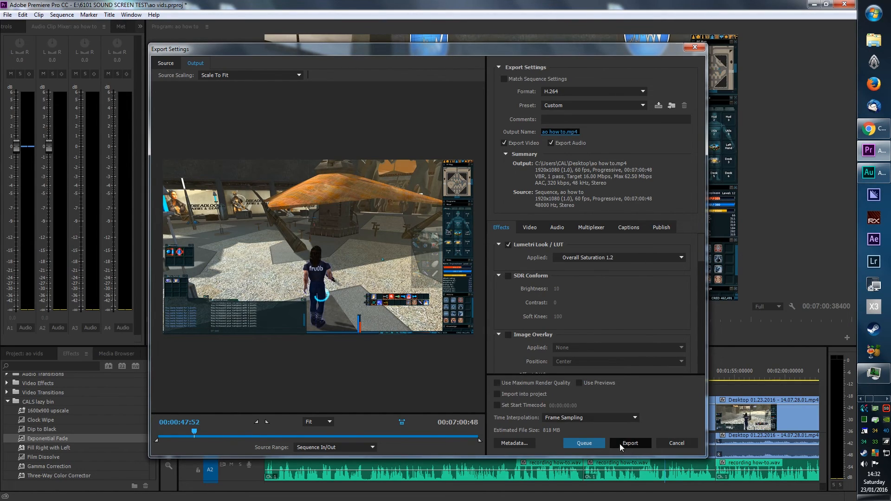
left_click(538, 226)
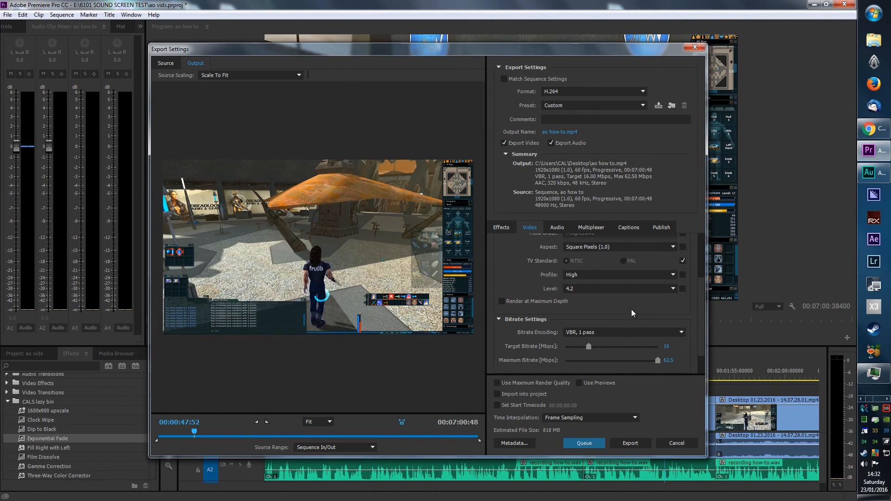
left_click(569, 443)
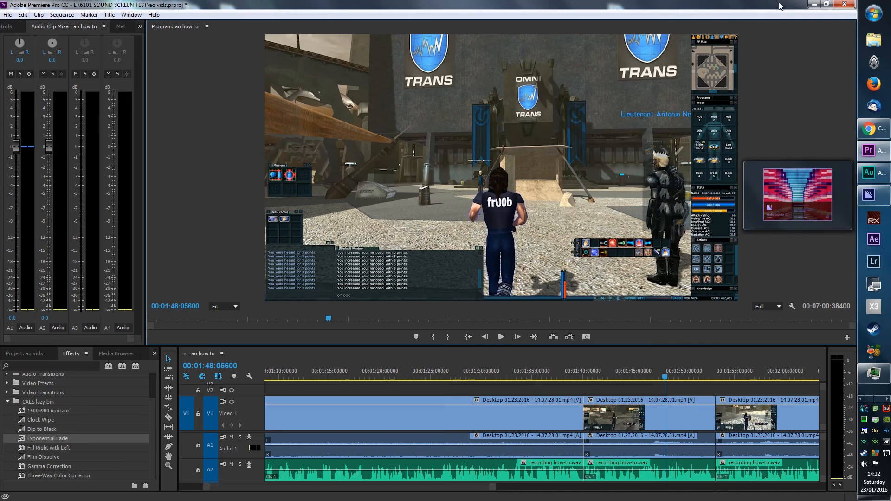
Switch to Adobe Media Encoder, review the queued export's video and audio settings, and close the encoder.
left_click(863, 200)
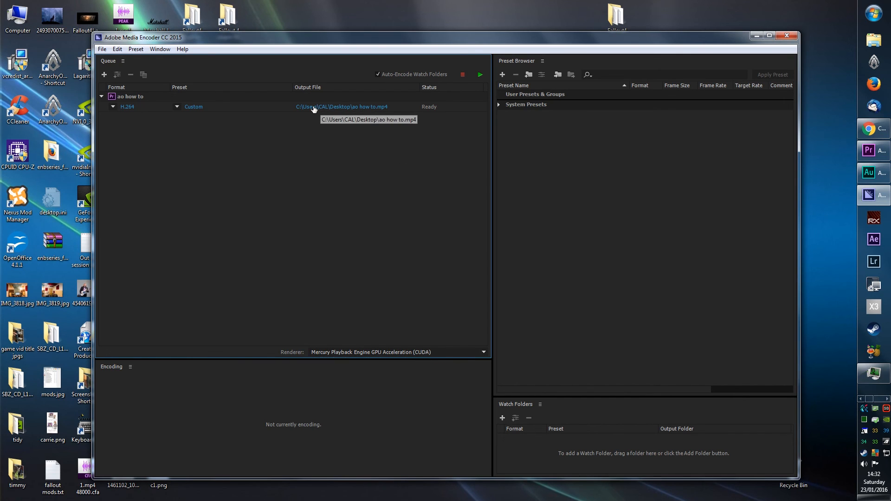
left_click(194, 107)
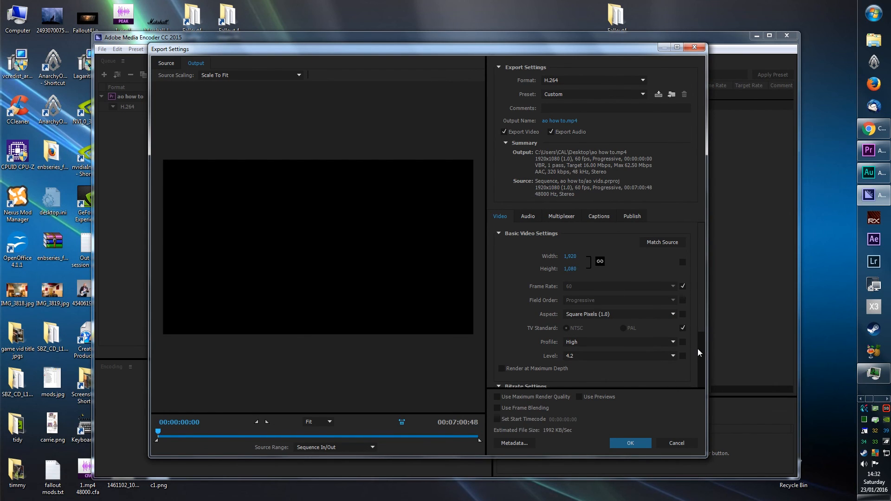
left_click_drag(702, 277, 706, 233)
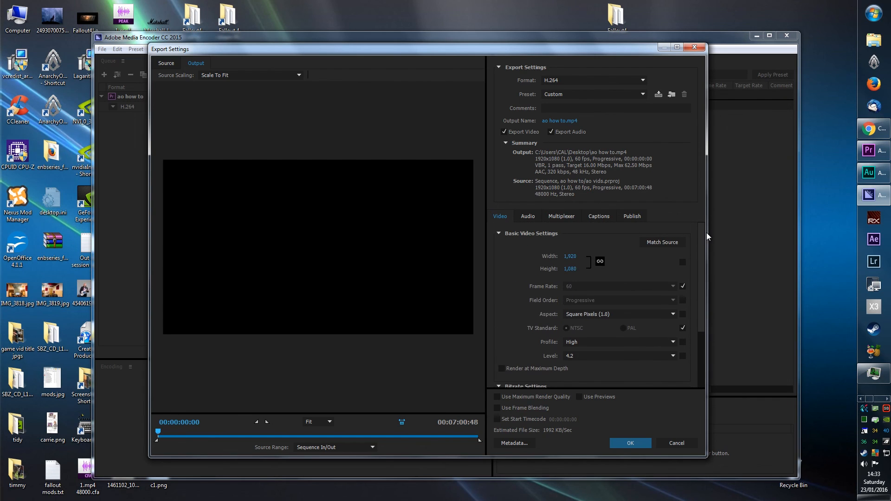
left_click(538, 217)
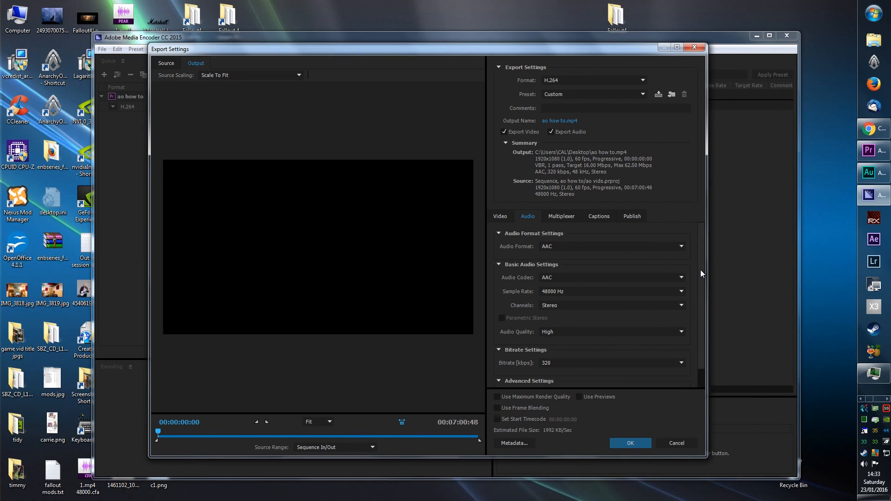
scroll(700, 269, "down", 1)
left_click(501, 218)
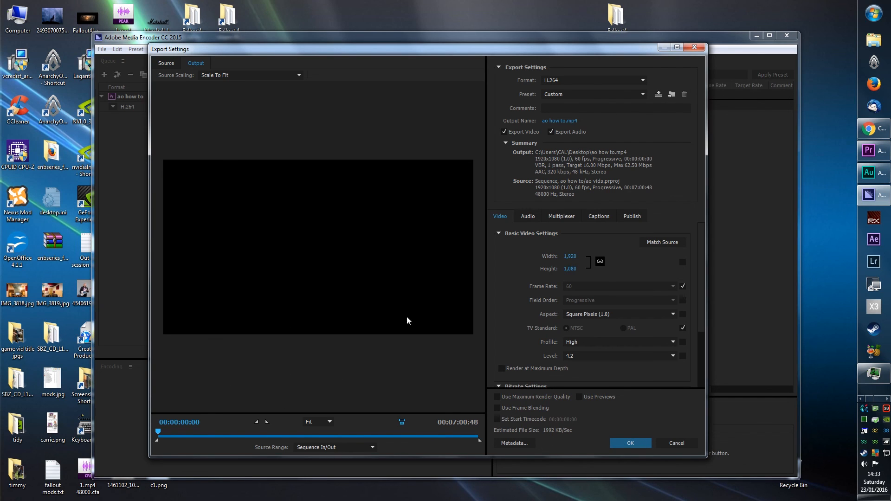
left_click(694, 47)
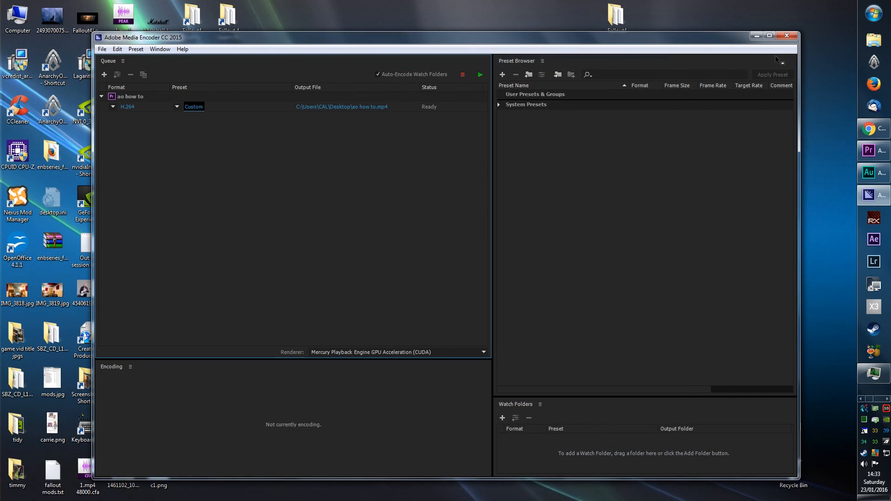
left_click(787, 36)
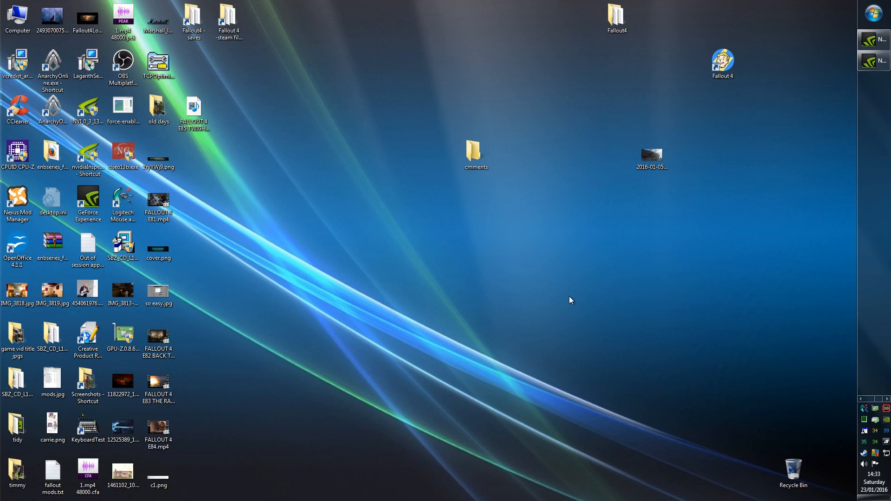